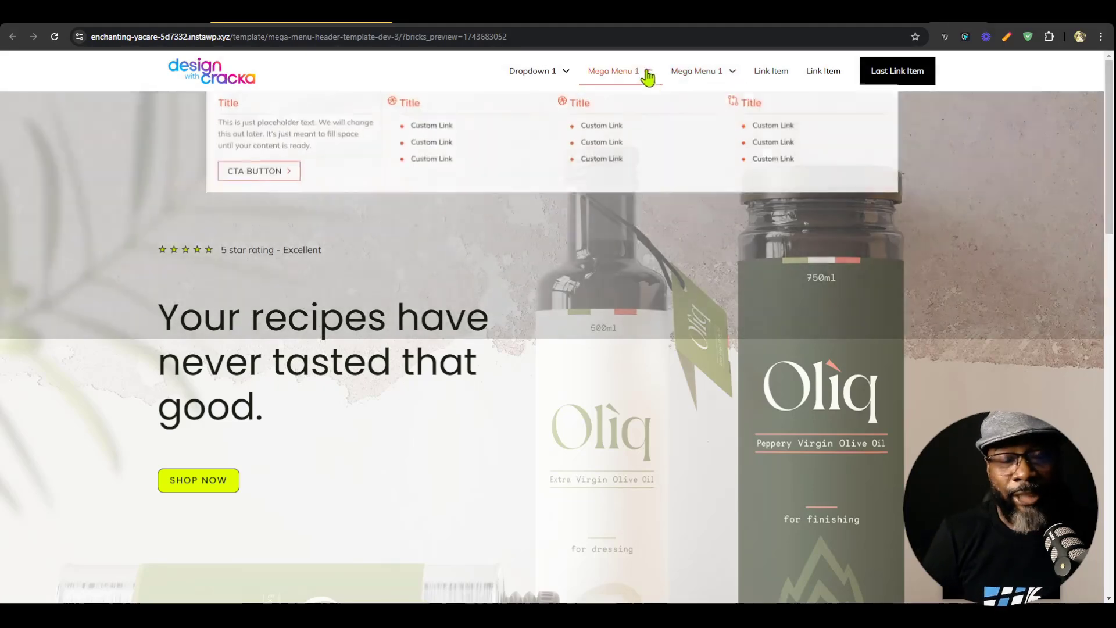
Review the version 1.1 new features, fixes and improvements in the Bricks Mega Menu Pro Template's Gumroad content
mouse_move(686, 82)
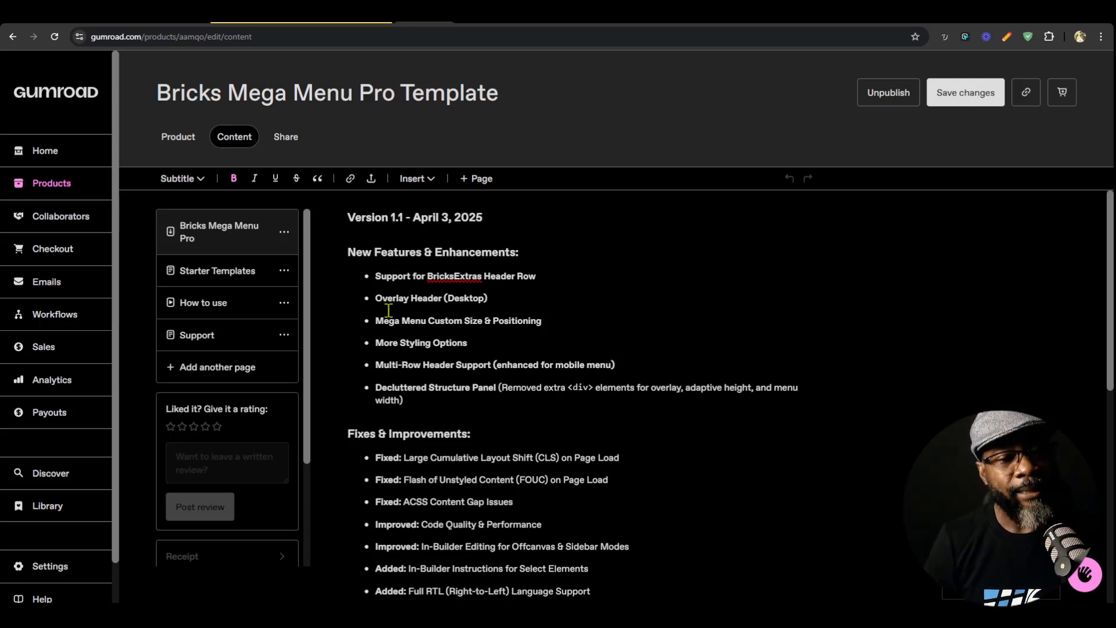
triple_click(553, 320)
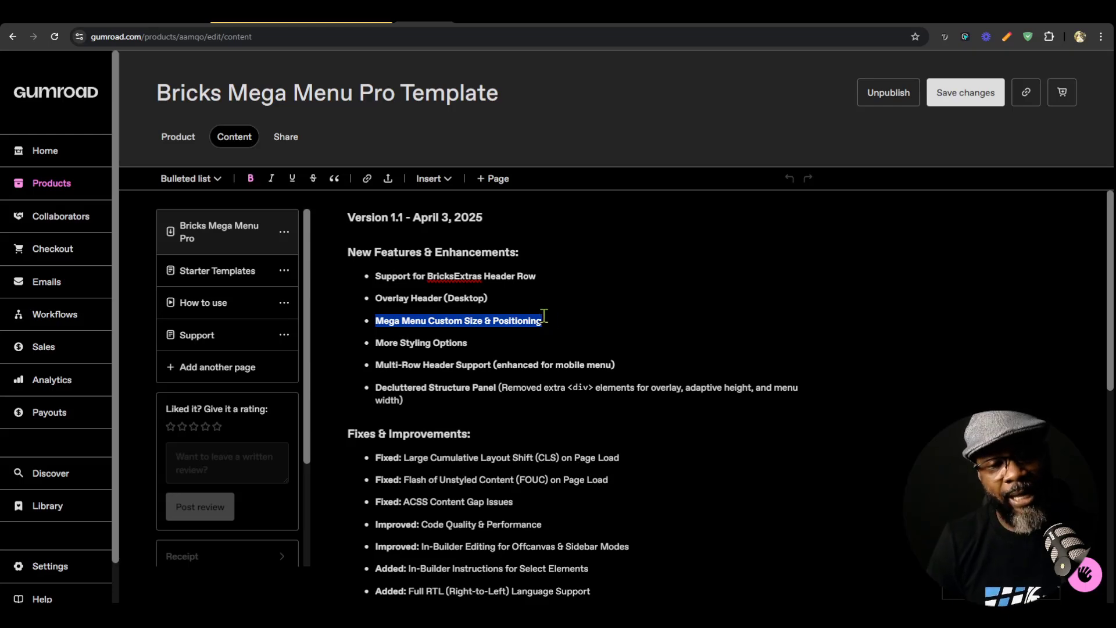
key(Left)
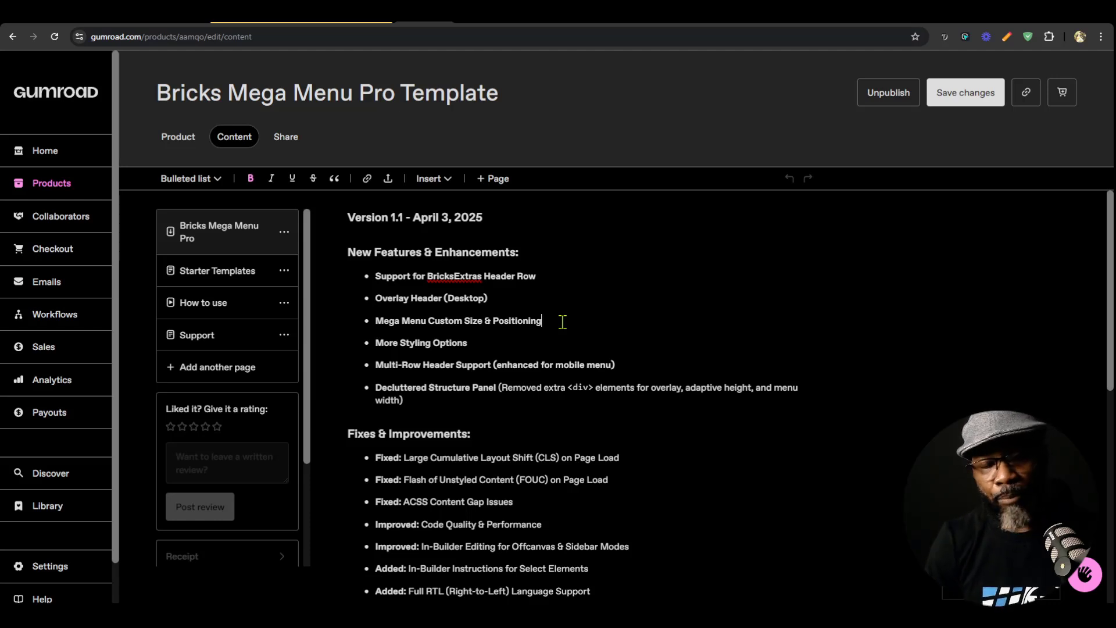
click(508, 295)
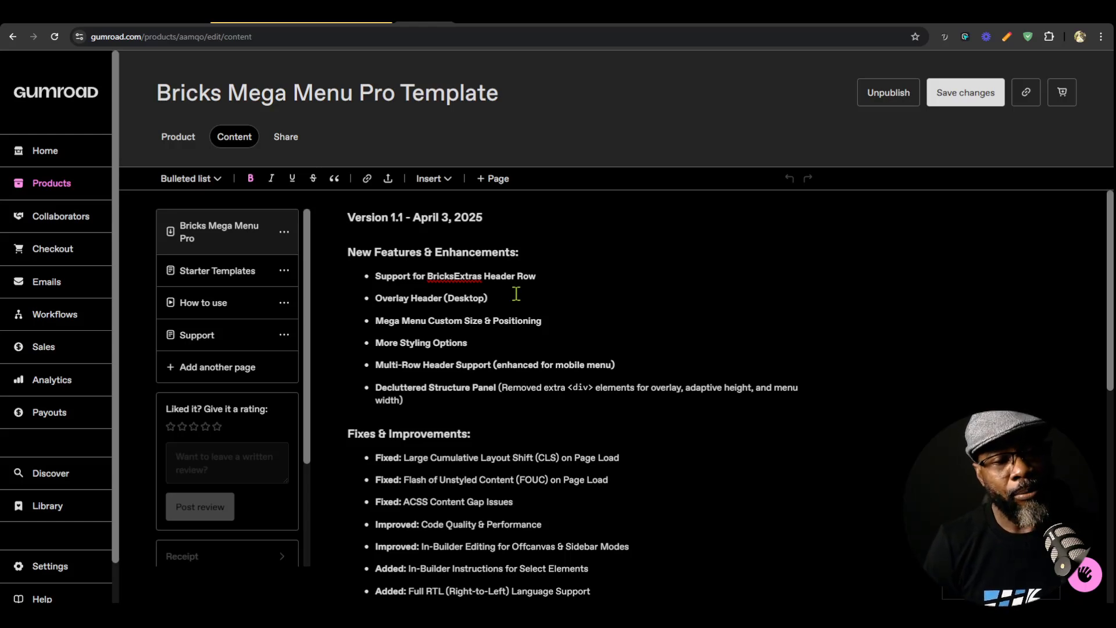
click(546, 274)
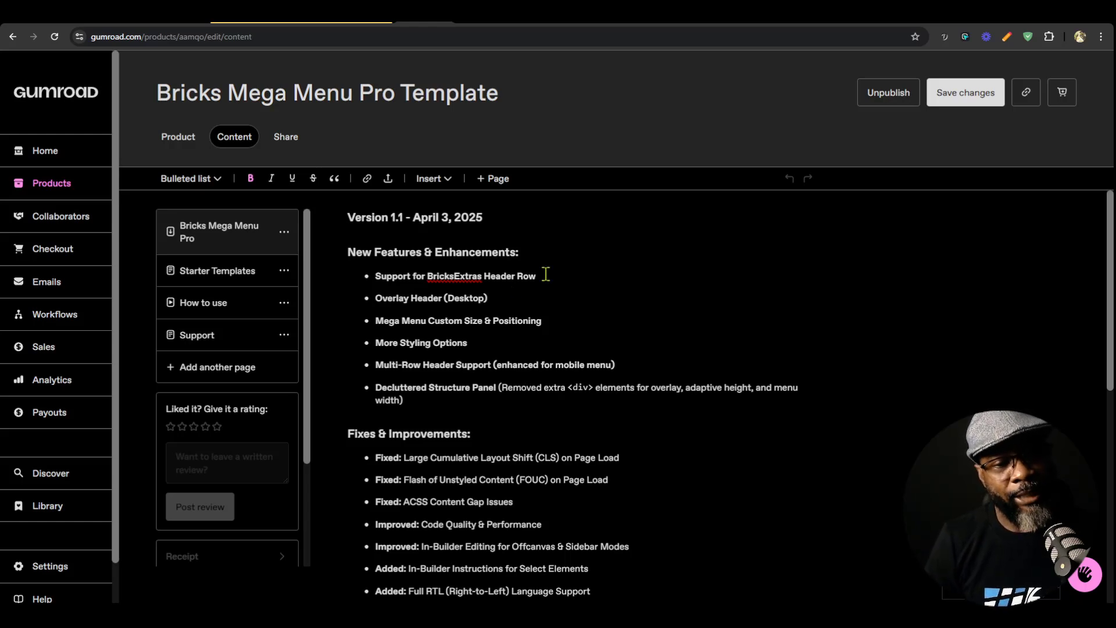
scroll(661, 402, down, 3)
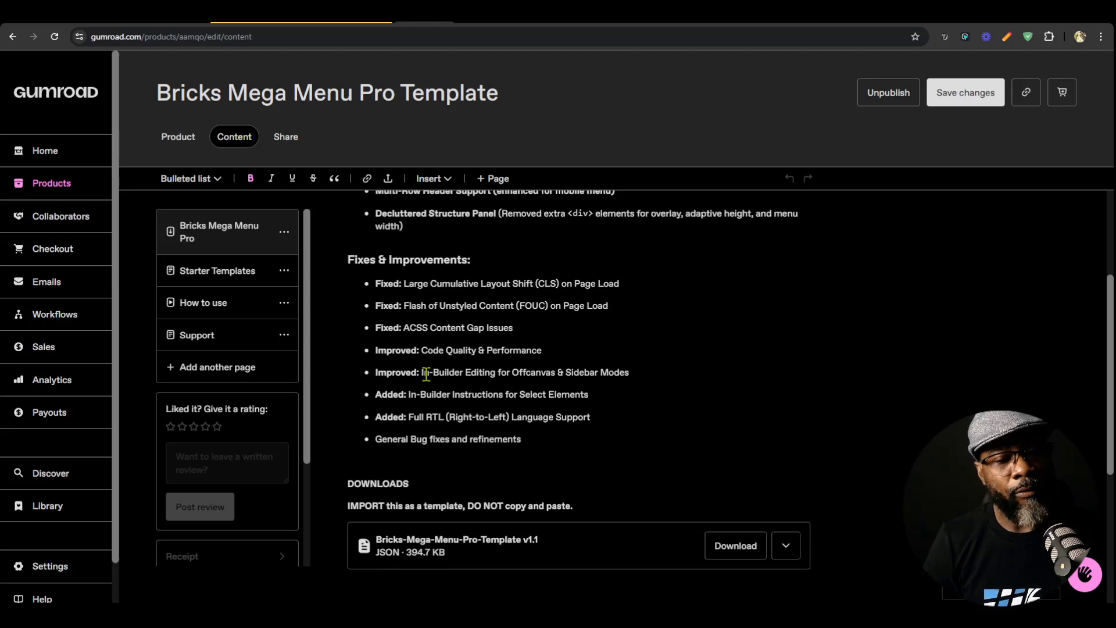
scroll(561, 444, up, 1)
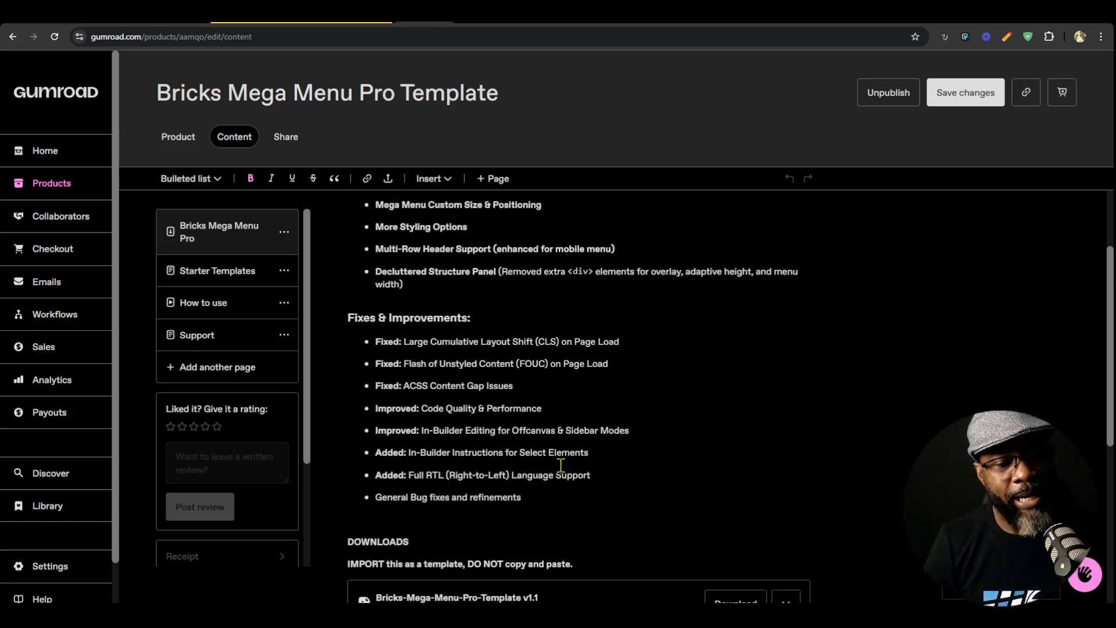
scroll(575, 485, up, 2)
scroll(779, 284, down, 1)
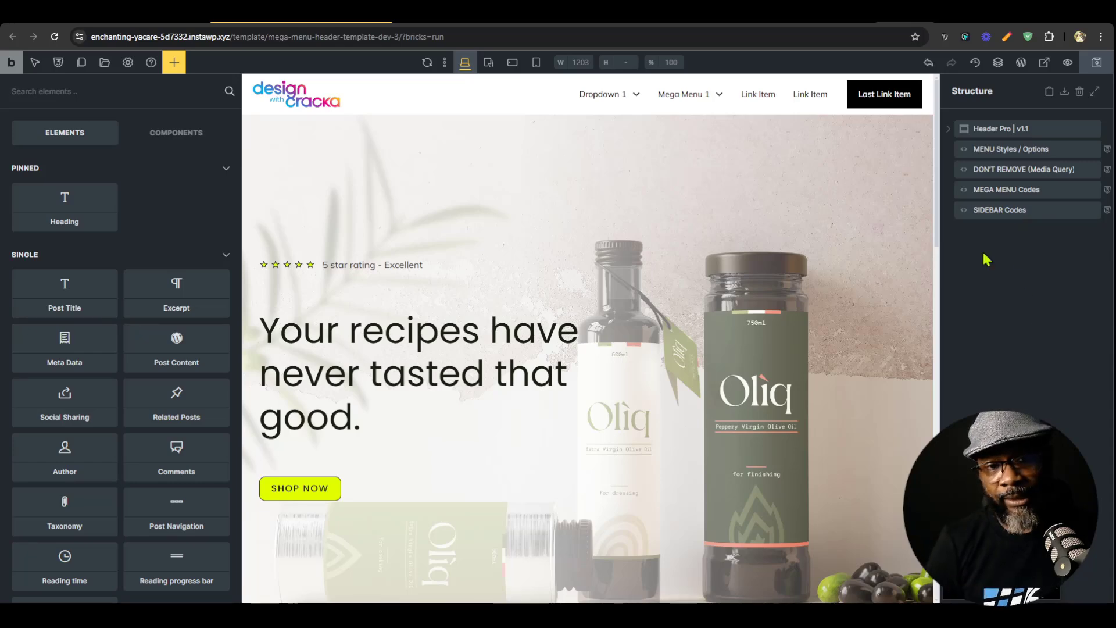
Open the mega menu settings of the Mega Menu 1 dropdown in the builder and examine its horizontal CSS selector option
click(683, 94)
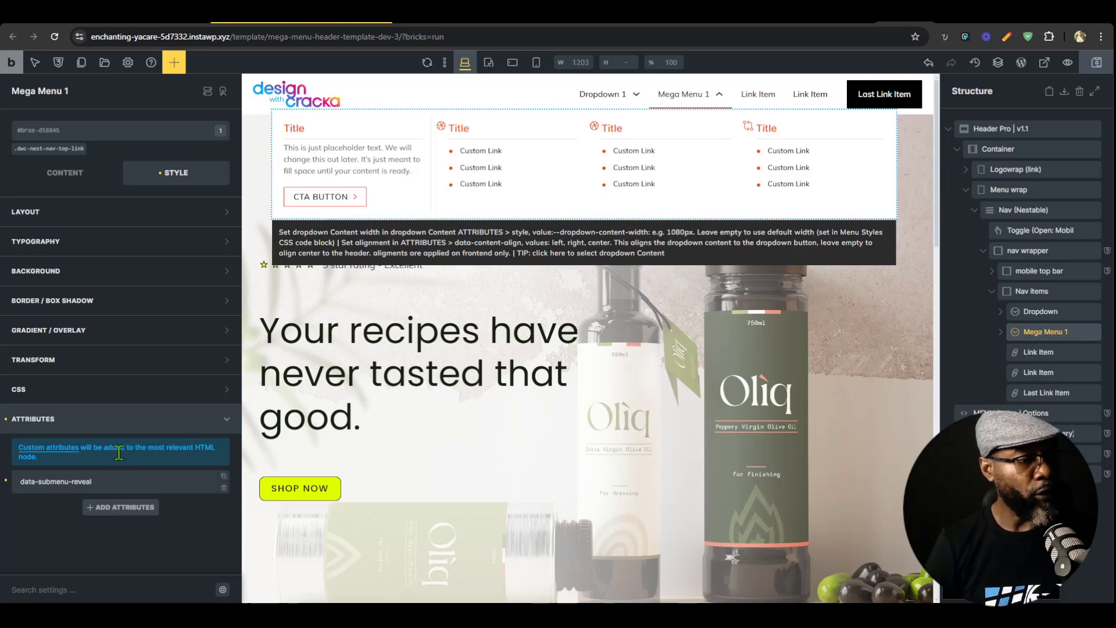
click(56, 174)
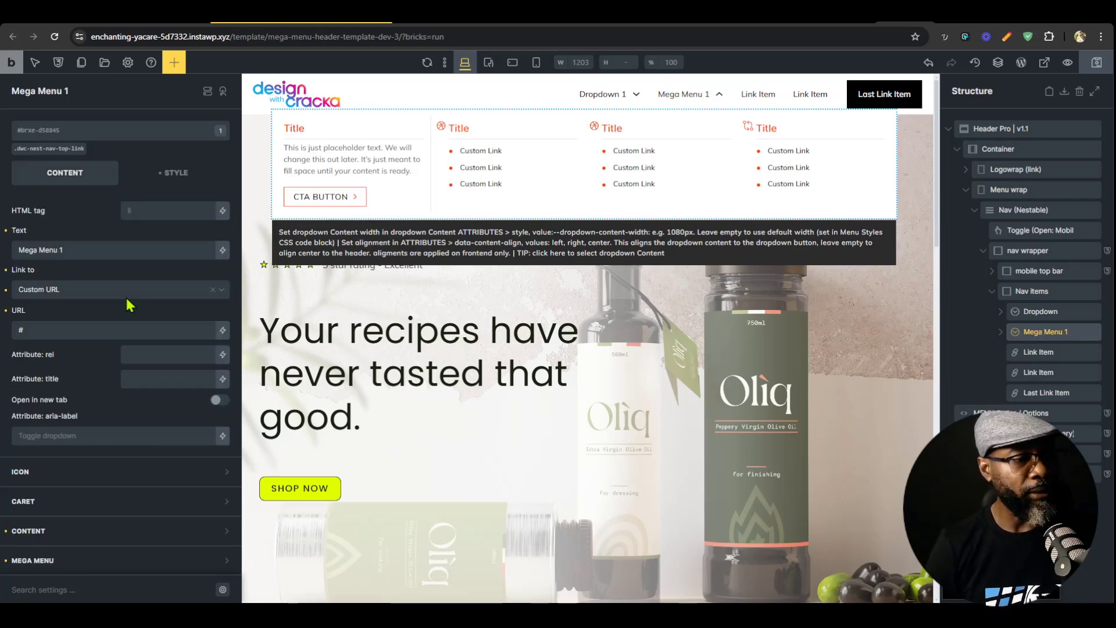
scroll(100, 442, down, 1)
click(106, 517)
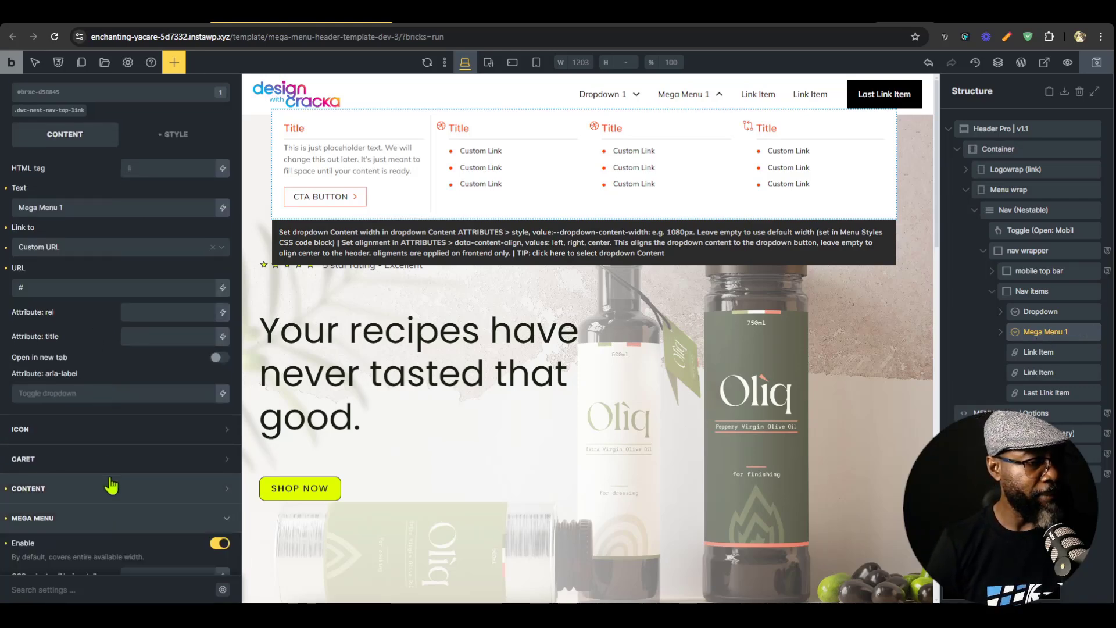
click(143, 464)
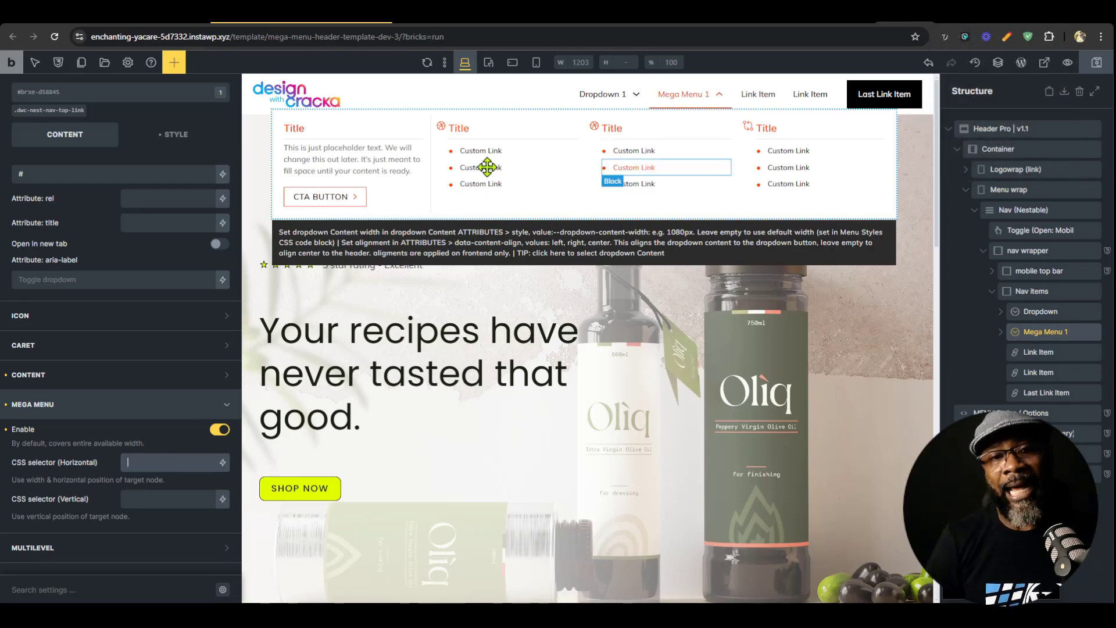
Check the Mega Menu 1 dropdown on the front-end preview, return to the builder and collapse its mega menu settings
click(958, 17)
mouse_move(703, 76)
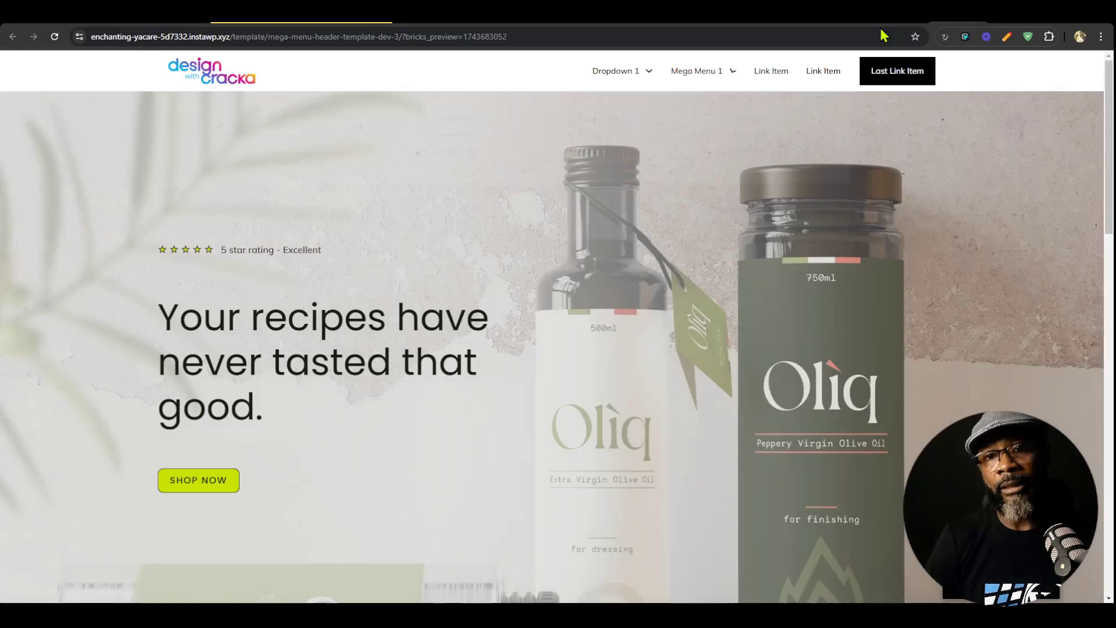
click(895, 17)
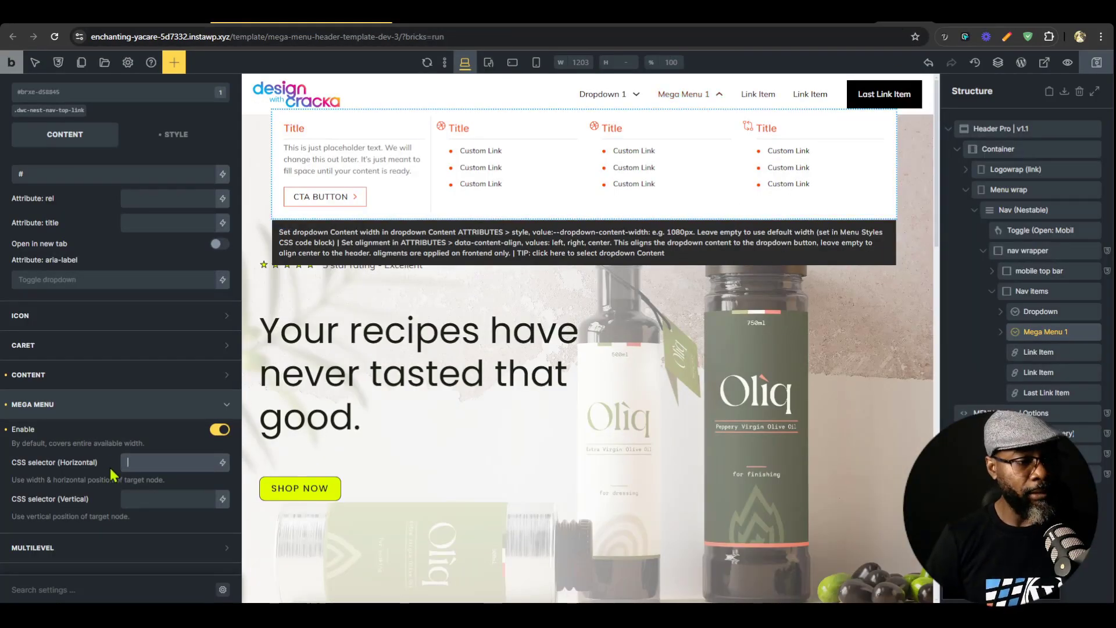
click(167, 409)
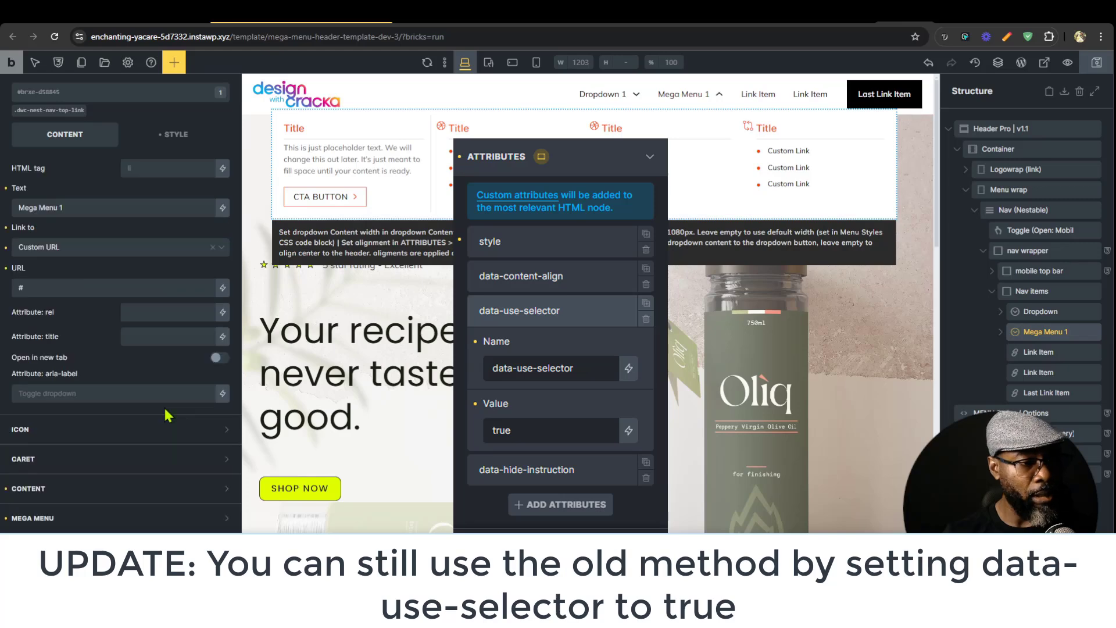
Select the Content element inside Mega Menu 1 and expand its custom style attribute
click(1045, 348)
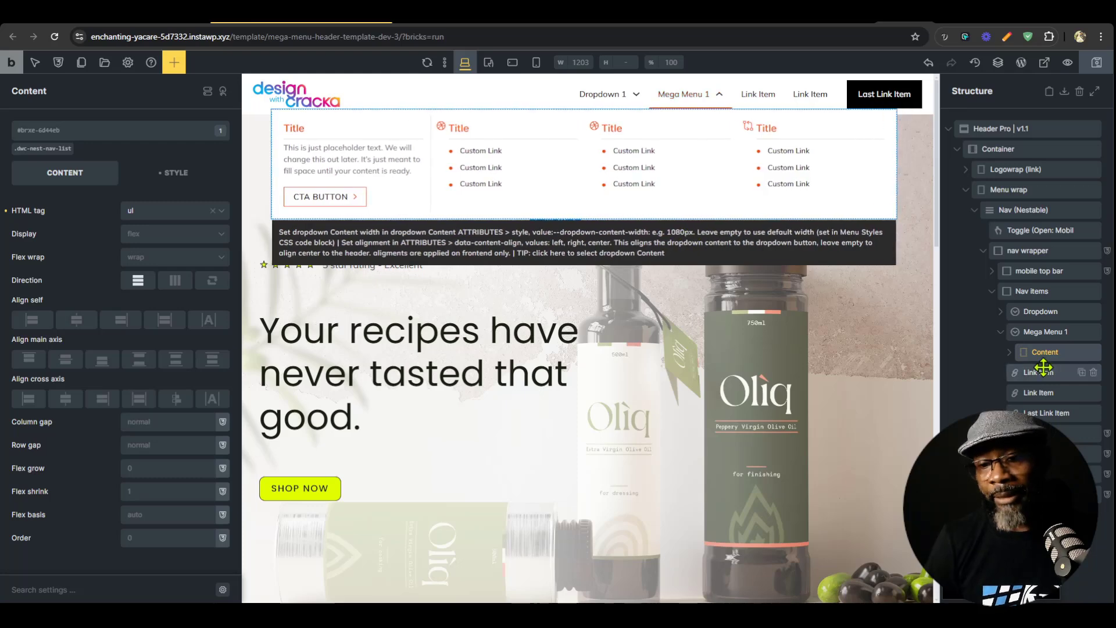
click(166, 186)
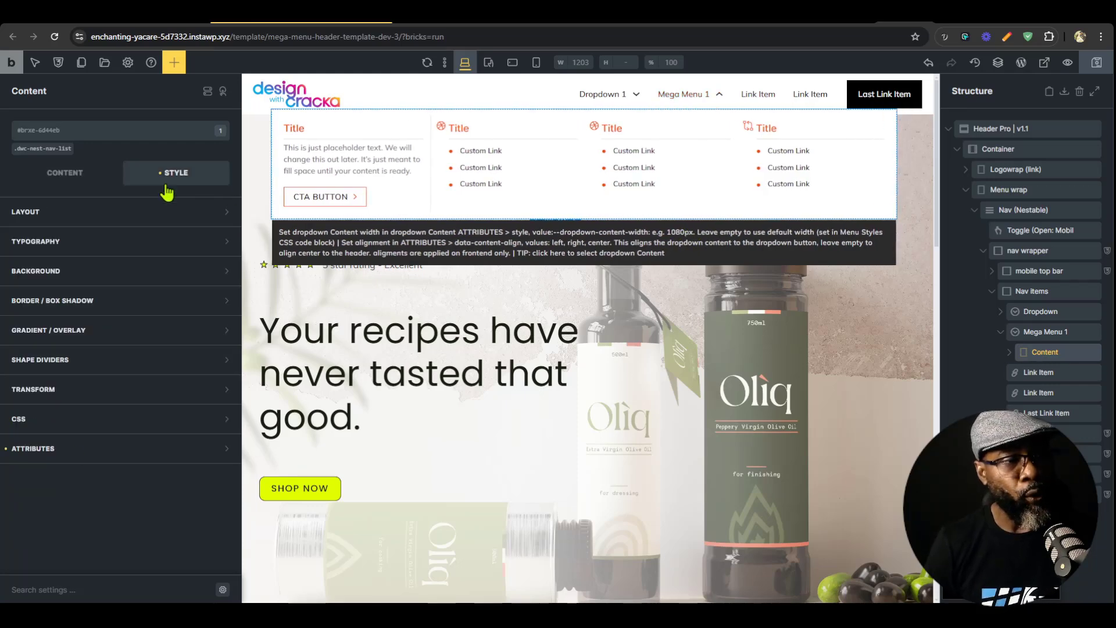
click(88, 448)
scroll(130, 374, down, 2)
click(133, 472)
scroll(136, 460, down, 4)
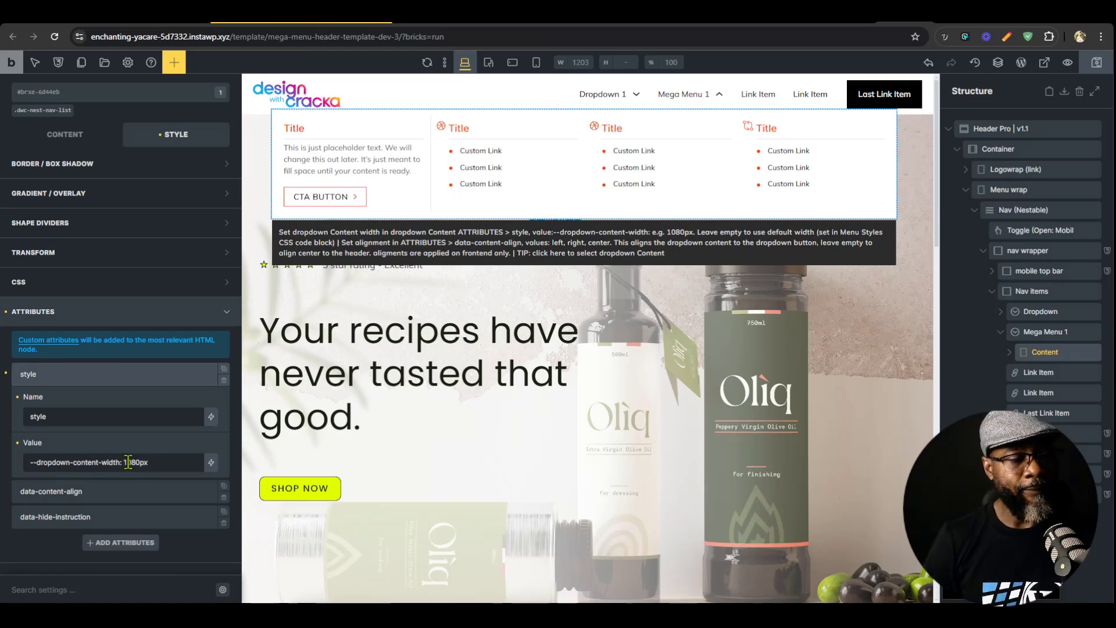
Set --dropdown-content-width to 640px in the style attribute's value and save the template
drag(124, 464, 167, 465)
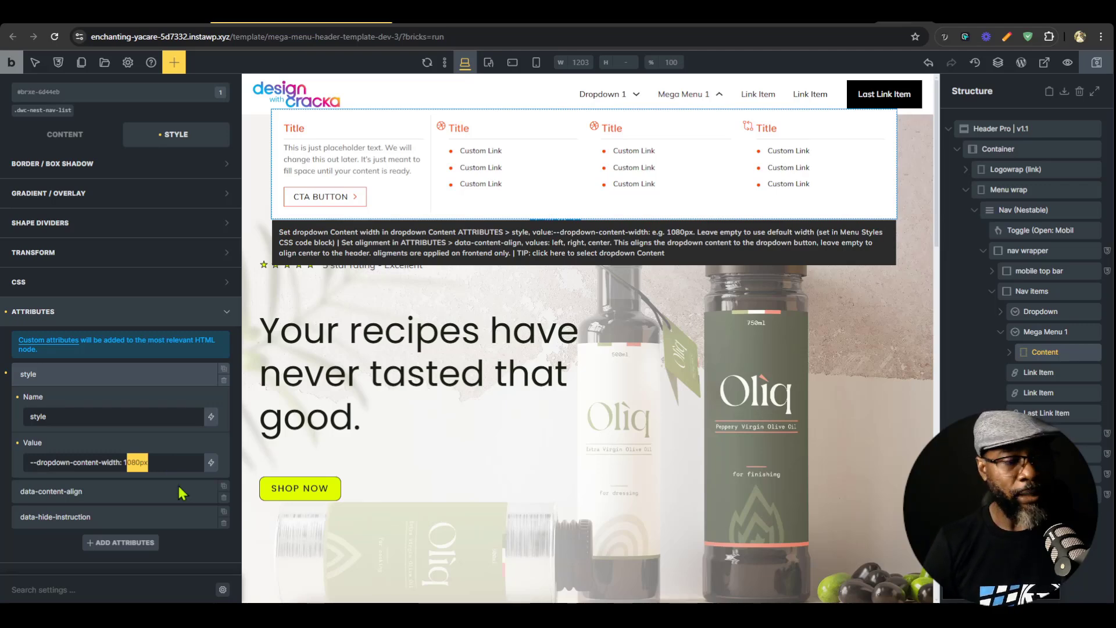
click(150, 463)
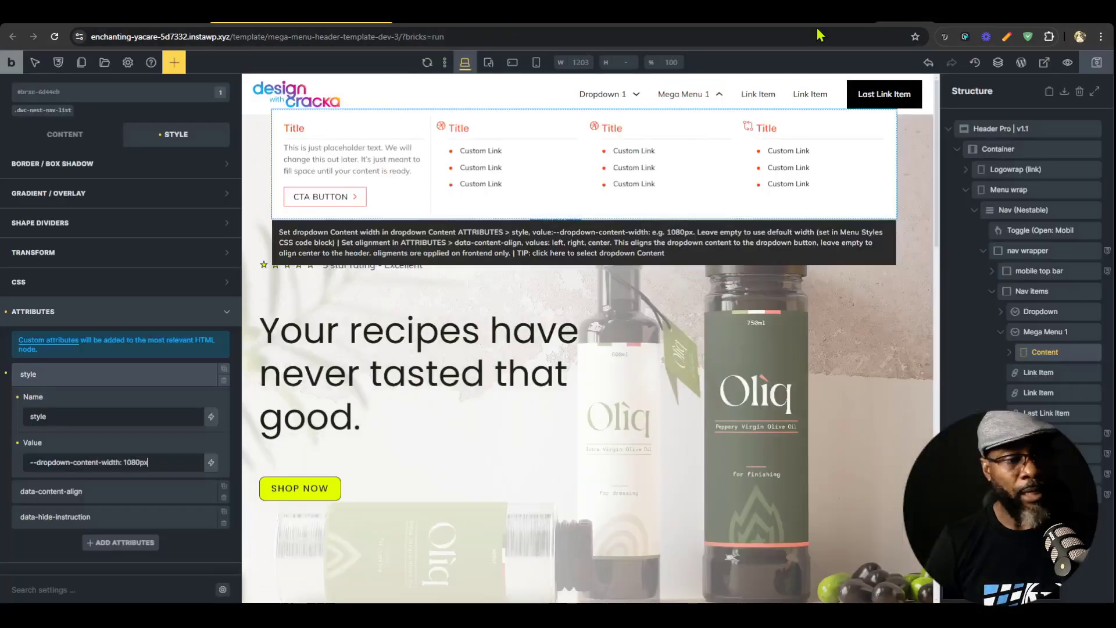
drag(125, 463, 157, 464)
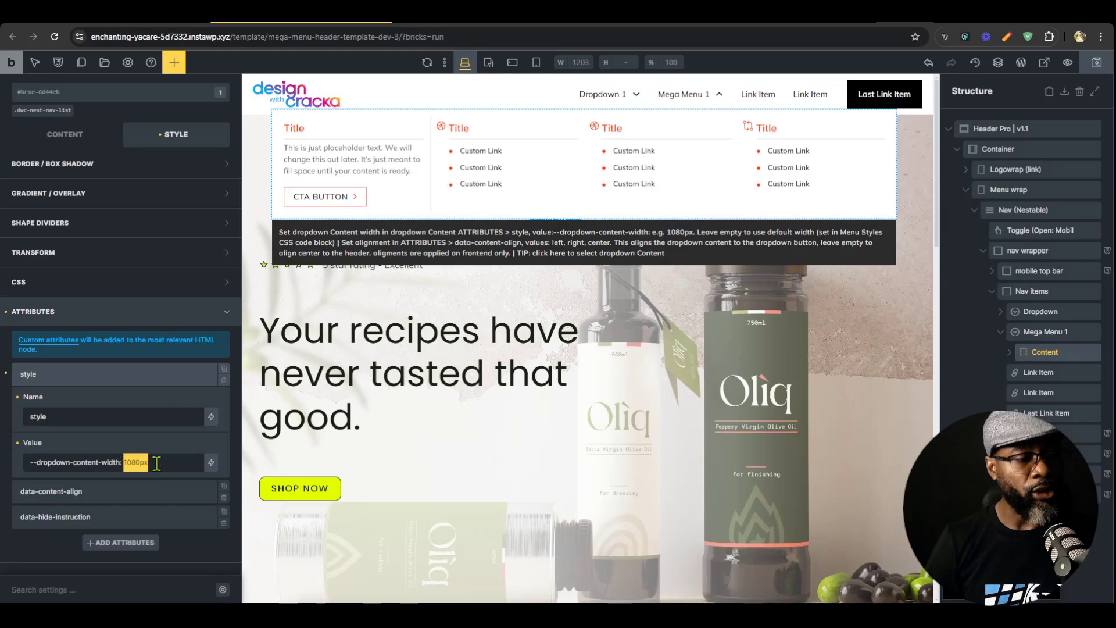
text(640)
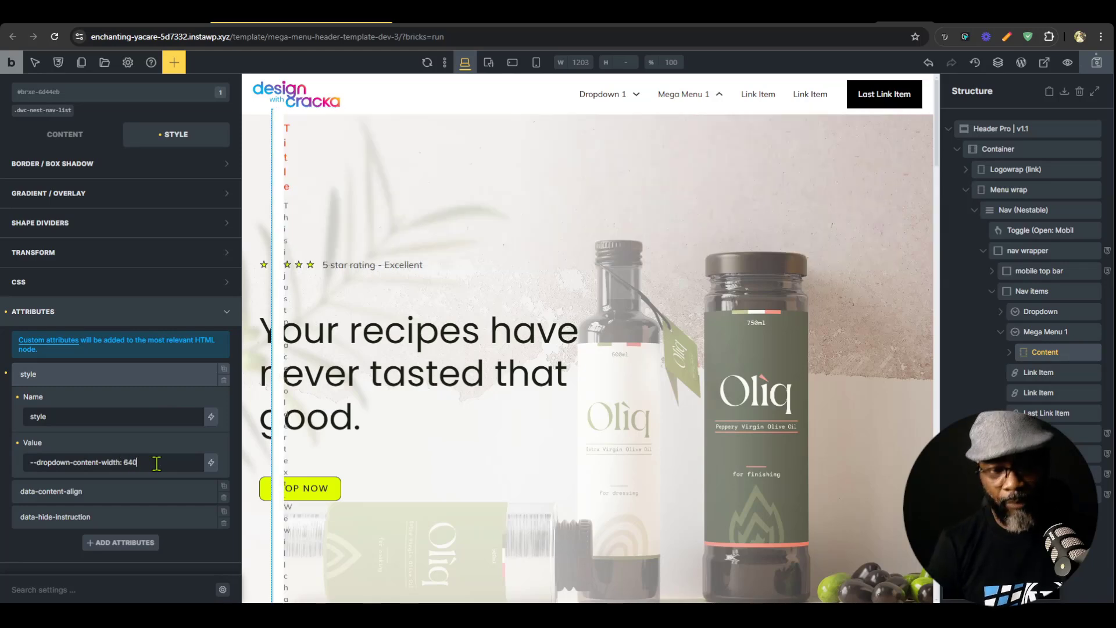
key(BackSpace)
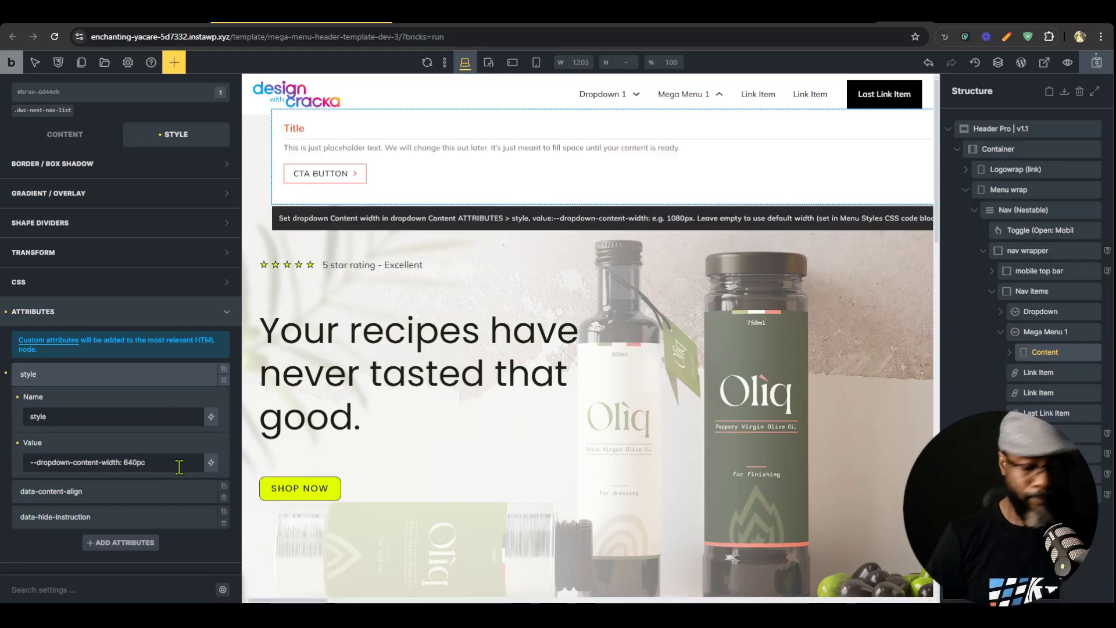
text(x)
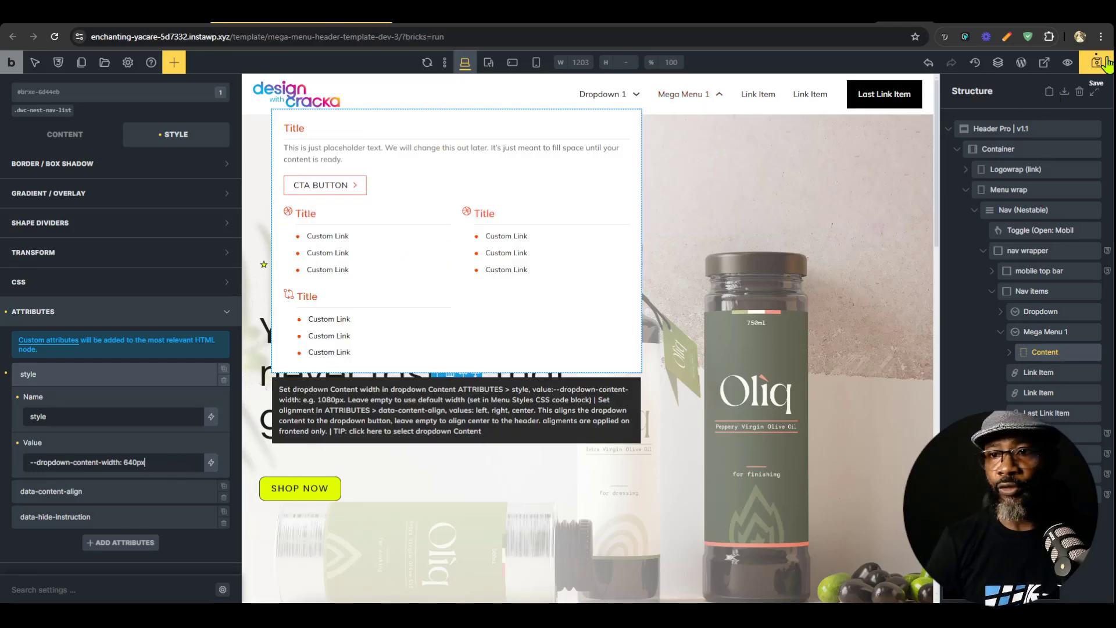
key(ctrl+s)
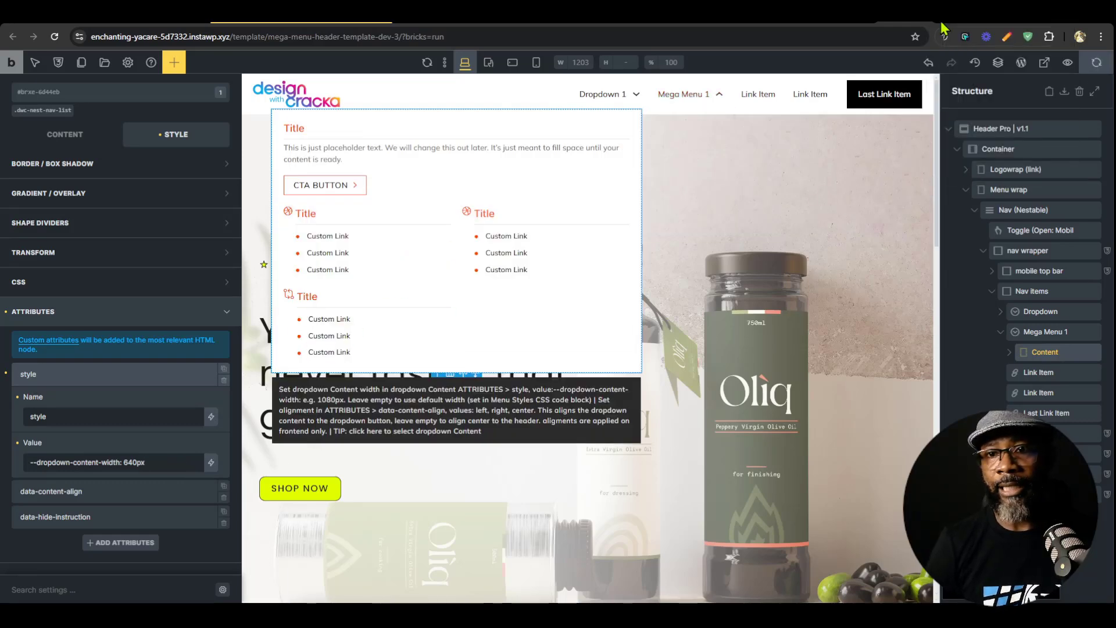
Reload the front-end preview and check the Mega Menu 1 dropdown's width and position
click(945, 25)
key(ctrl+r)
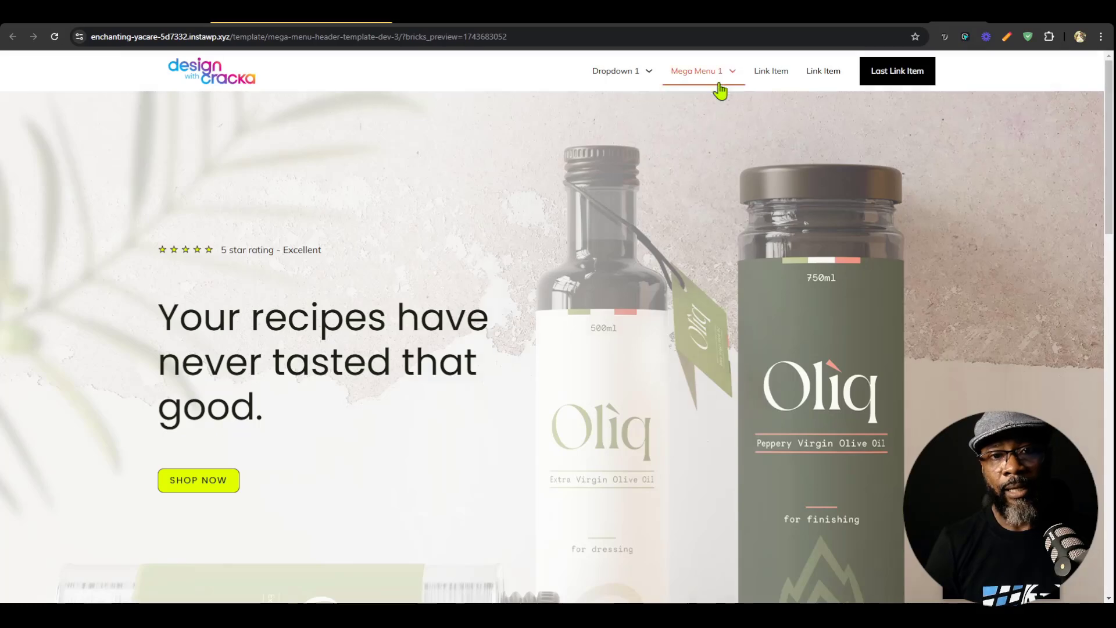
click(721, 80)
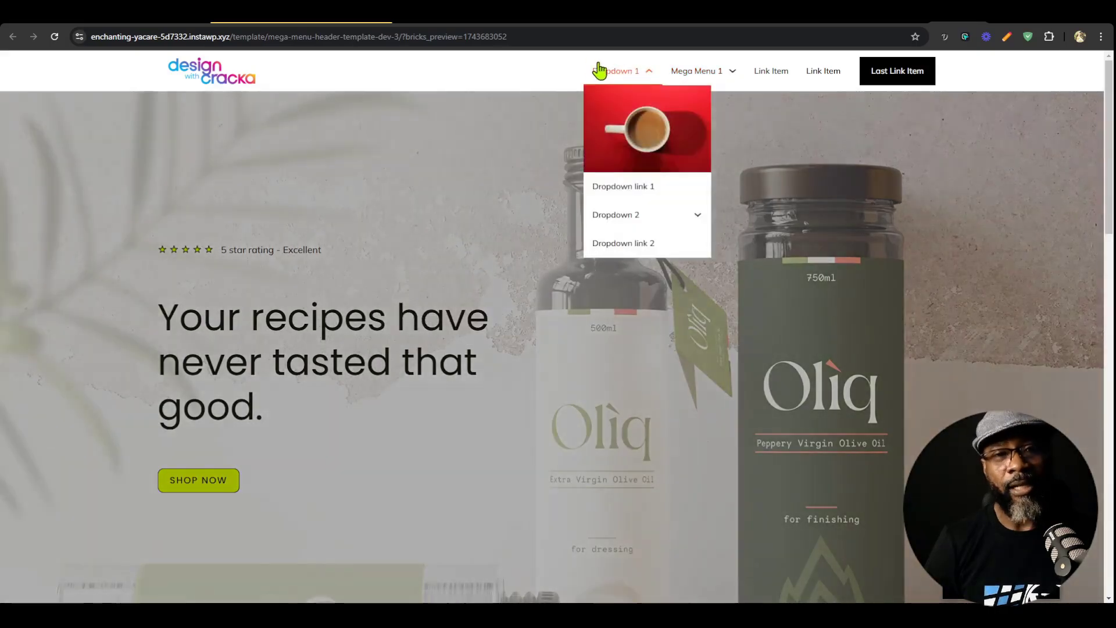
mouse_move(705, 77)
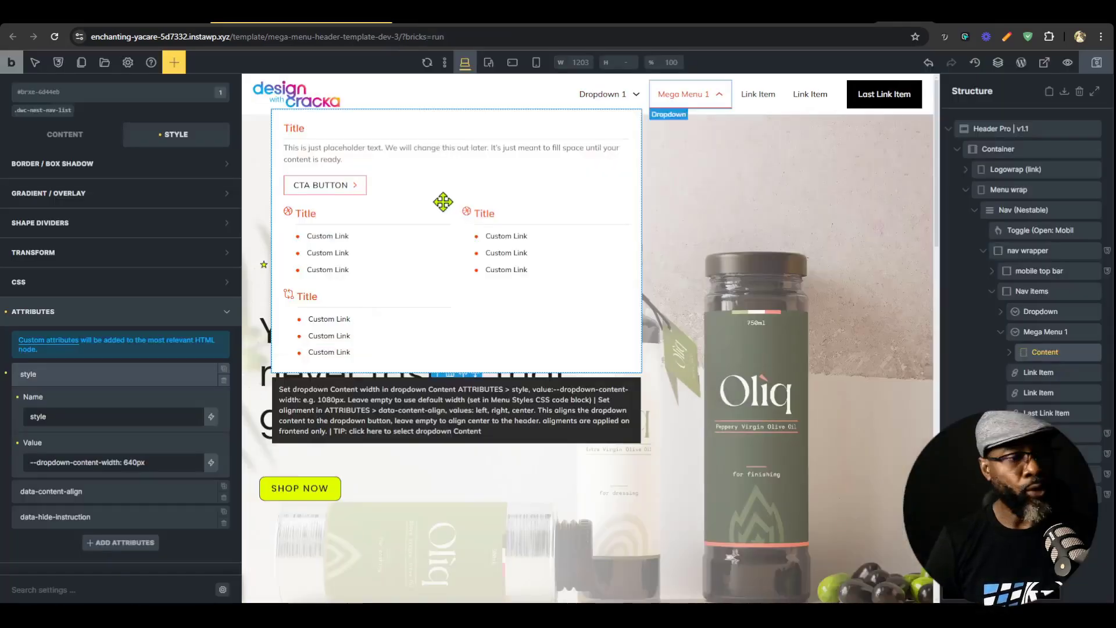
Save center as the Content element's data-content-align value and check the Mega Menu 1 dropdown on the reloaded front end
click(113, 488)
text(center)
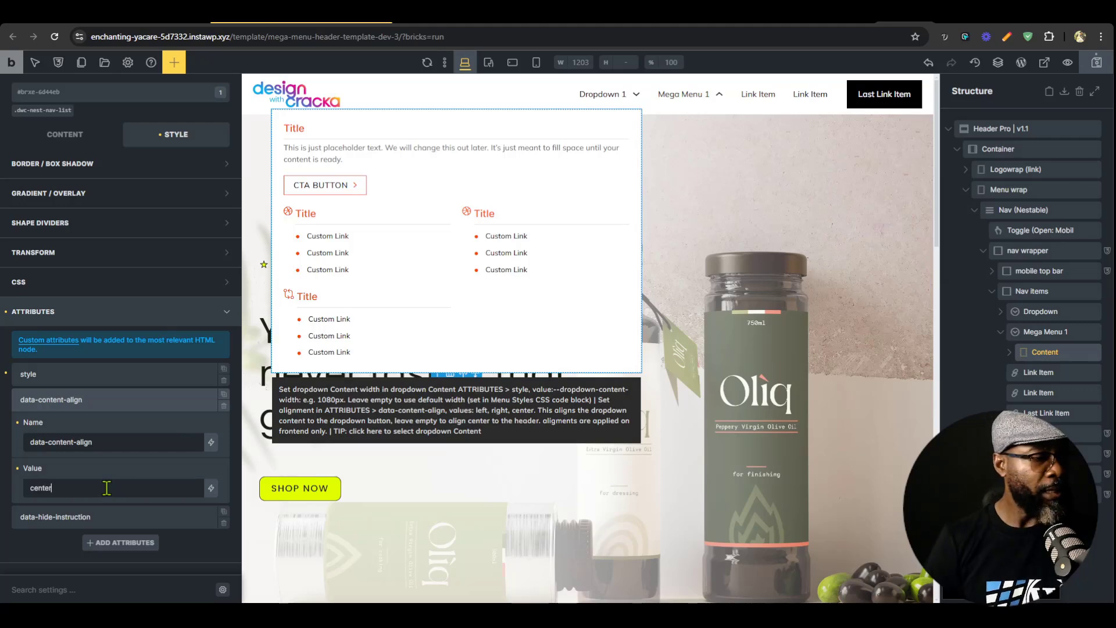
click(1097, 62)
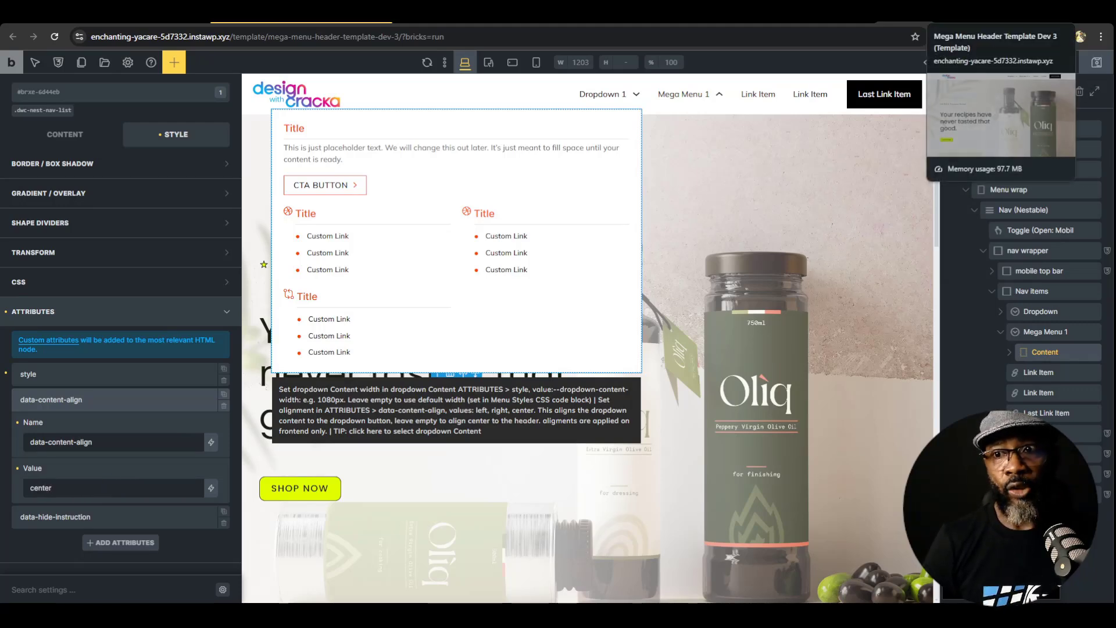
click(958, 17)
key(ctrl+r)
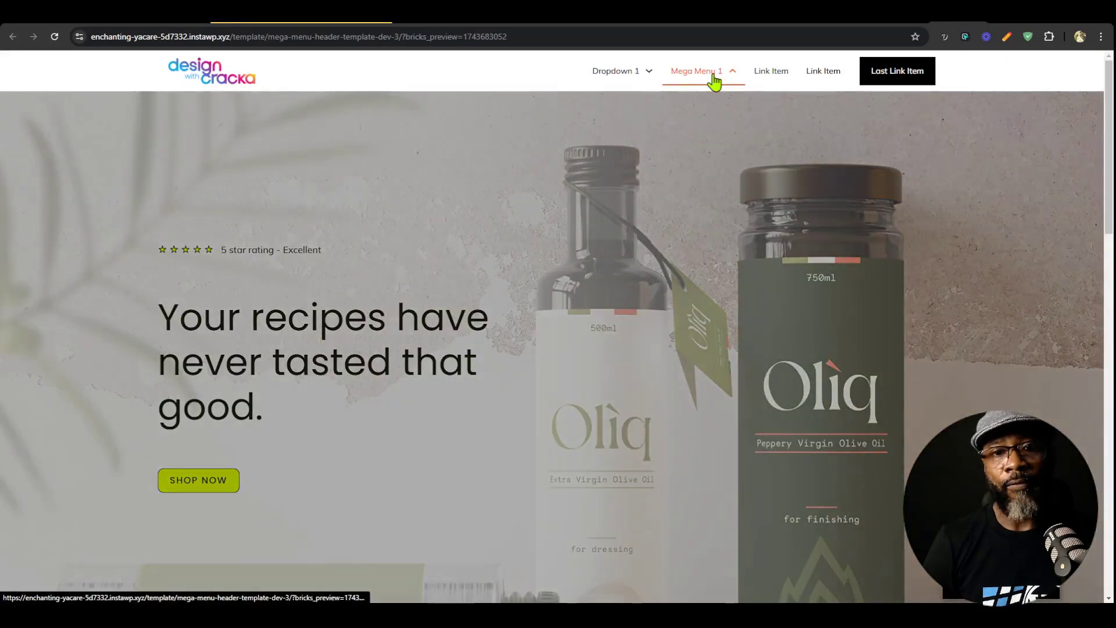
mouse_move(713, 78)
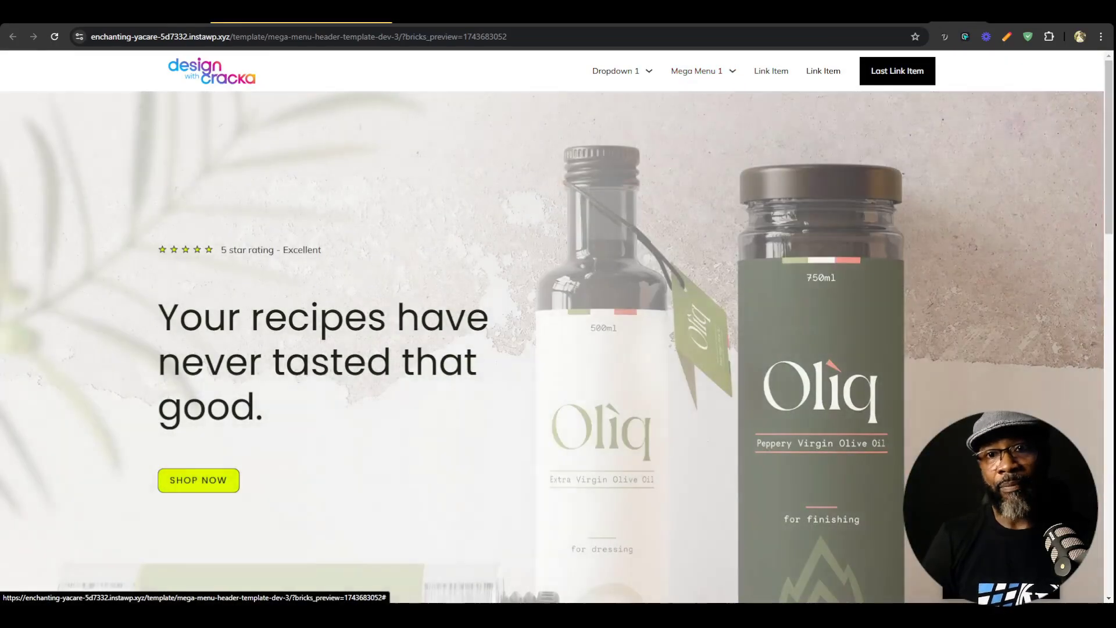
Back in the builder, save left as the data-content-align value and check the Mega Menu 1 dropdown's alignment on the front end
click(904, 17)
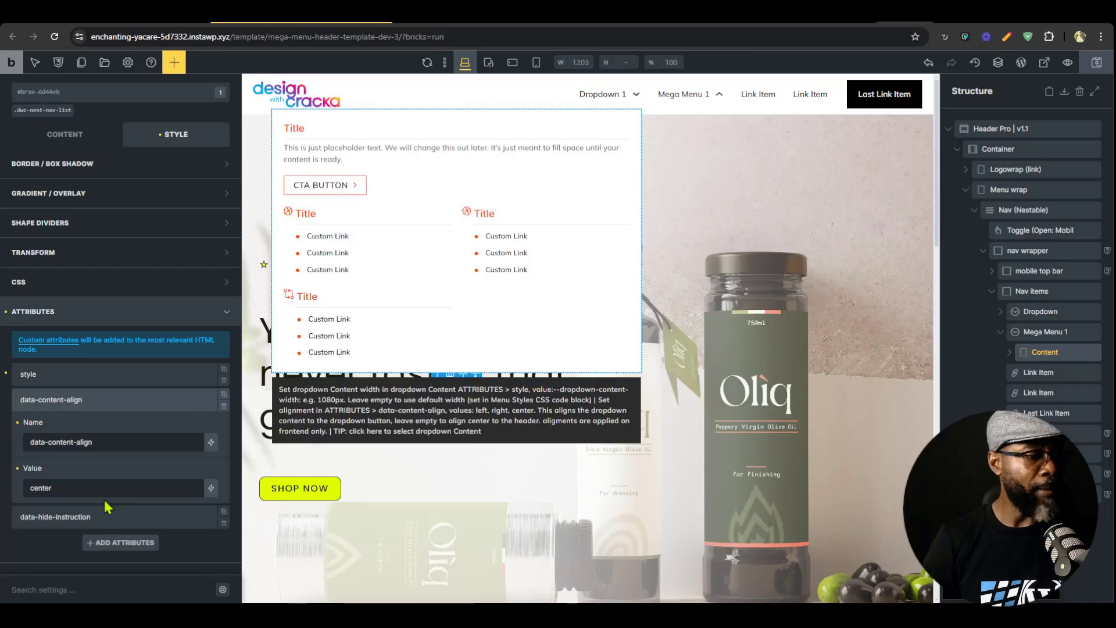
key(ctrl+a)
key(BackSpace)
text(le)
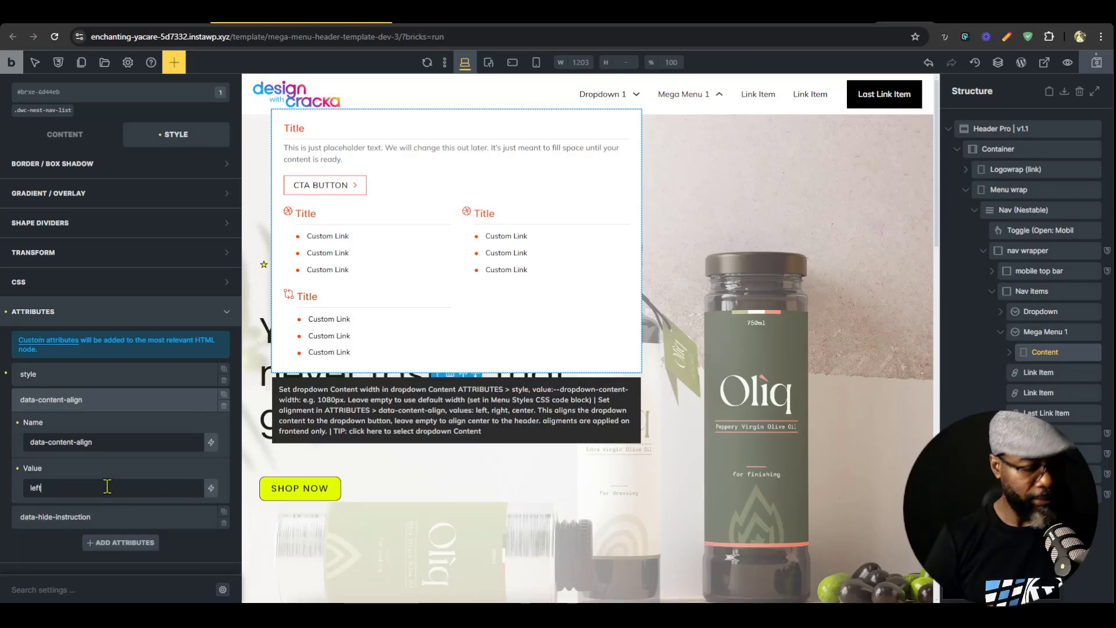
key(ctrl+s)
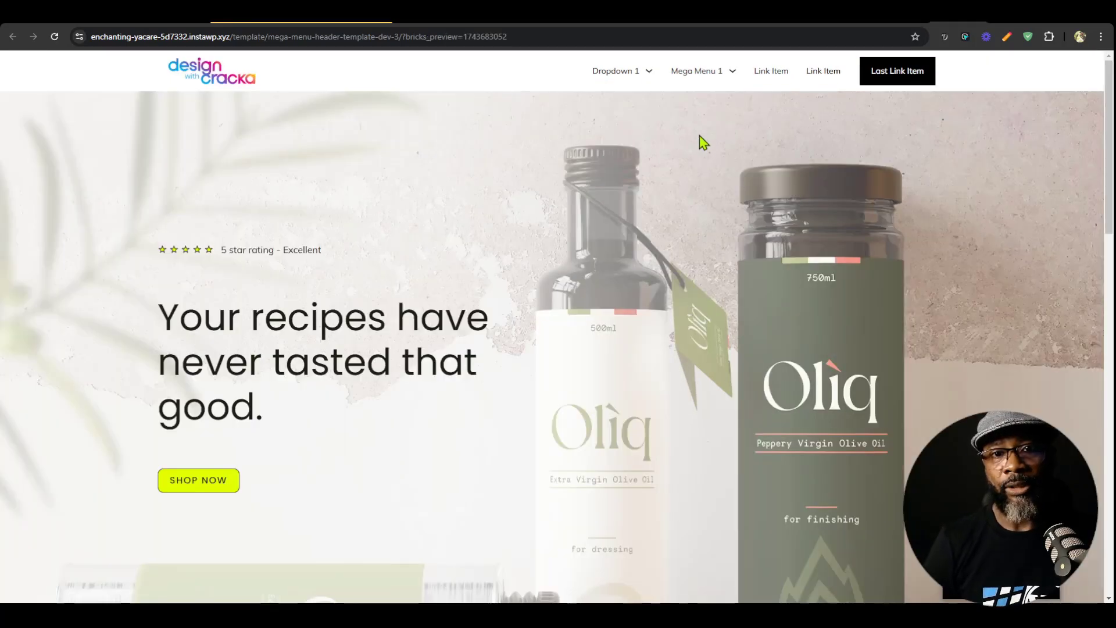
mouse_move(712, 66)
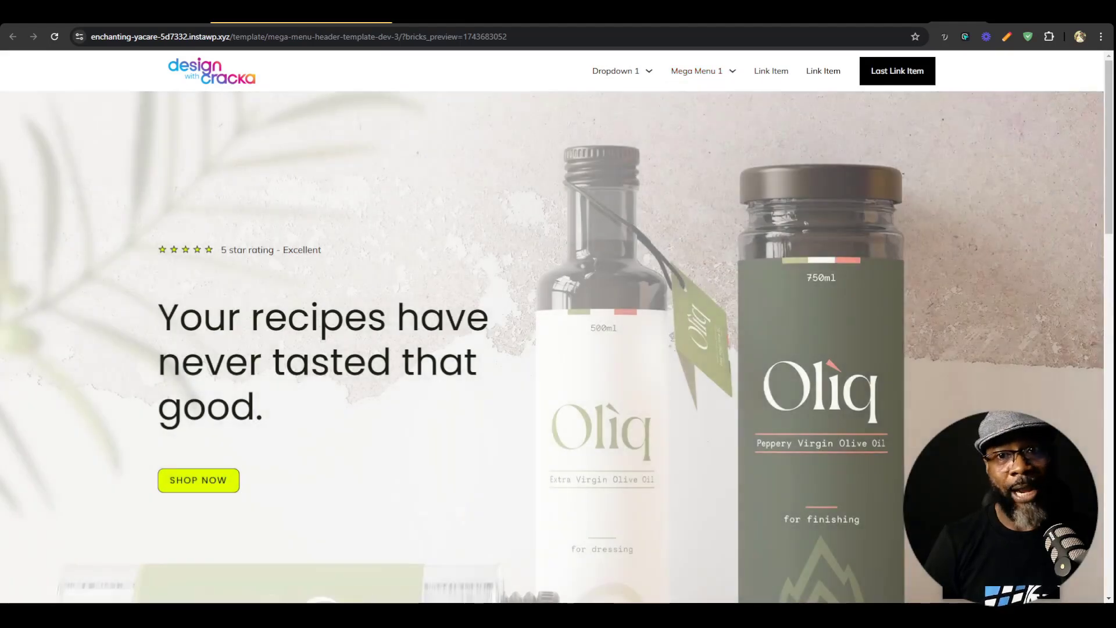
Save right as the data-content-align value in the builder and return to the front-end preview to check it
key(ctrl+shift+Tab)
double_click(80, 482)
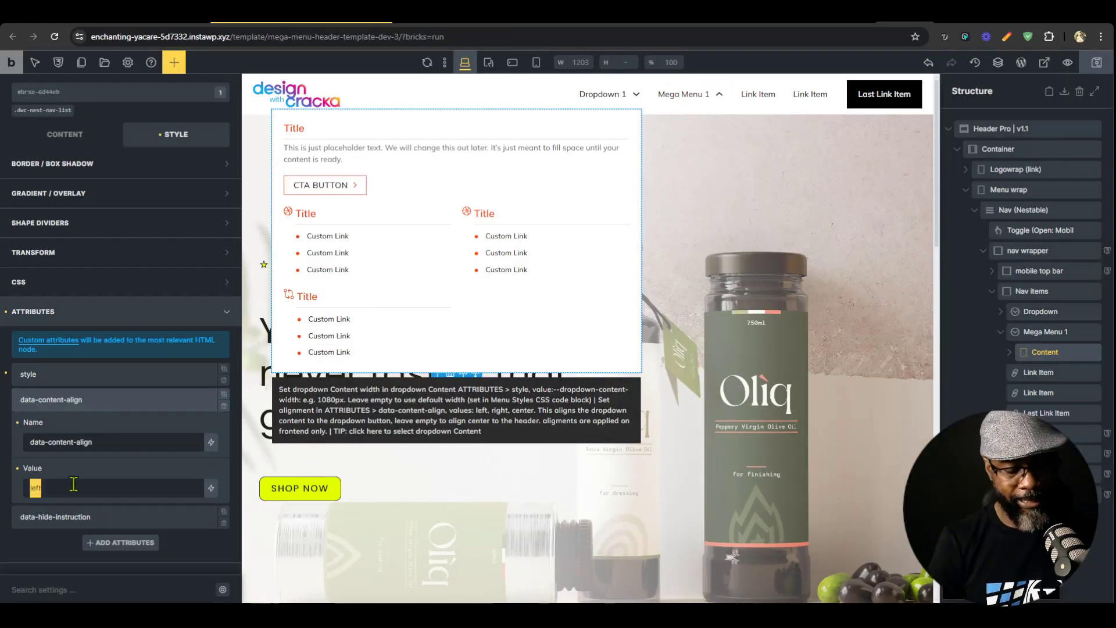
text(right)
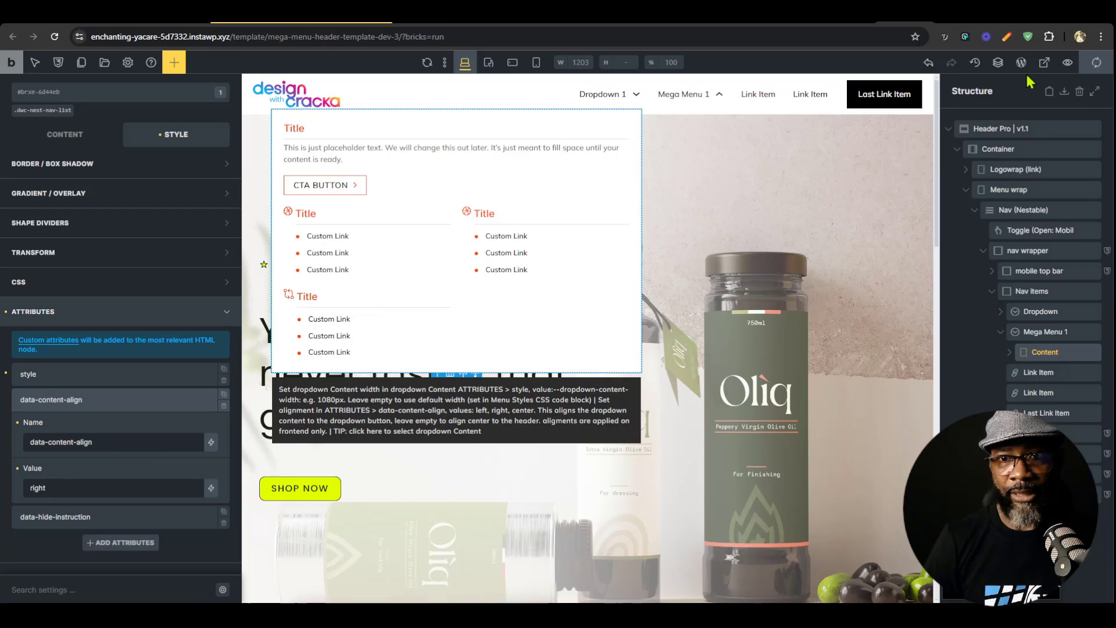
key(ctrl+Tab)
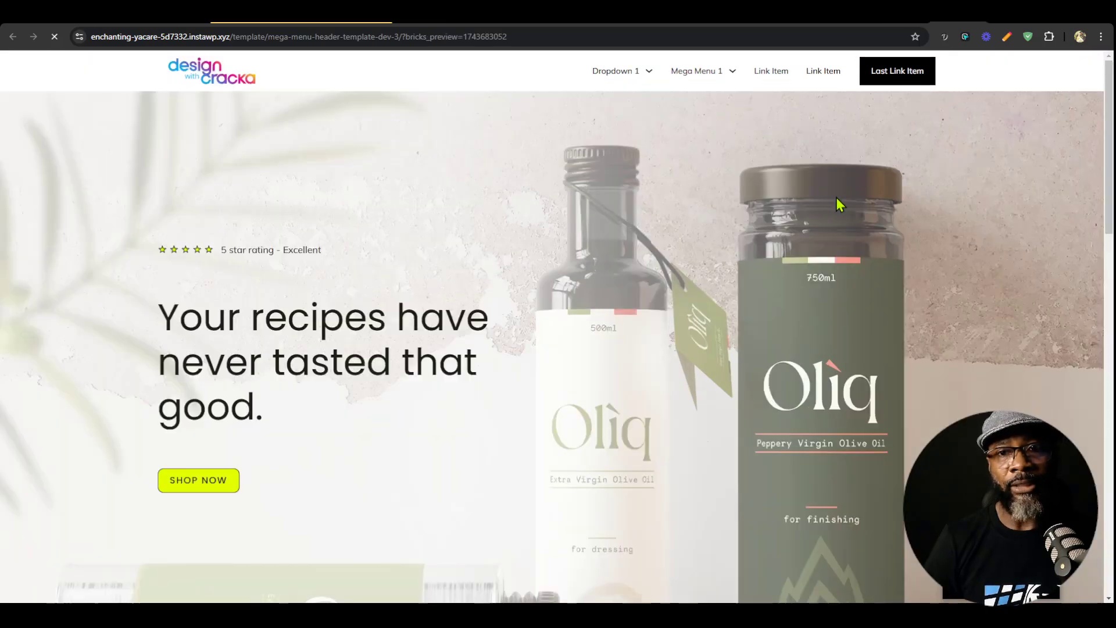
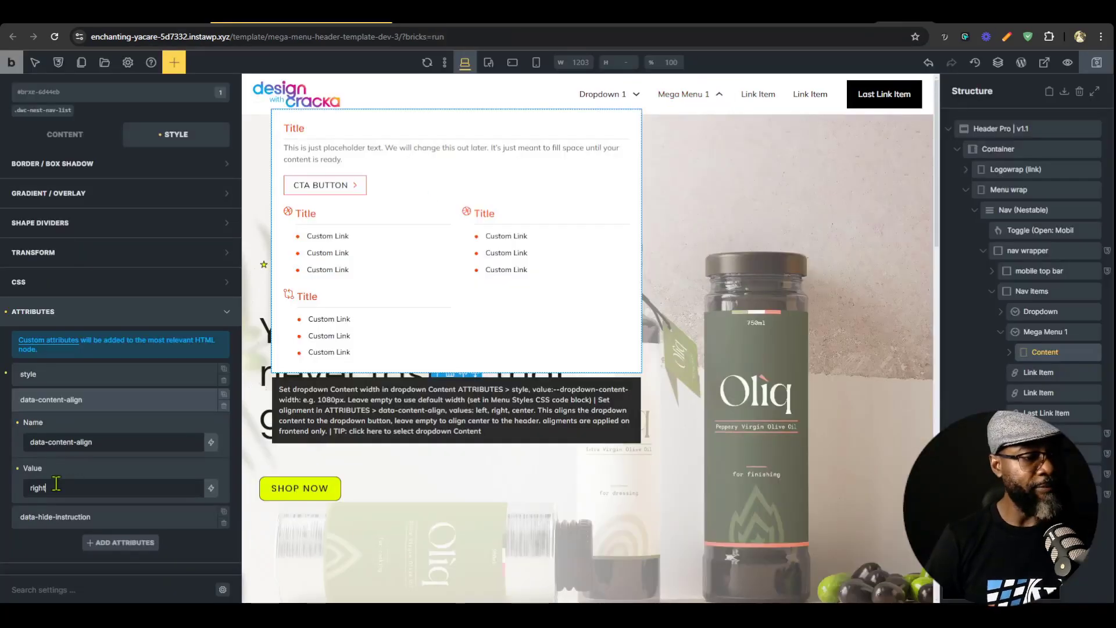
Clear the data-content-align value of Mega Menu 1's Content element and save the template
drag(56, 485, 4, 490)
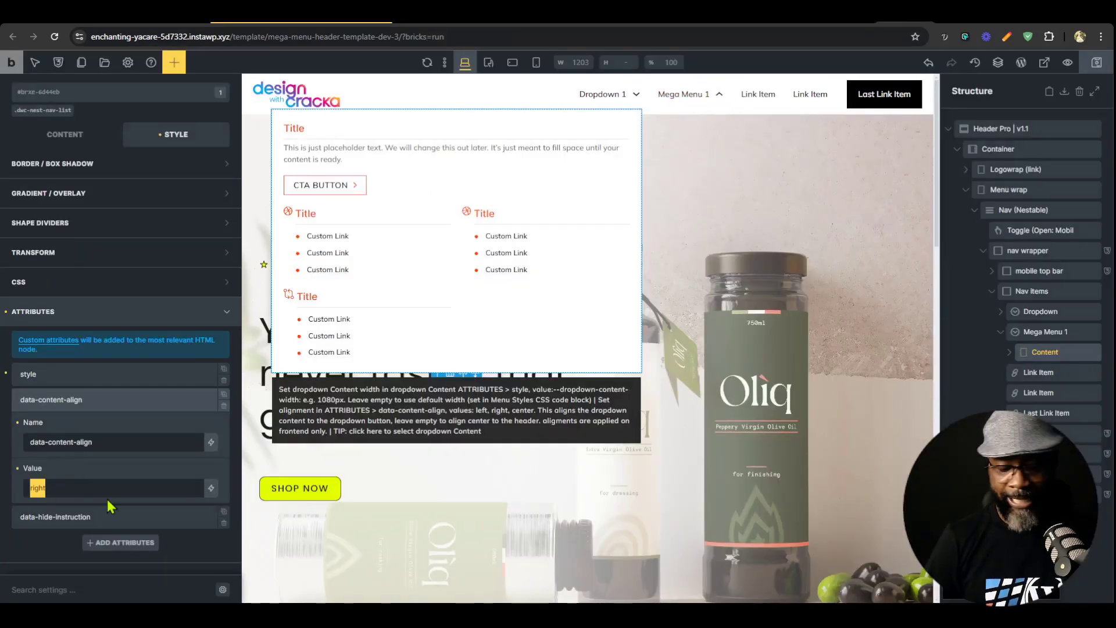
key(BackSpace)
click(1096, 65)
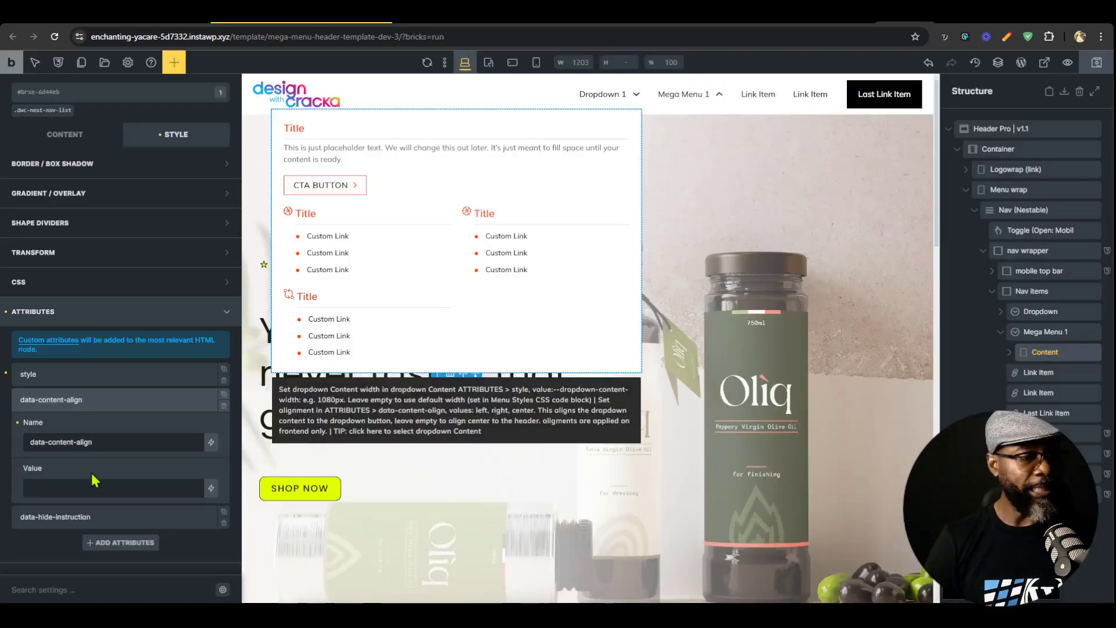
Try 1080px as the Content element's --dropdown-content-width in its style attribute, and remove the width value again
click(142, 377)
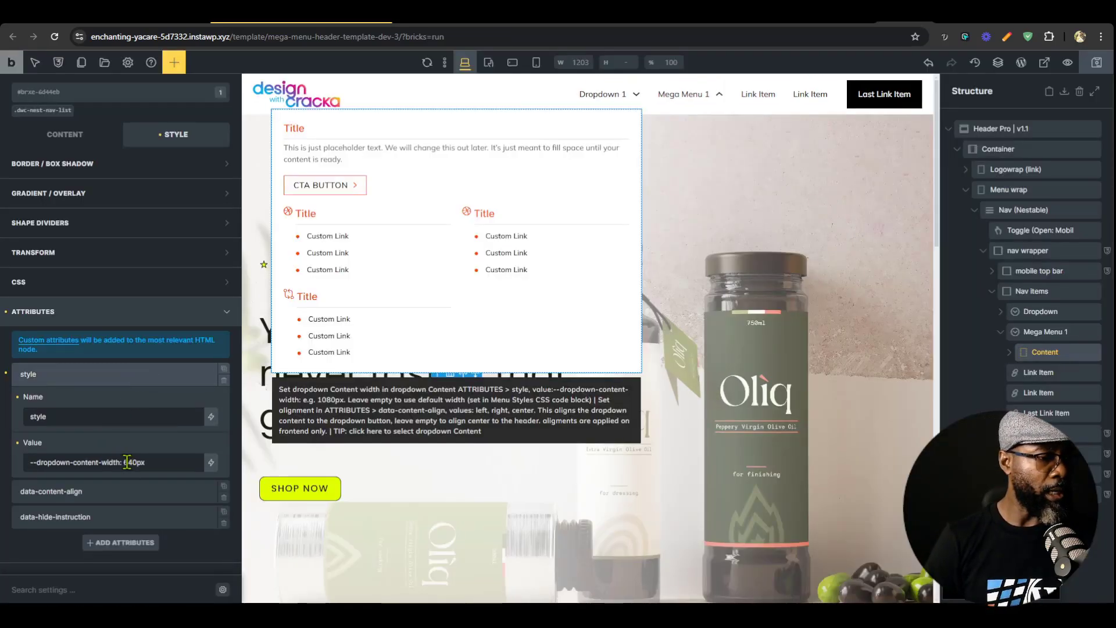
double_click(132, 462)
text(1)
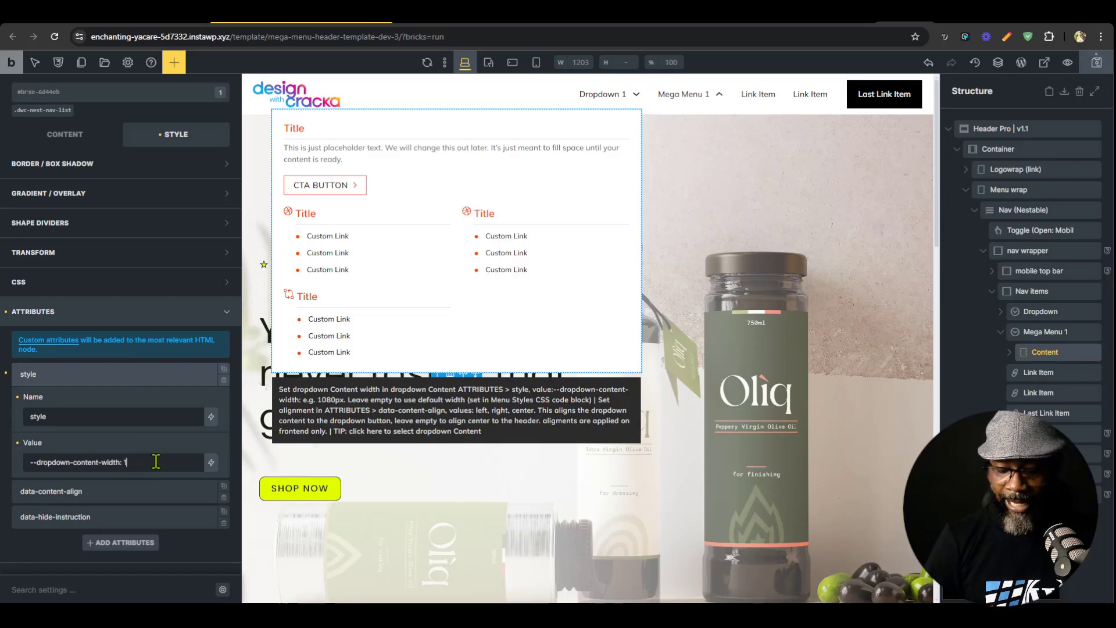
text(080px)
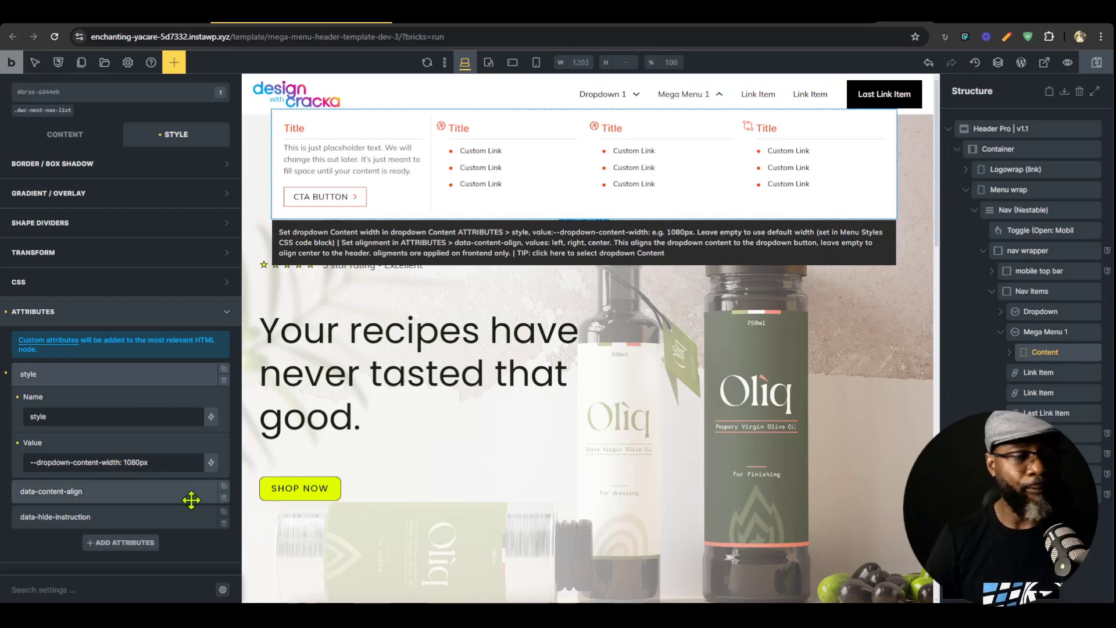
drag(125, 463, 161, 464)
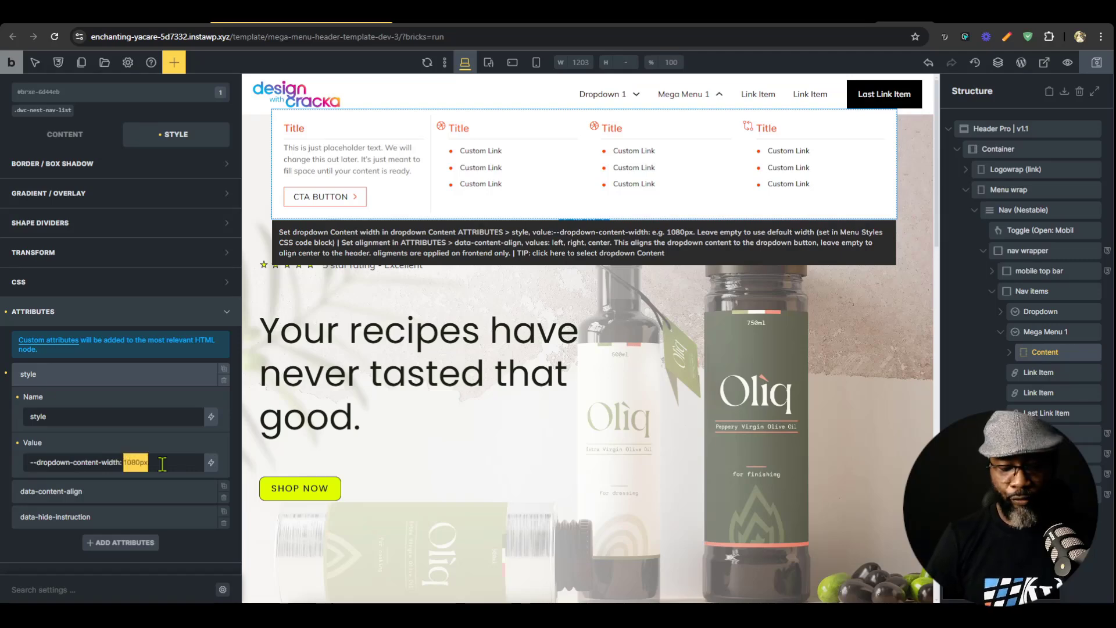
key(BackSpace)
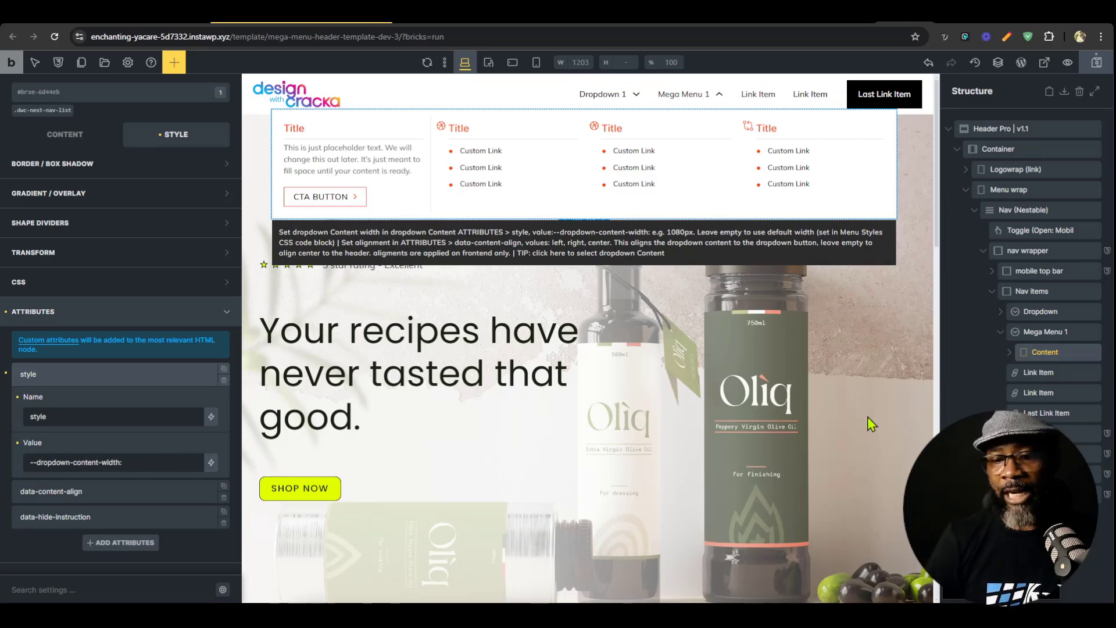
In the CSS code of the MENU Styles / Options element, set --dropdown-content-default-width to 1200px
click(1038, 433)
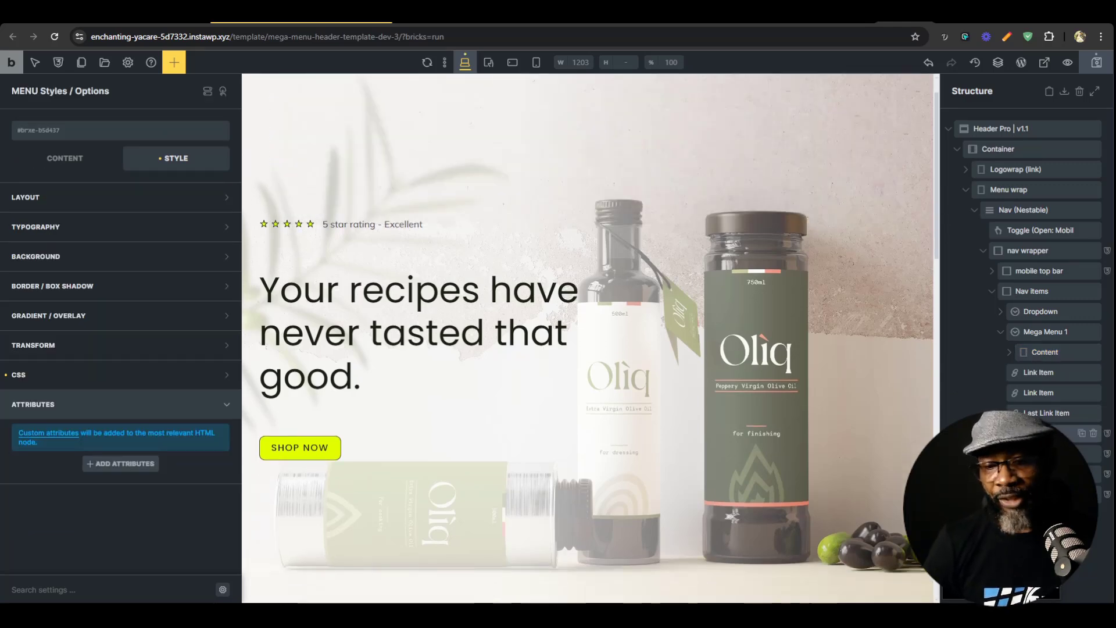
click(73, 159)
scroll(182, 257, down, 5)
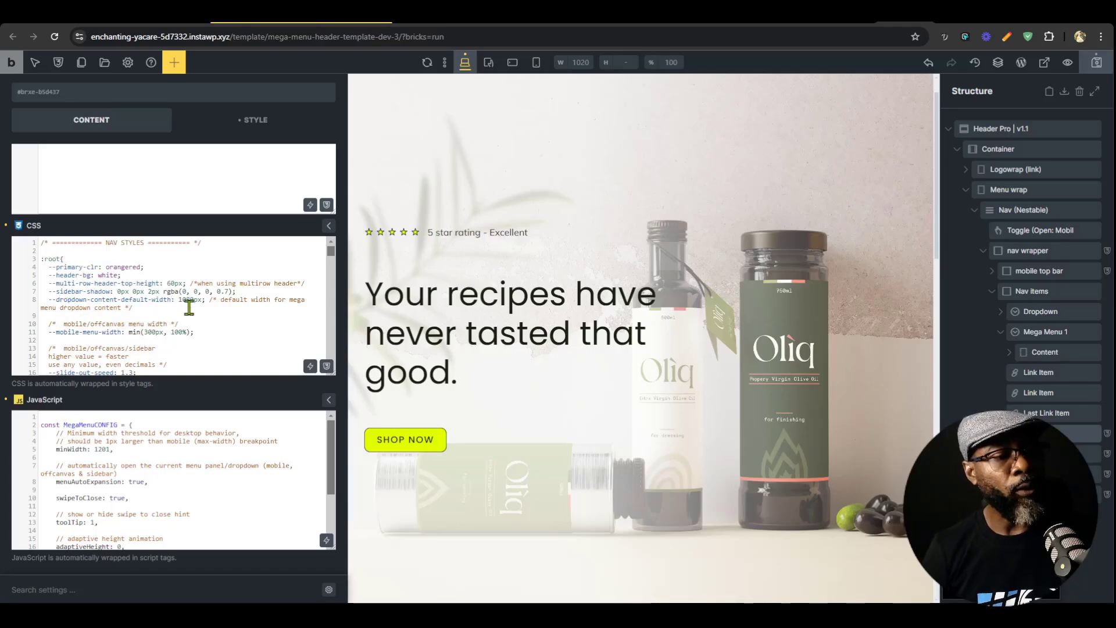
drag(182, 300, 190, 300)
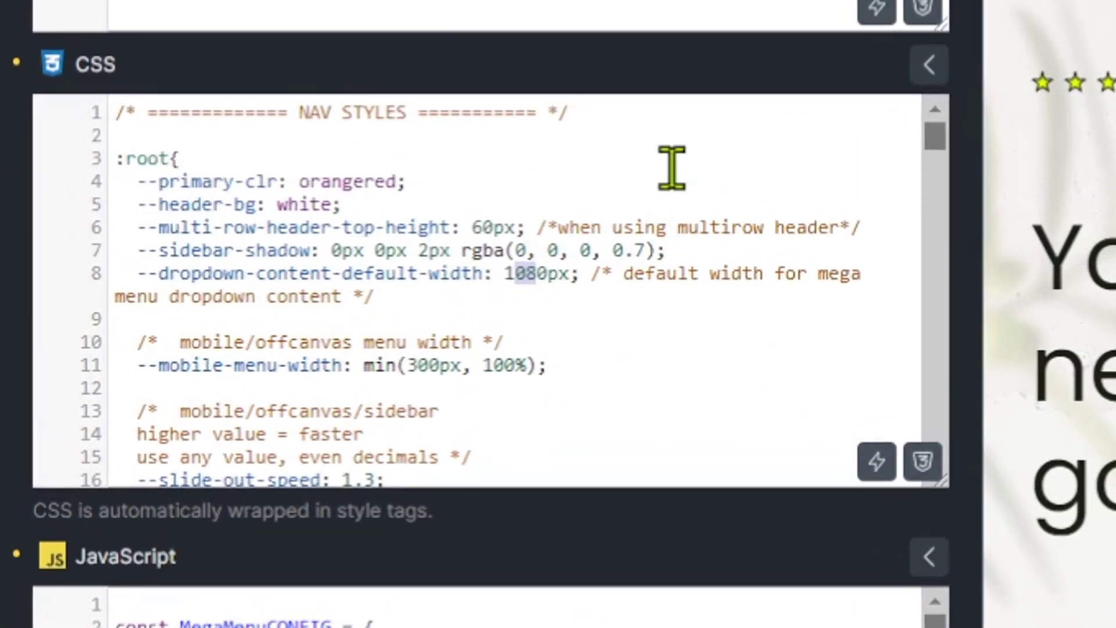
text(12)
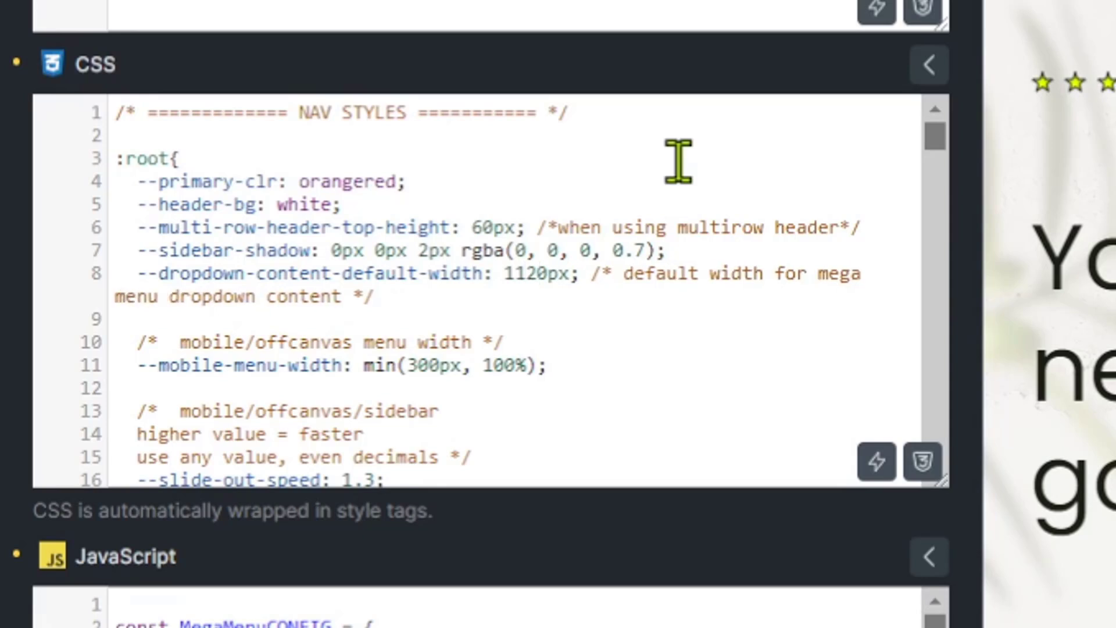
key(BackSpace)
key(BackSpace)
text(20)
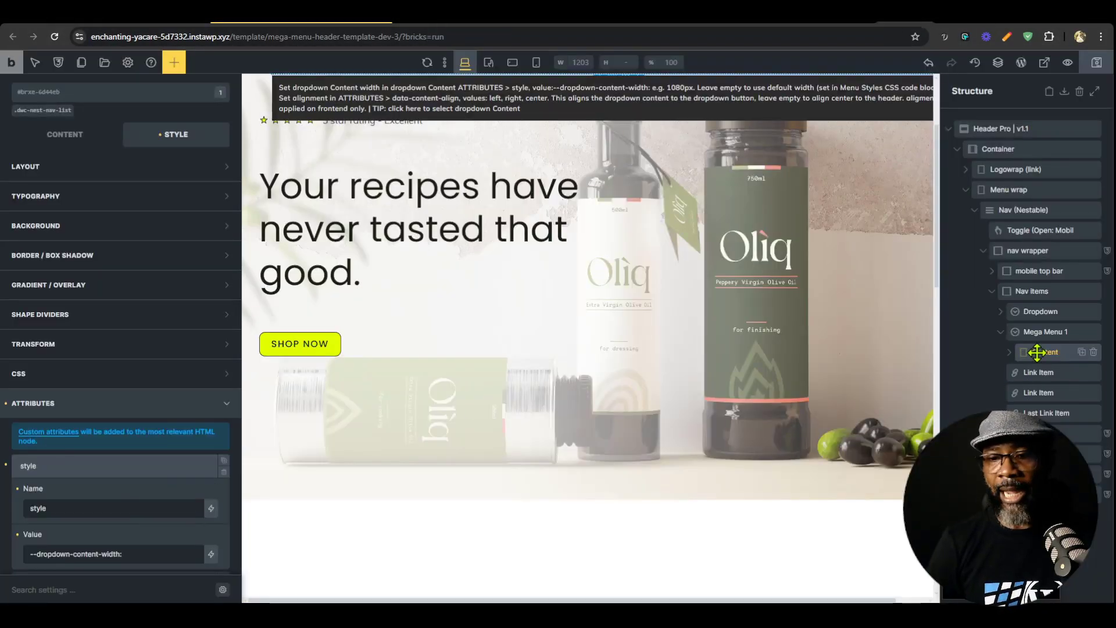
Clear the whole style attribute value on Mega Menu 1's Content element and save the template
click(1048, 332)
click(1044, 351)
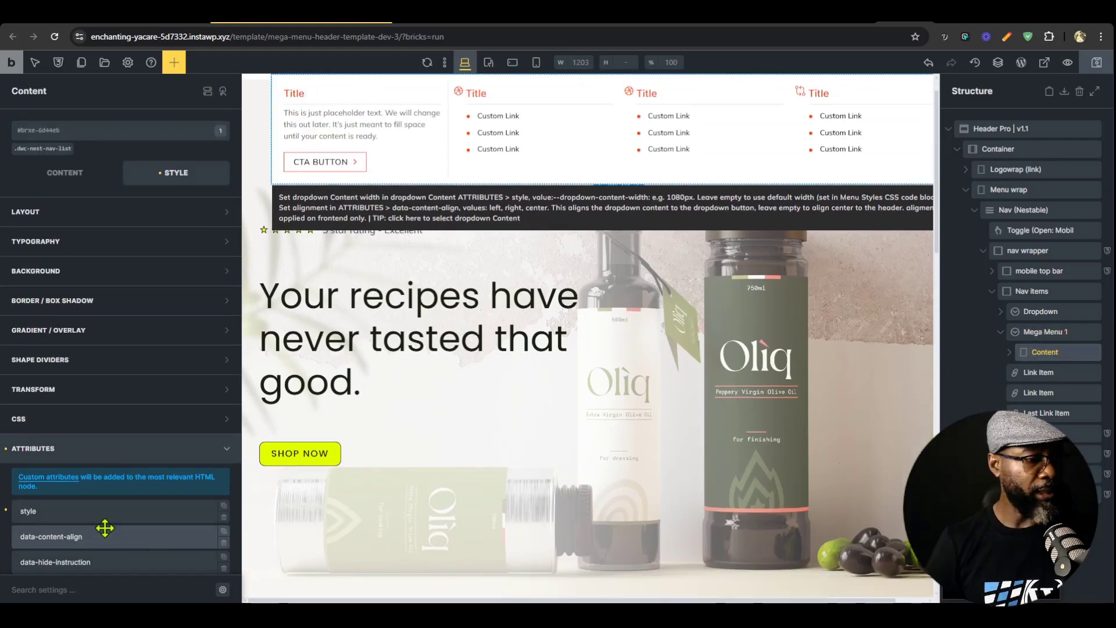
click(102, 536)
scroll(107, 564, down, 2)
click(87, 395)
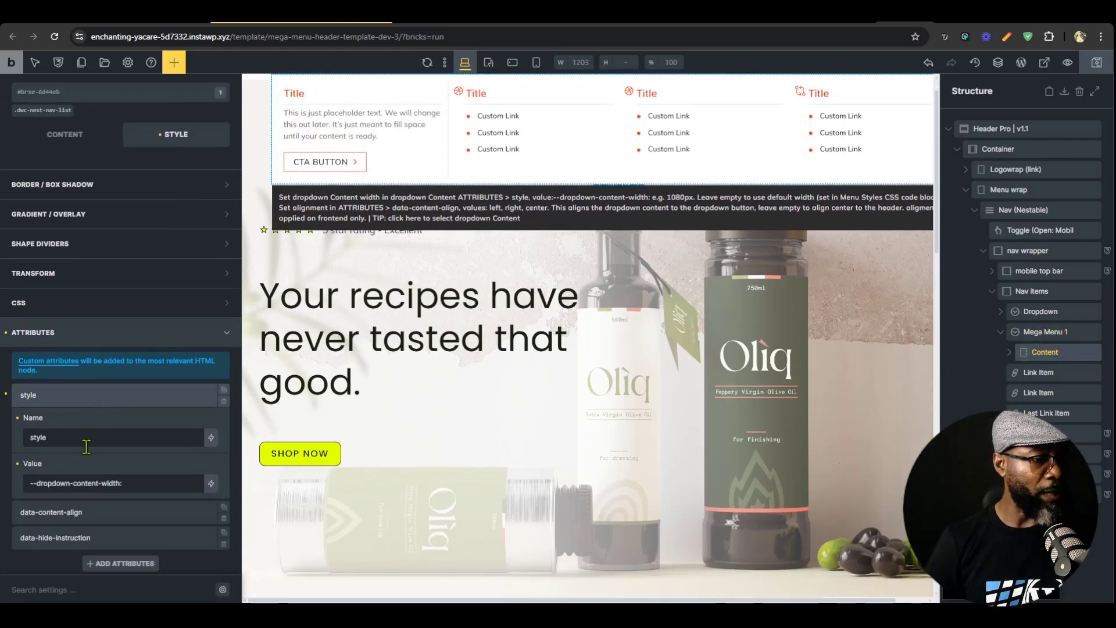
drag(150, 483, 25, 483)
key(ctrl+c)
key(BackSpace)
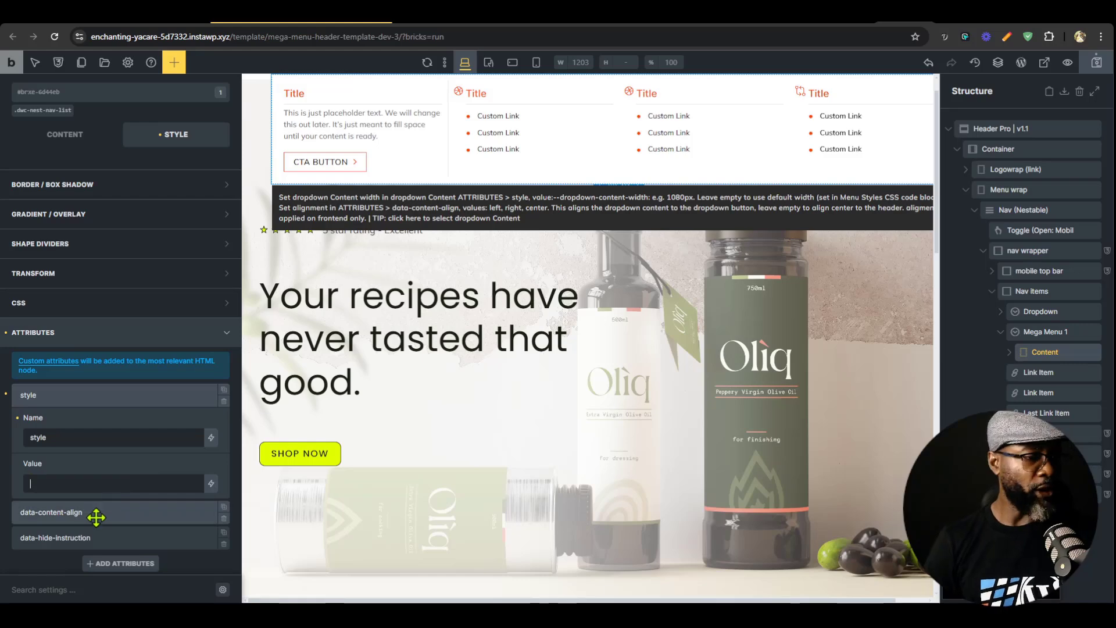
key(ctrl+s)
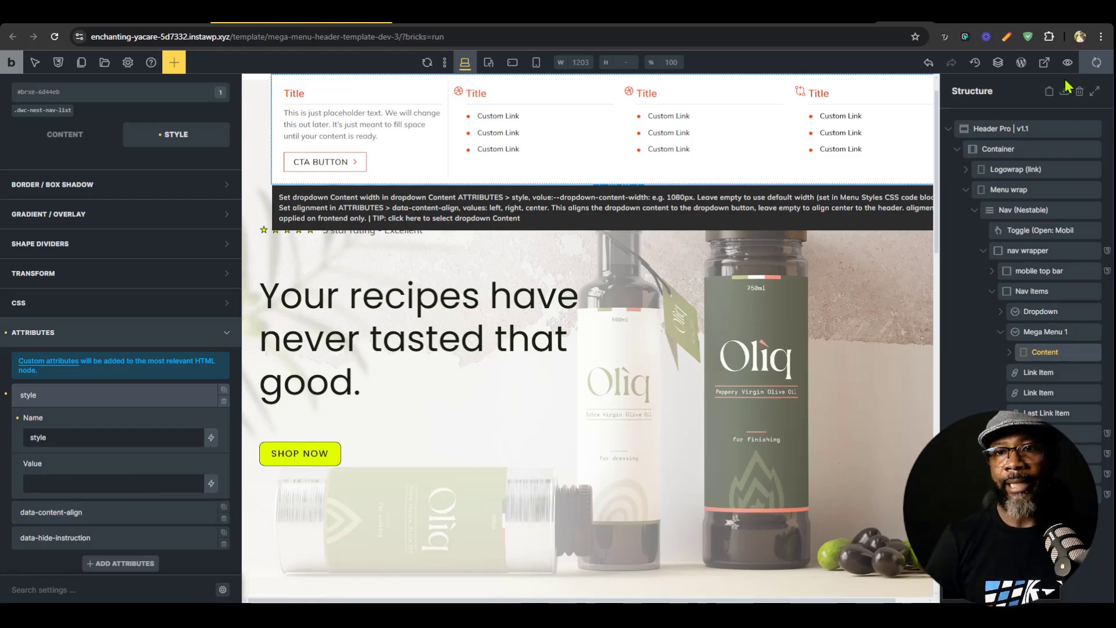
Check the Mega Menu 1 dropdown's default width and position on the front end
click(958, 14)
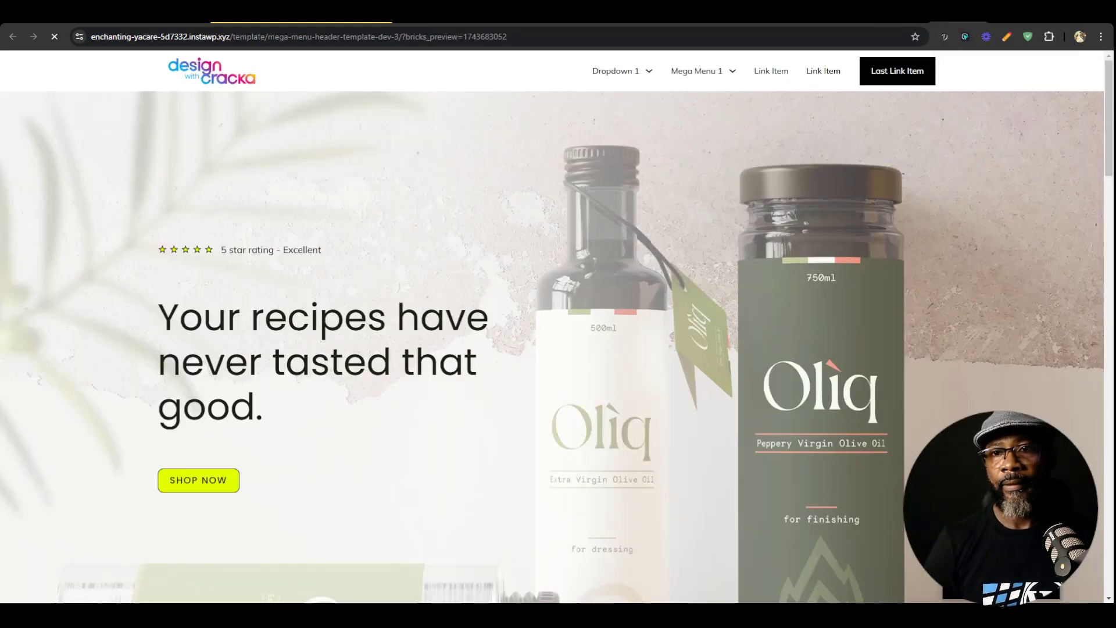
mouse_move(712, 82)
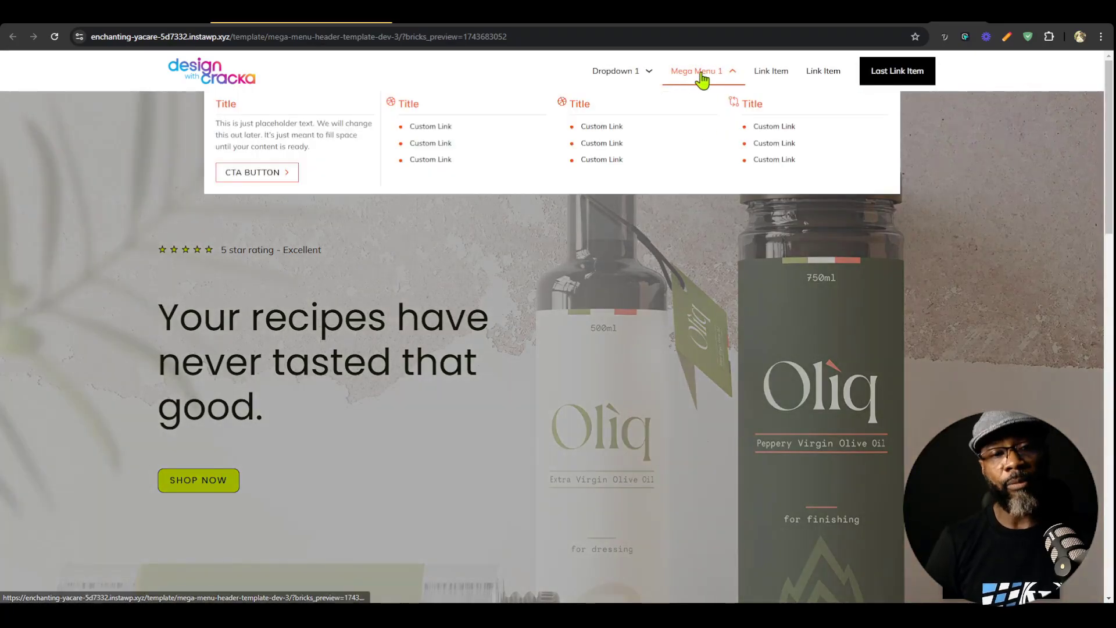
click(715, 76)
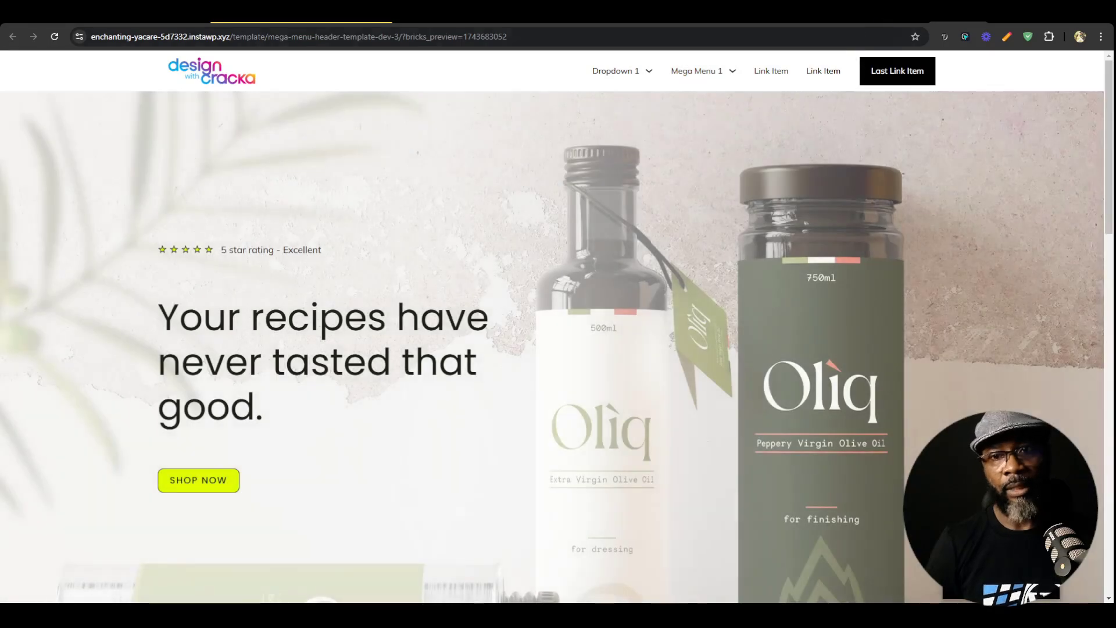
Duplicate the Mega Menu 1 nav item in the builder, save, and check the two mega menus on the front end
click(904, 17)
click(1000, 333)
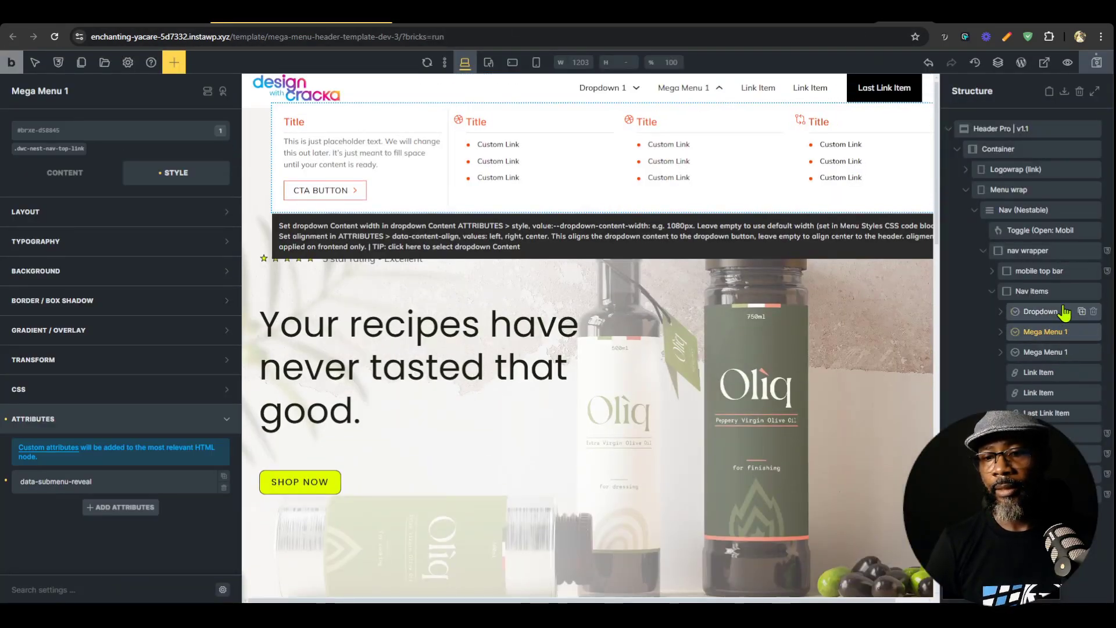
click(1081, 331)
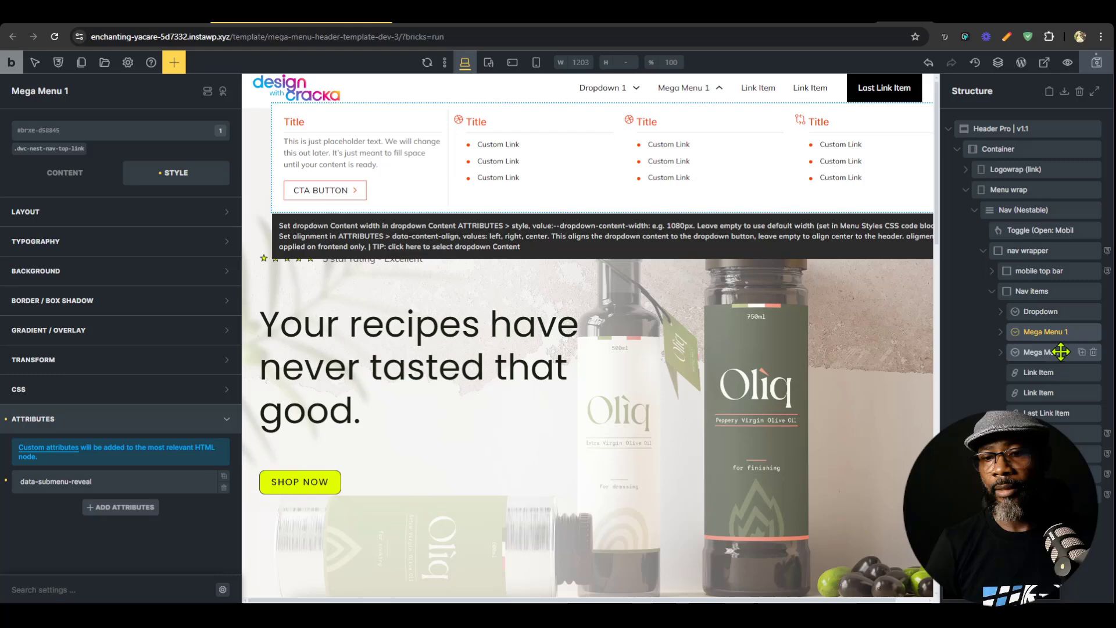
click(1096, 62)
click(962, 18)
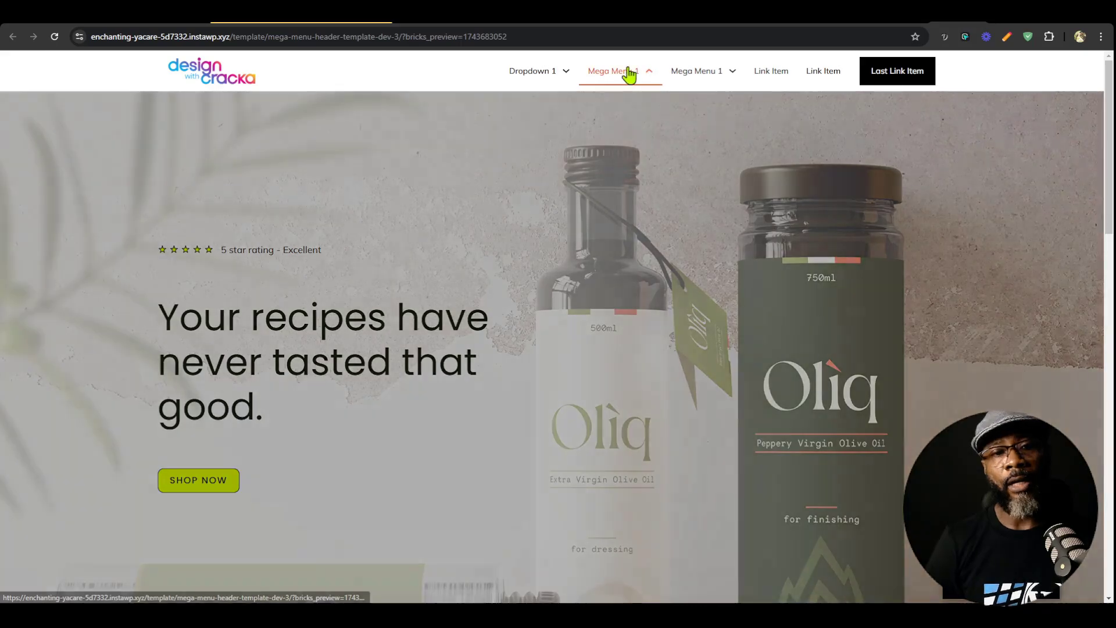
mouse_move(624, 77)
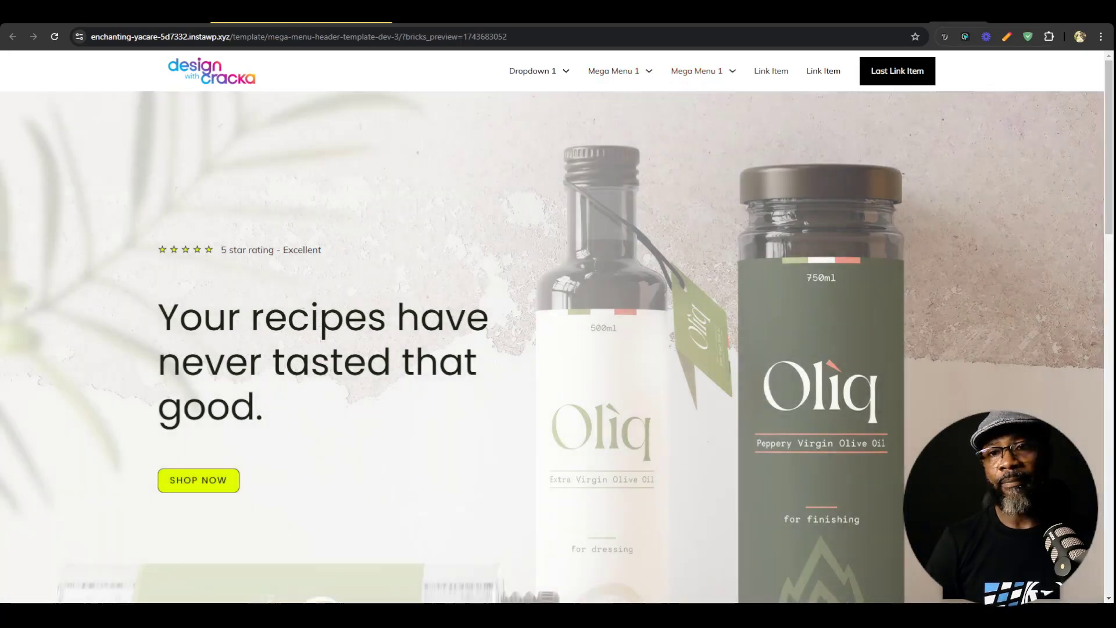
Set the second Mega Menu 1 Content's style value to --dropdown-content-width: 640px and check its dropdown on the front end
click(904, 18)
click(1024, 352)
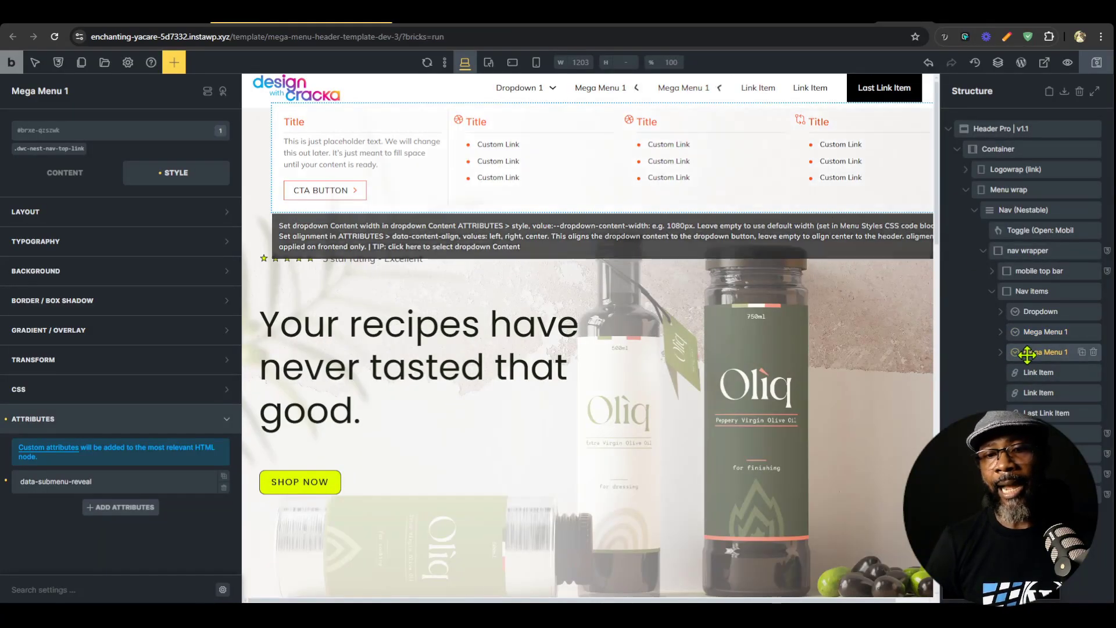
click(676, 246)
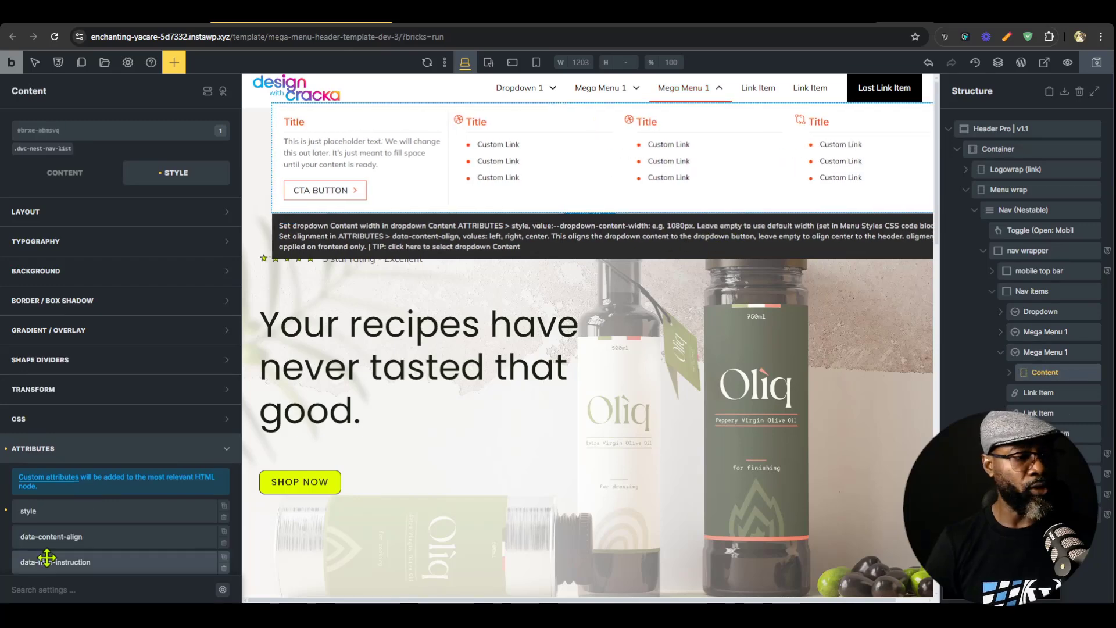
click(93, 514)
scroll(102, 459, down, 2)
key(ctrl+v)
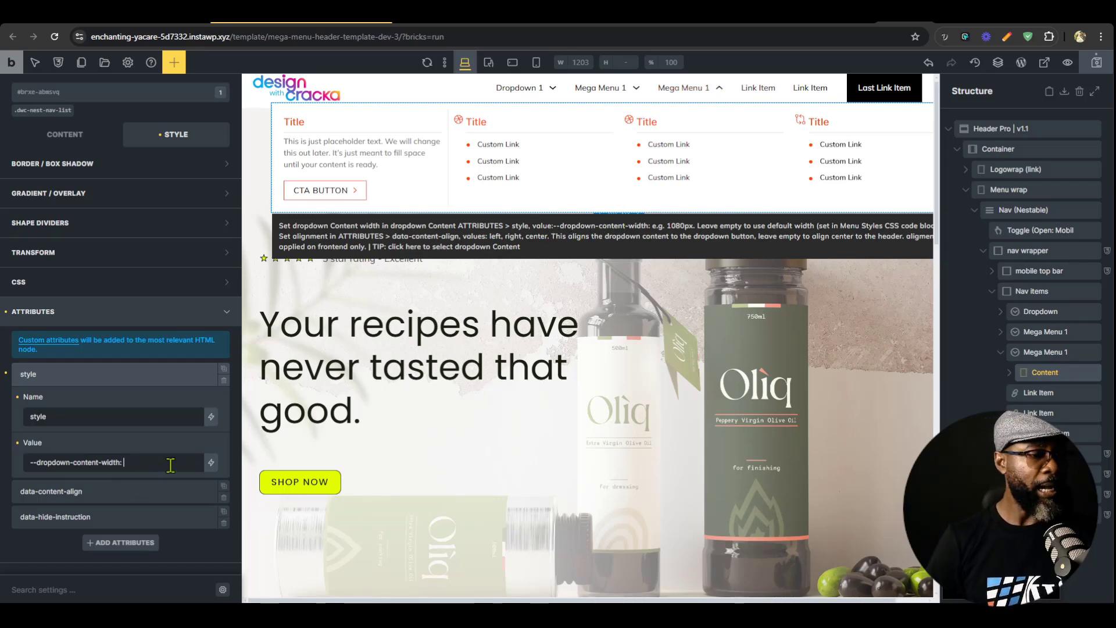
text(: 640)
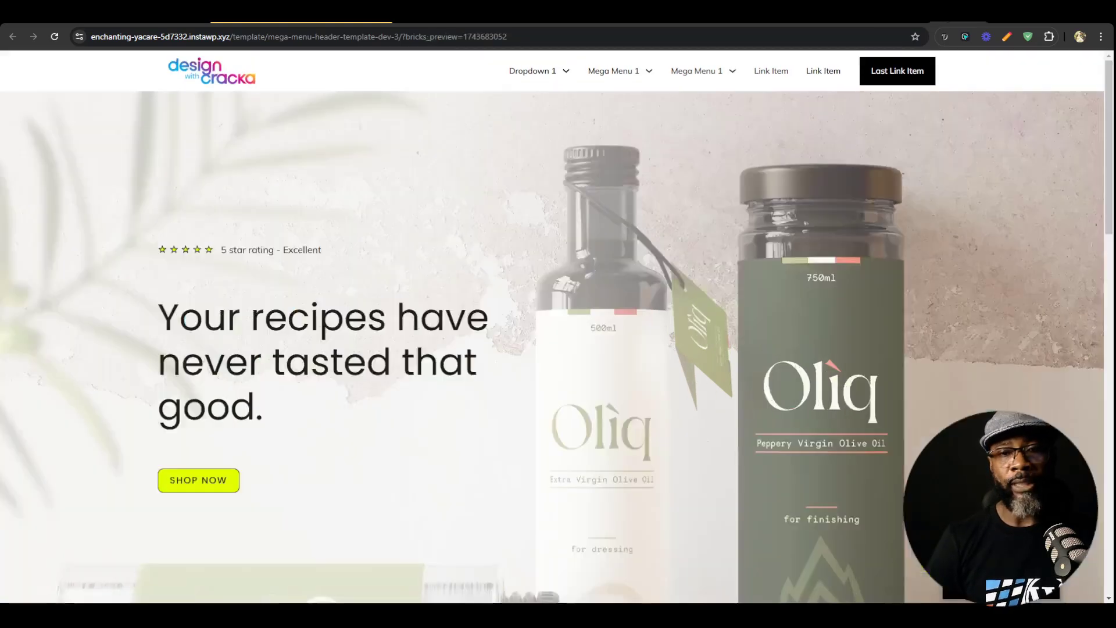
mouse_move(697, 82)
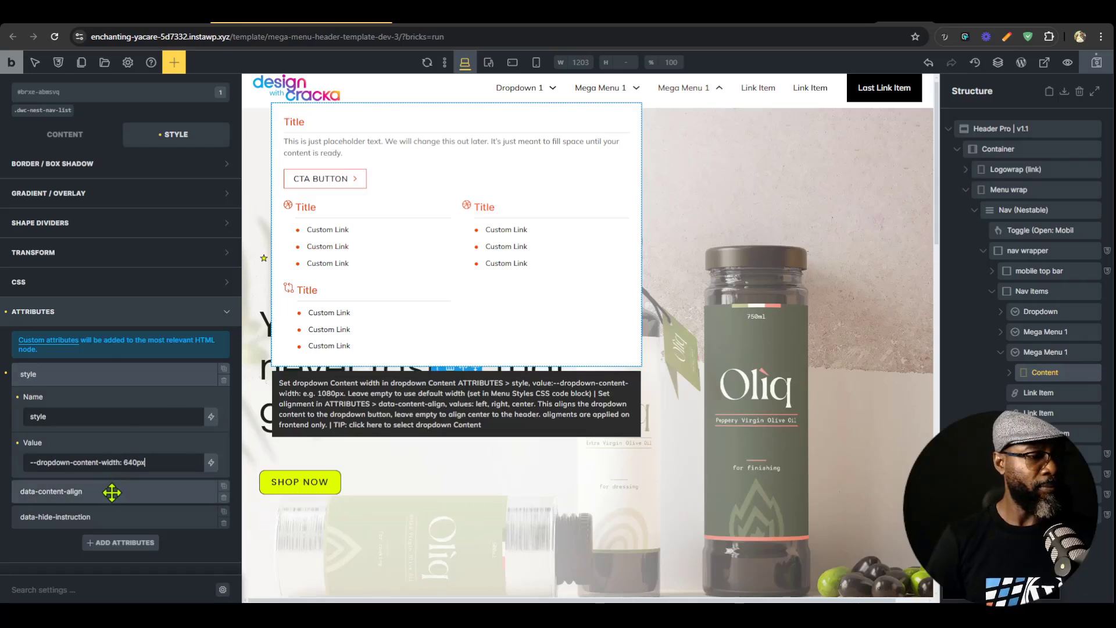
Save left as the second Mega Menu 1 Content's data-content-align value and check the dropdown's alignment on the front end
click(111, 491)
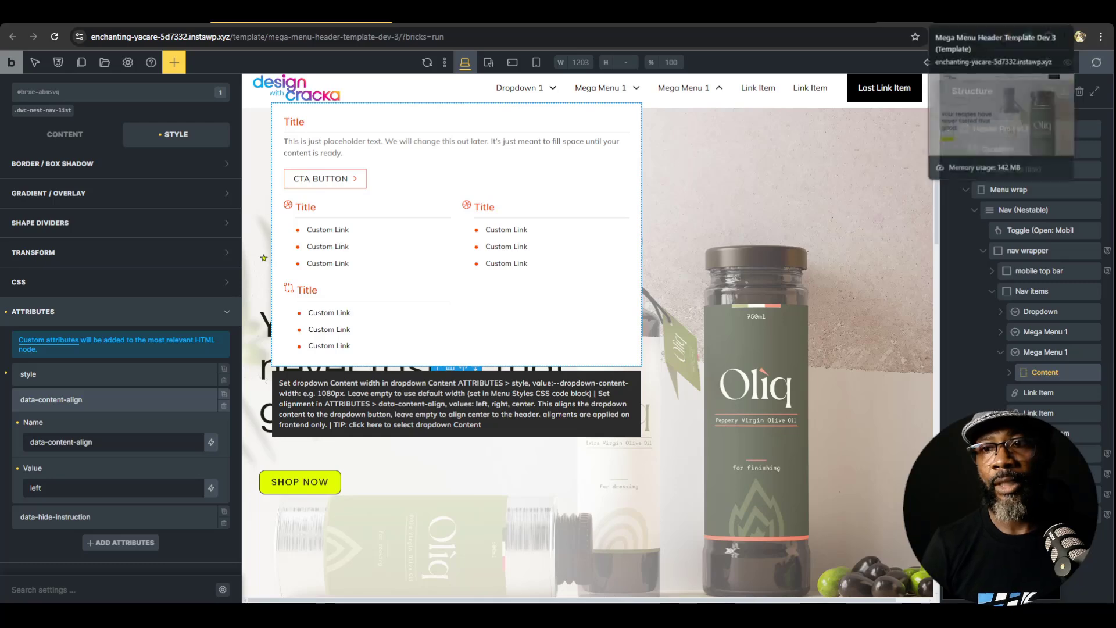
click(958, 22)
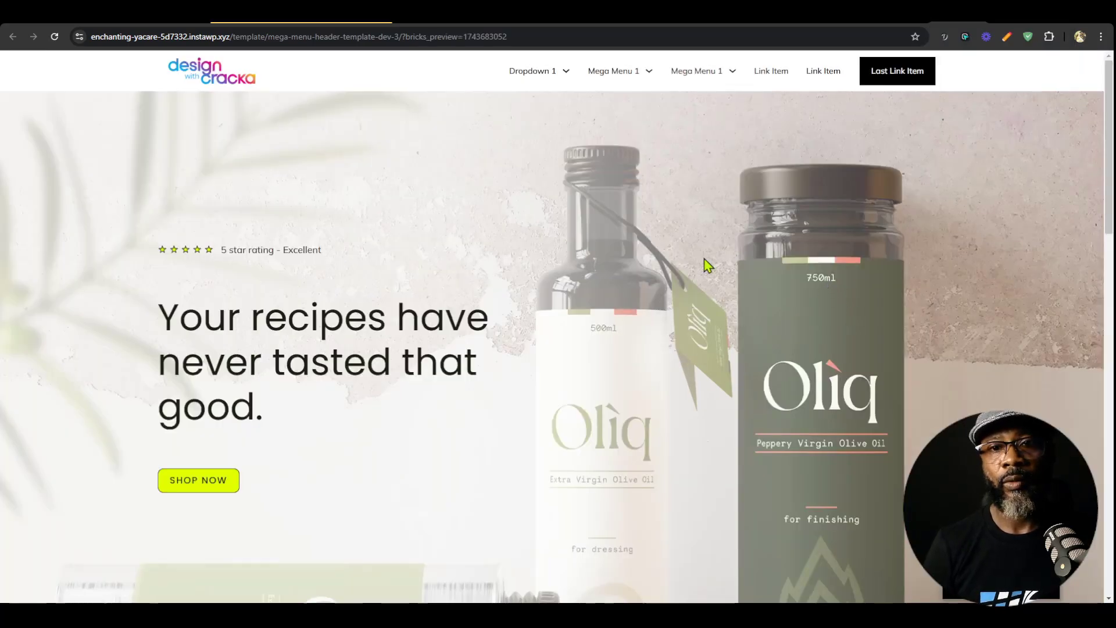
mouse_move(709, 72)
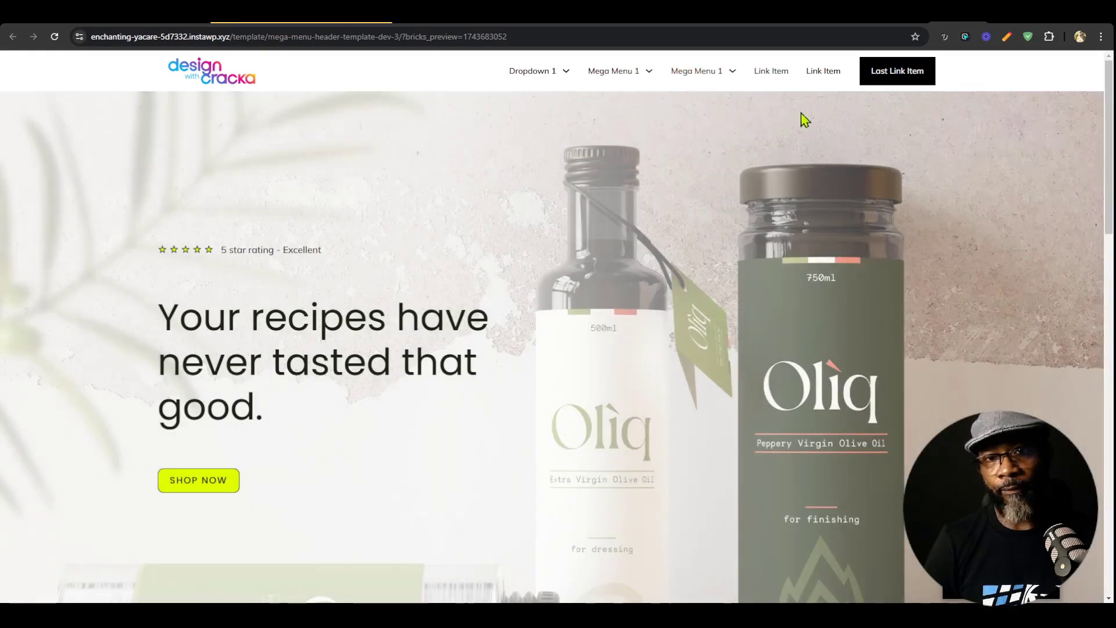
Set the second Mega Menu 1 Content's --dropdown-content-width to 1200px, save, and return to the front-end preview
click(872, 21)
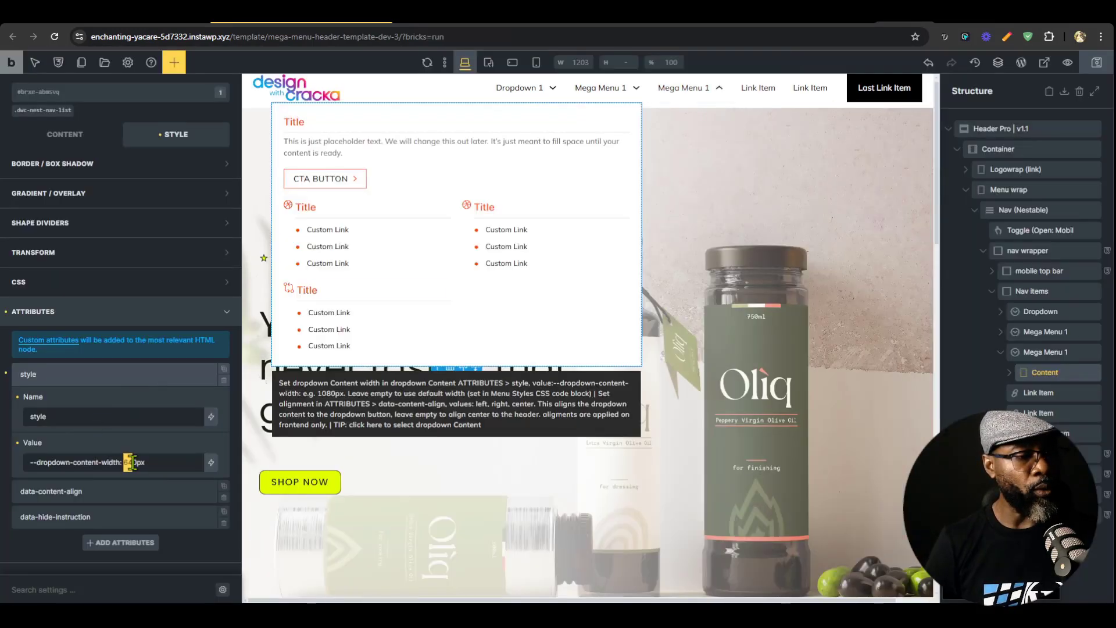
text(20)
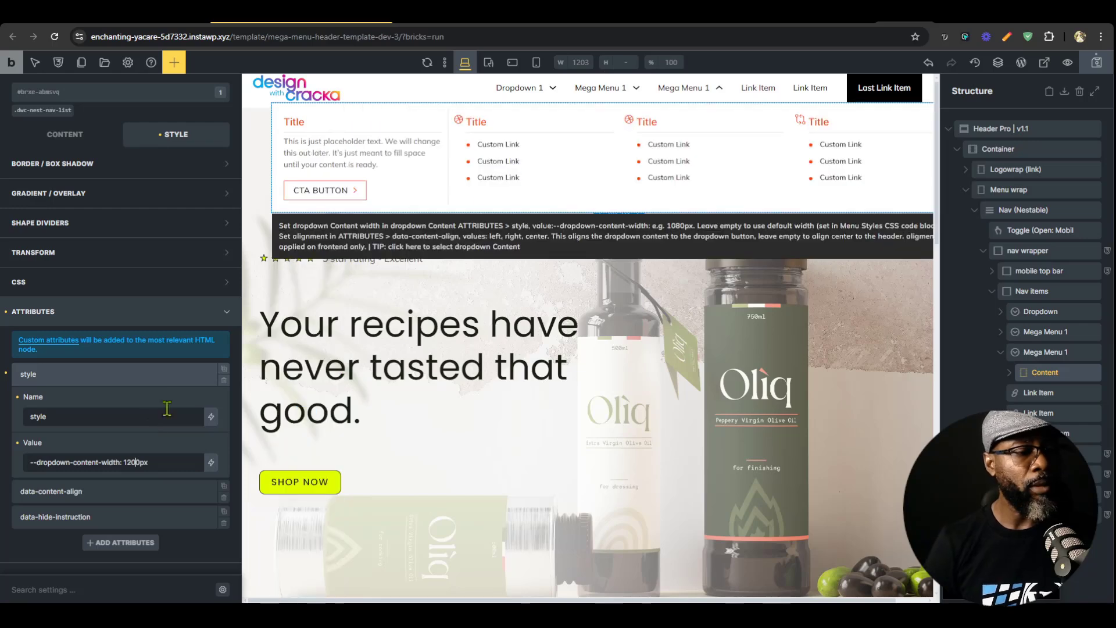
click(1096, 68)
click(953, 20)
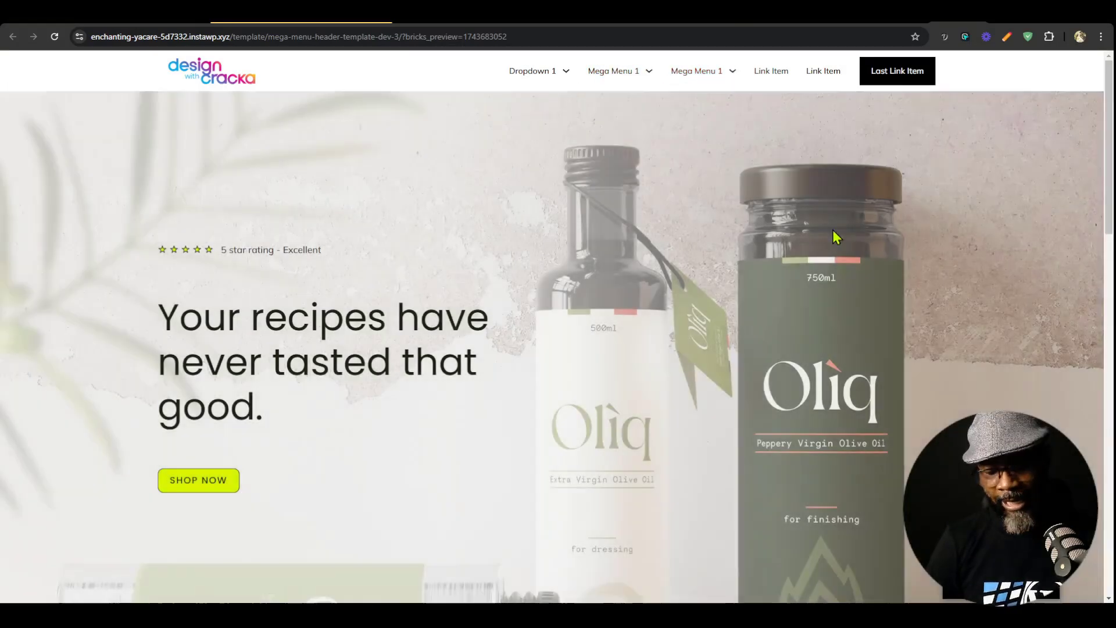
Zoom the front-end page out to 80% to view the header in a wider viewport
key(ctrl+minus)
key(ctrl+minus)
key(ctrl+minus)
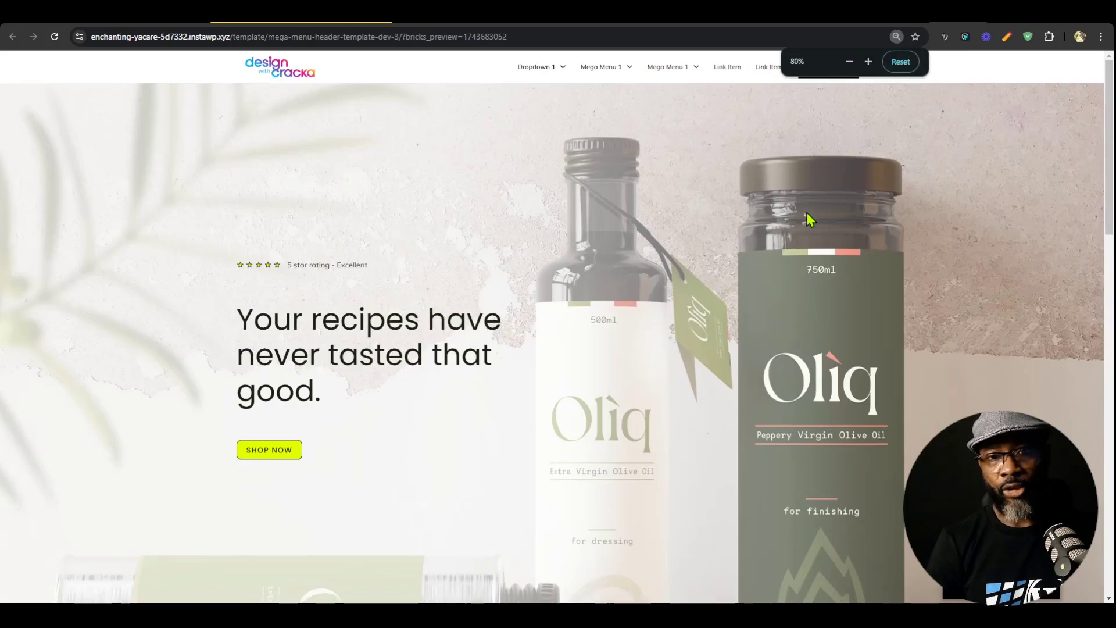
Check the second Mega Menu 1 dropdown's alignment on the front end at several browser zoom levels, reset the zoom, and return to the builder
mouse_move(647, 66)
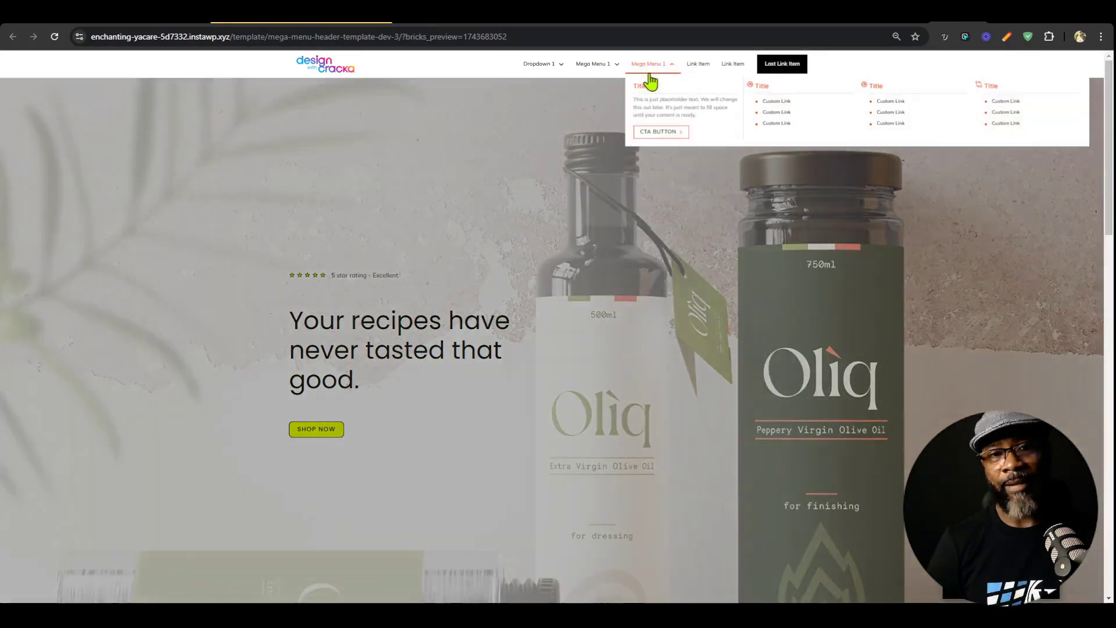
key(ctrl+plus)
key(ctrl+plus)
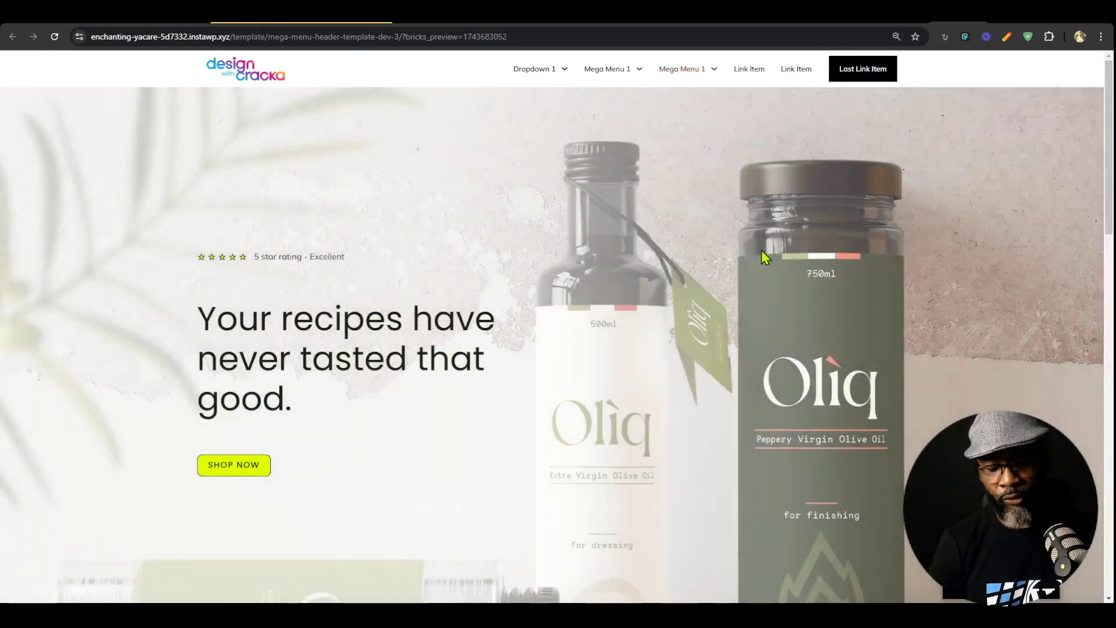
key(ctrl+minus)
key(ctrl+minus)
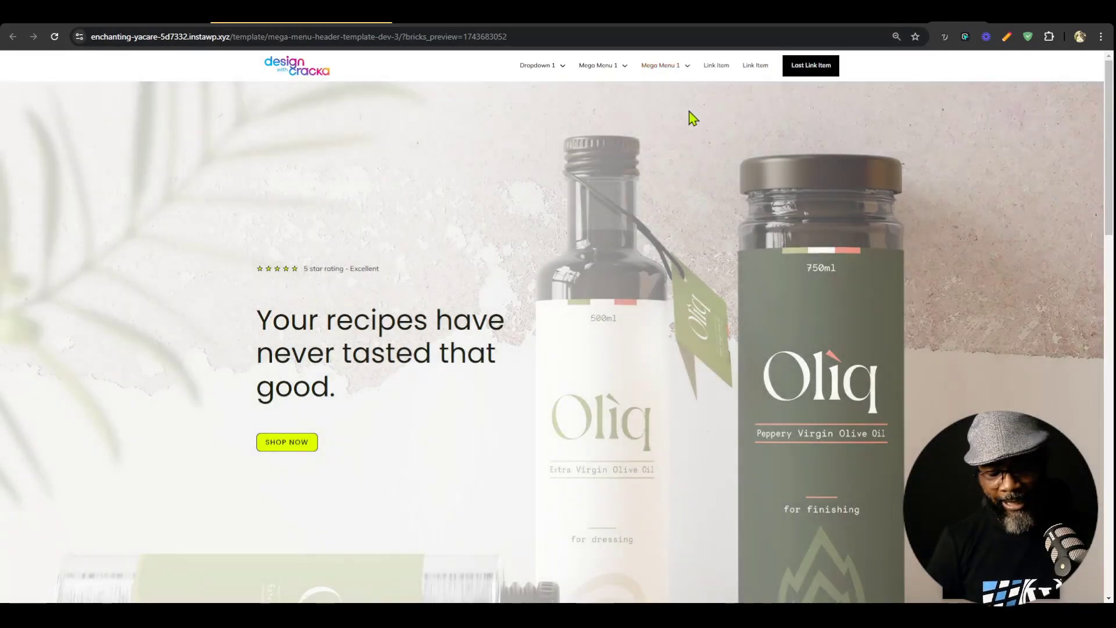
key(ctrl+0)
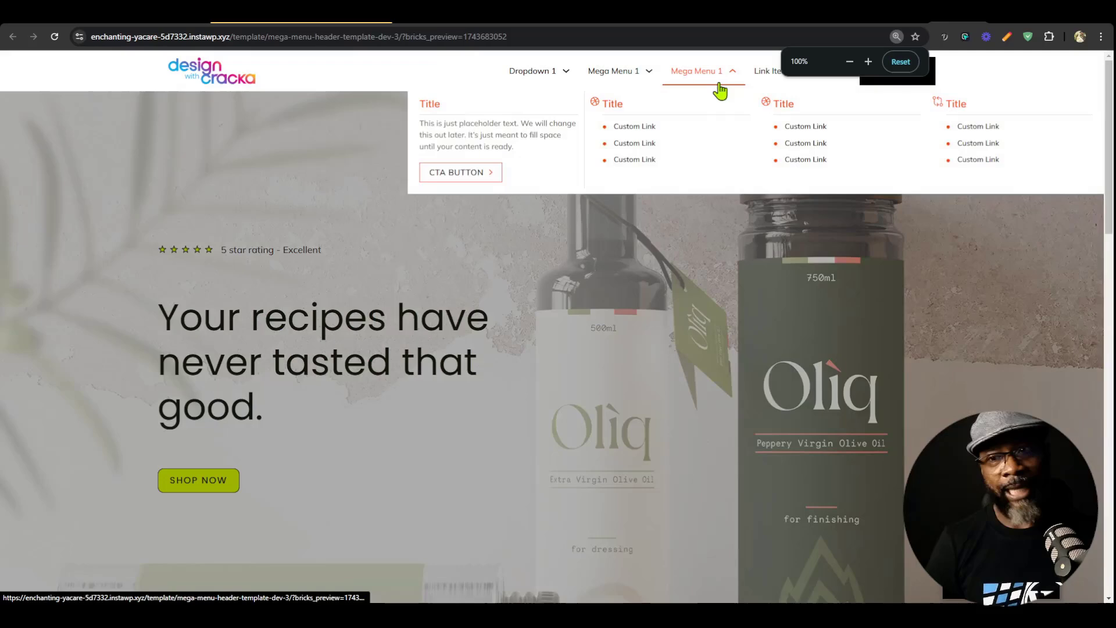
mouse_move(640, 87)
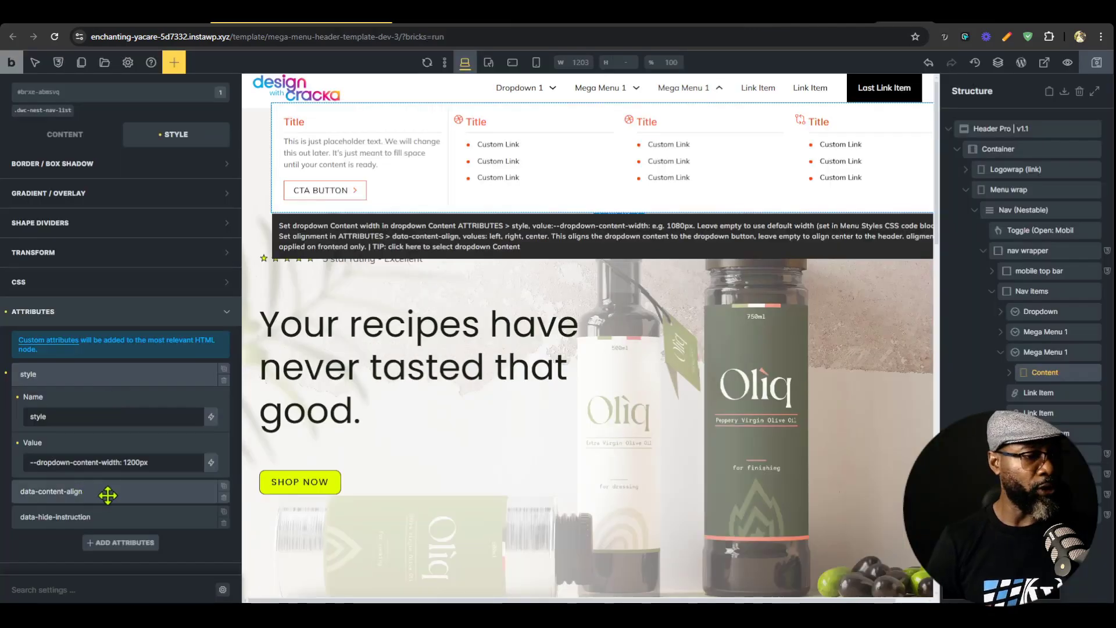
drag(107, 493, 107, 401)
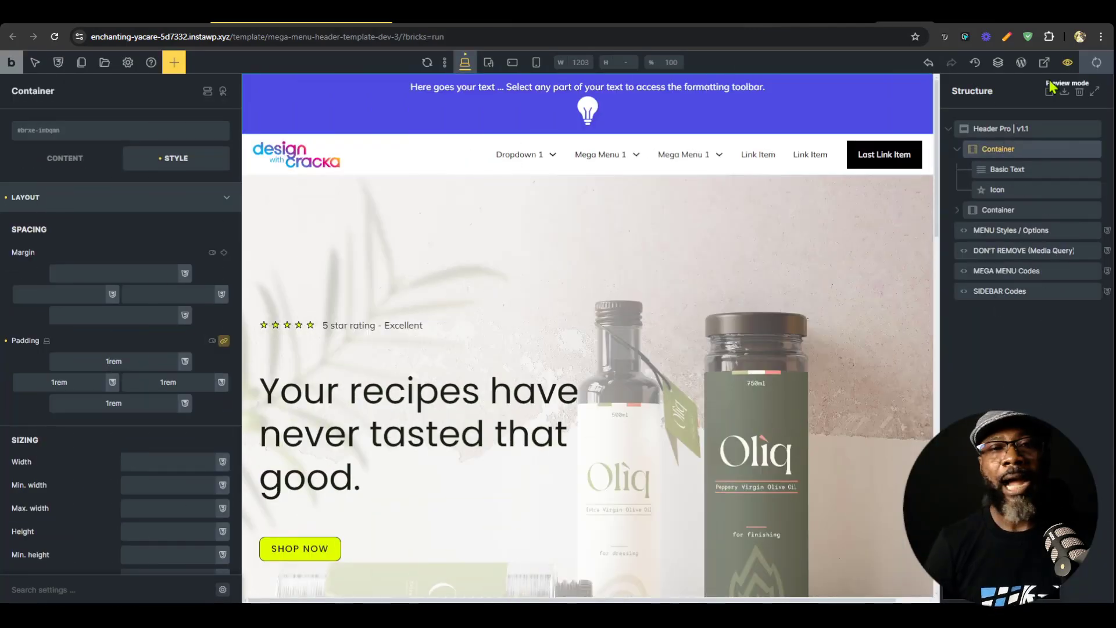
Show the front-end page in the iPhone SE device view and open its mobile menu
click(1067, 62)
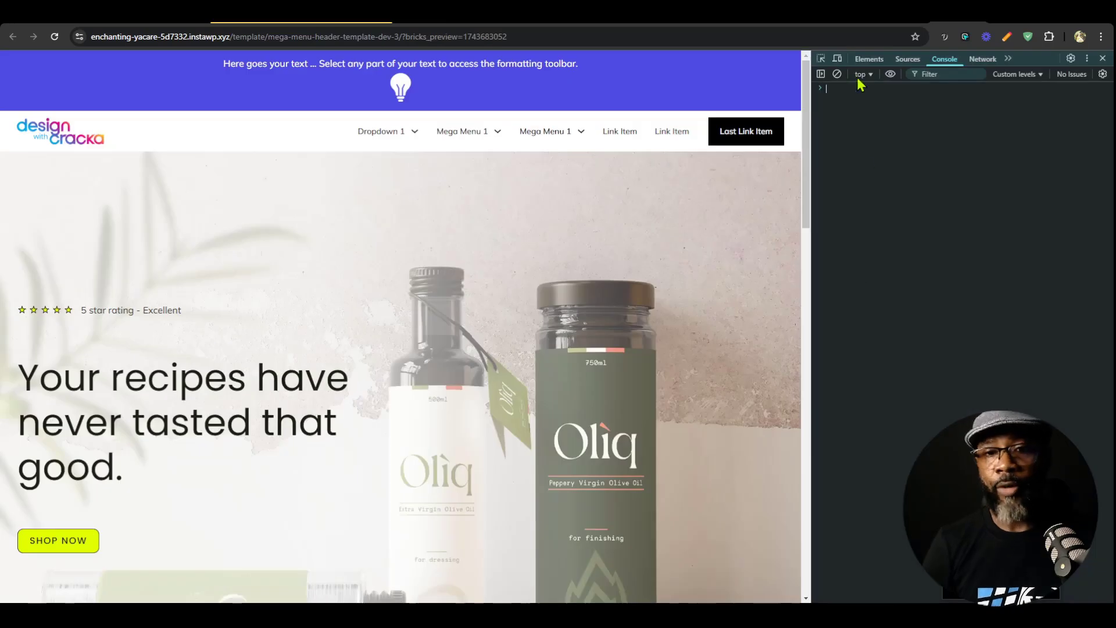
click(837, 58)
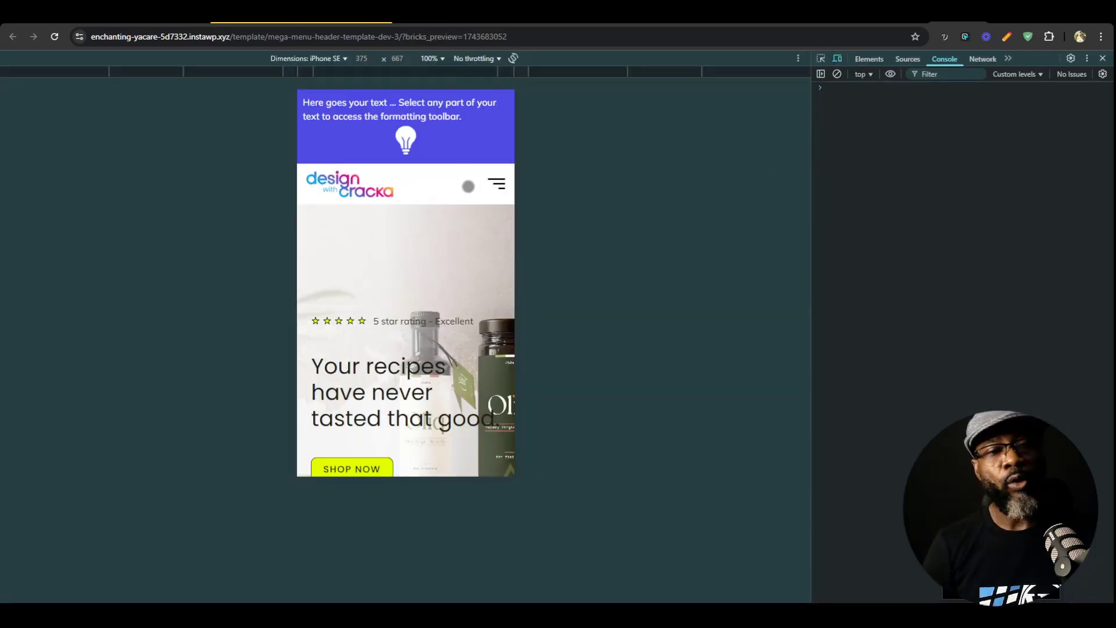
click(495, 184)
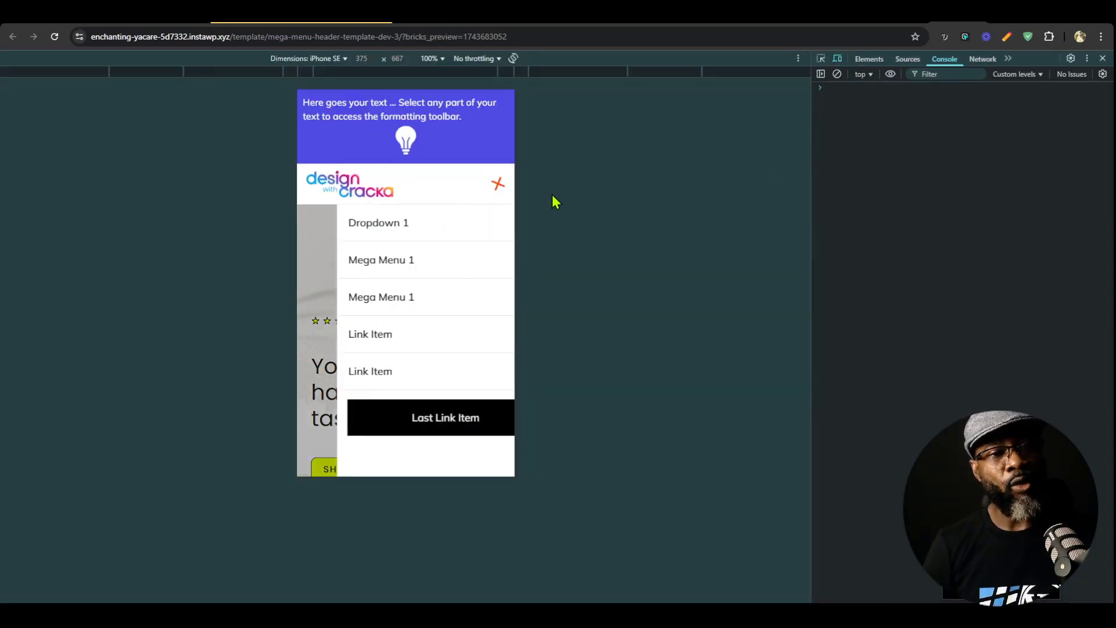
Browse the Dropdown 1 and first Mega Menu 1 submenus in the mobile menu, going back each time, and close the menu
click(466, 219)
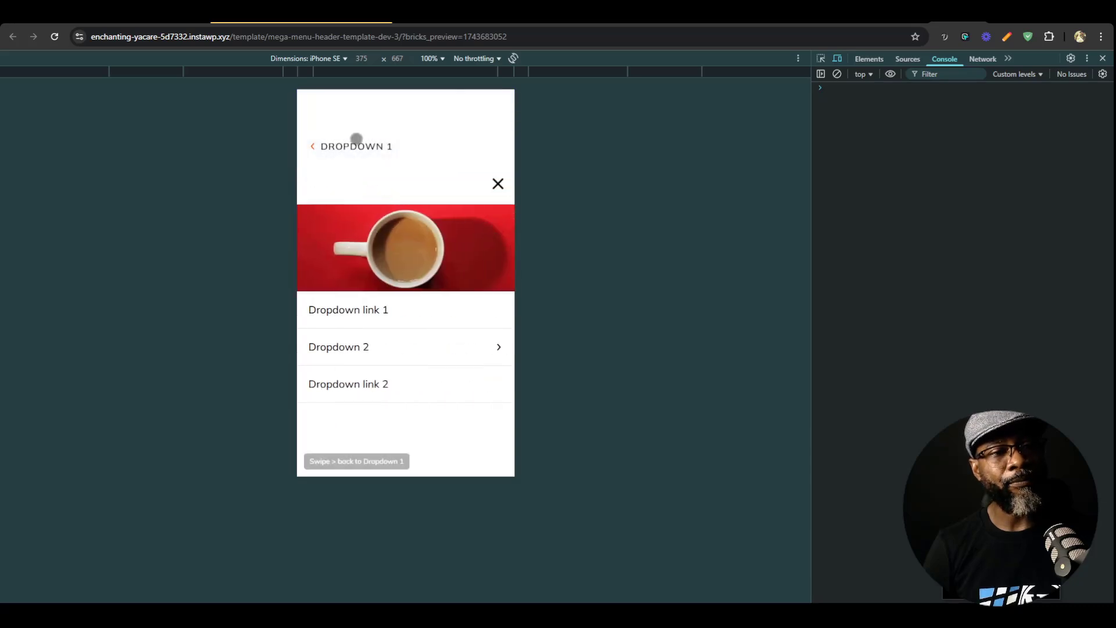
click(349, 147)
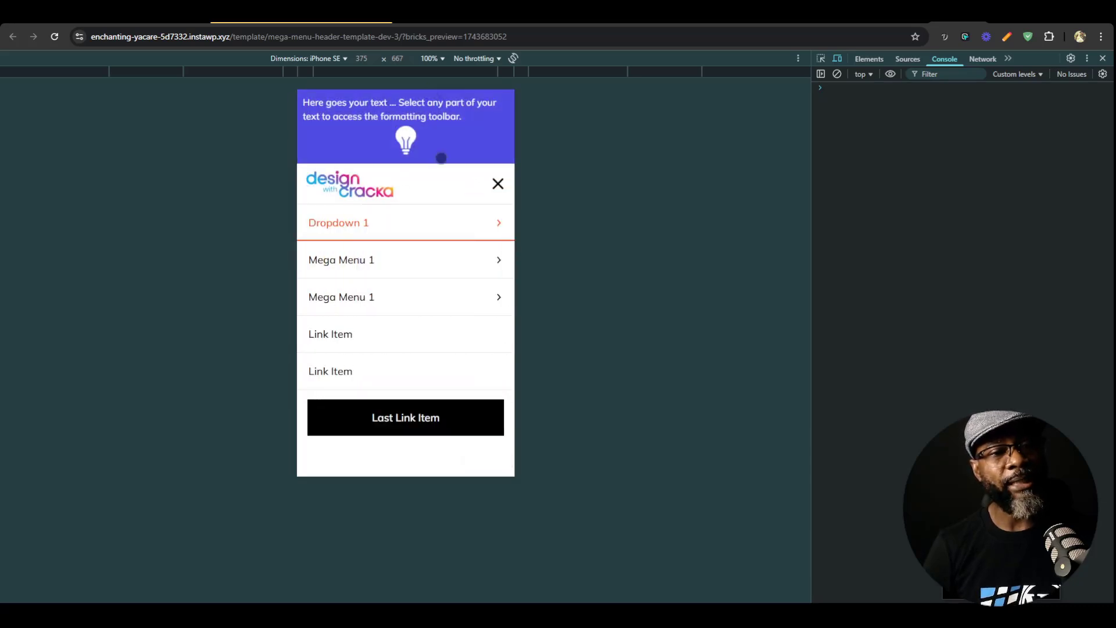
click(494, 260)
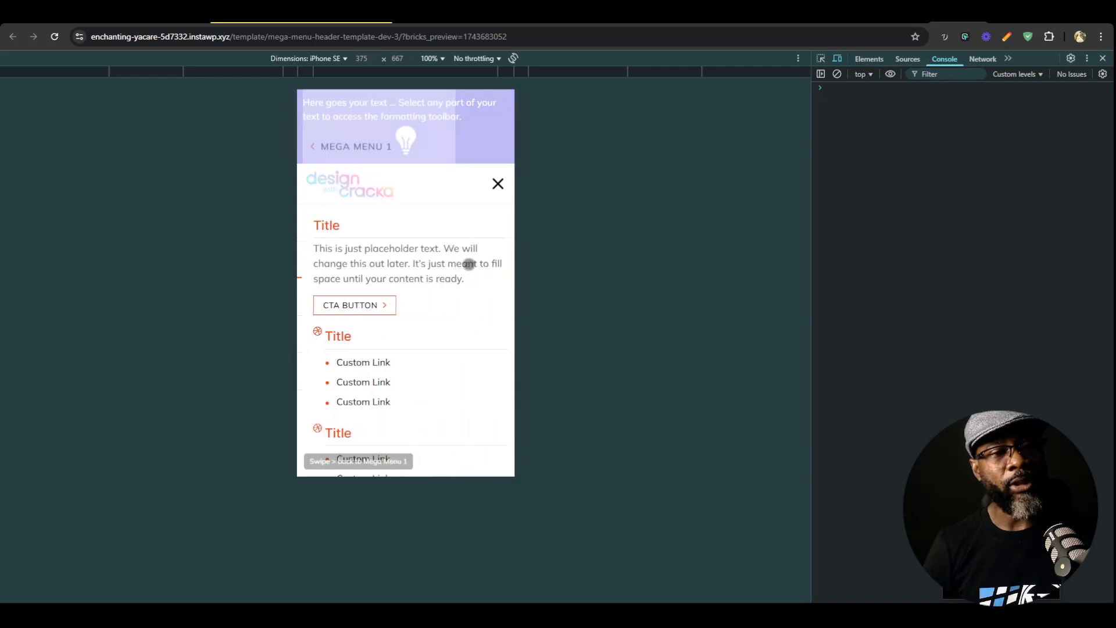
click(460, 128)
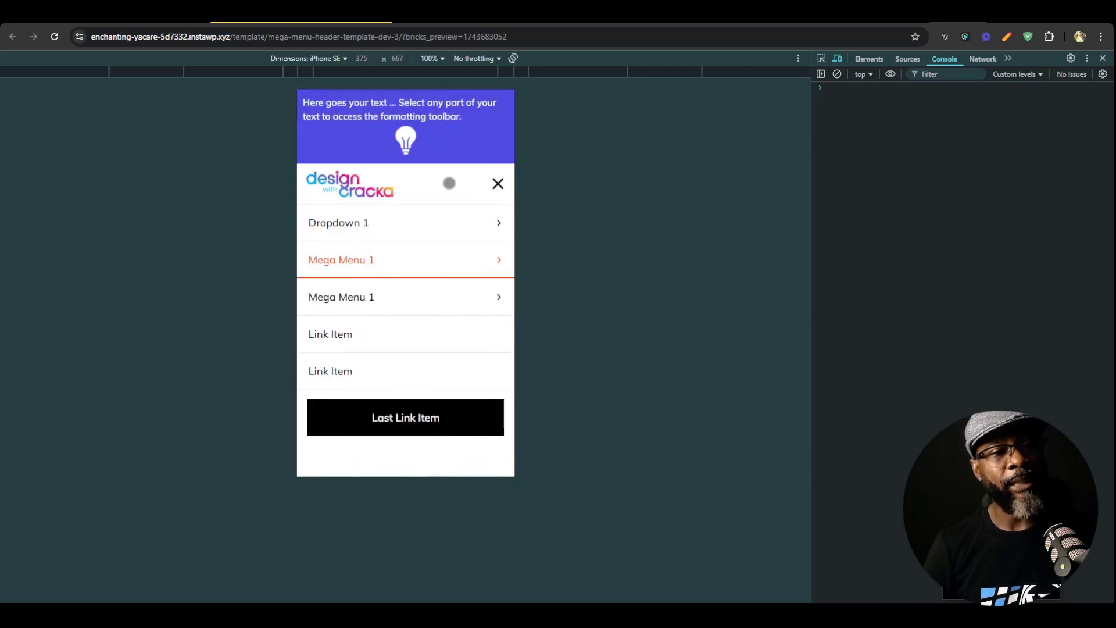
click(499, 183)
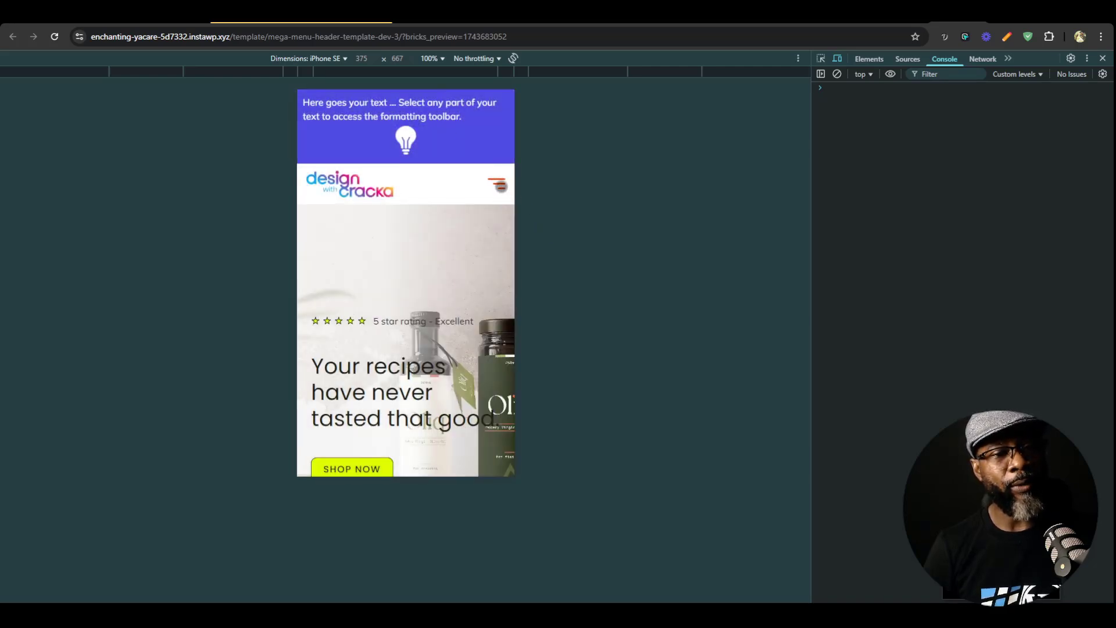
Test the mobile menu's open and close toggle beneath the top bar, and view the Dropdown 1 submenu once more
click(498, 184)
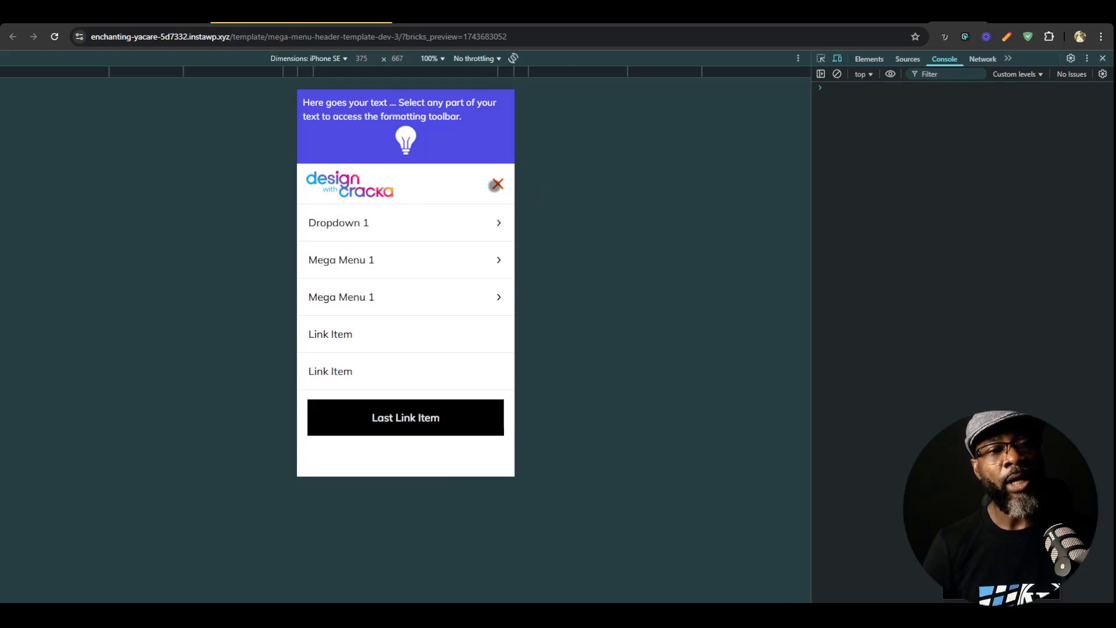
click(496, 184)
click(498, 185)
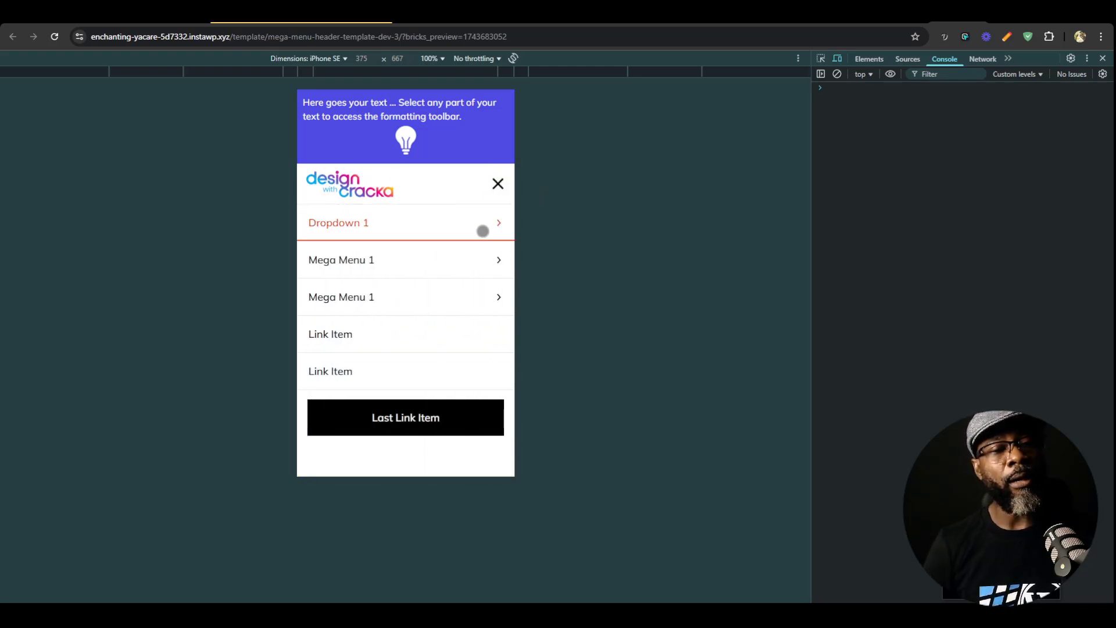
click(483, 231)
click(393, 140)
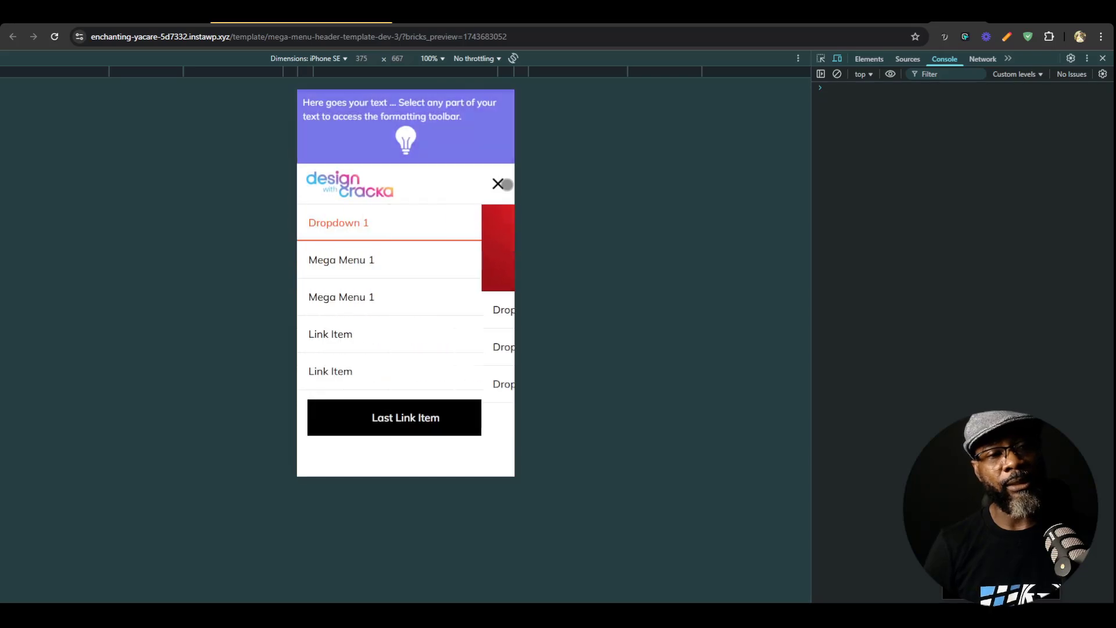
click(498, 184)
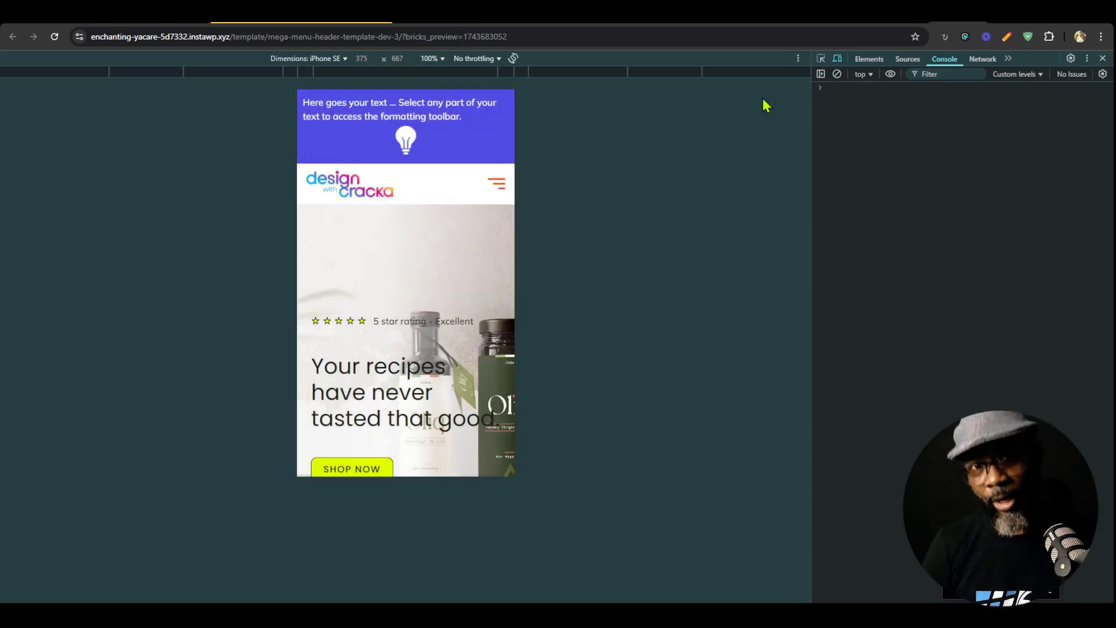
Set the data-has-multi-row attribute of the Header Pro | v1.1 element to true in the builder and save the template
click(904, 16)
click(980, 128)
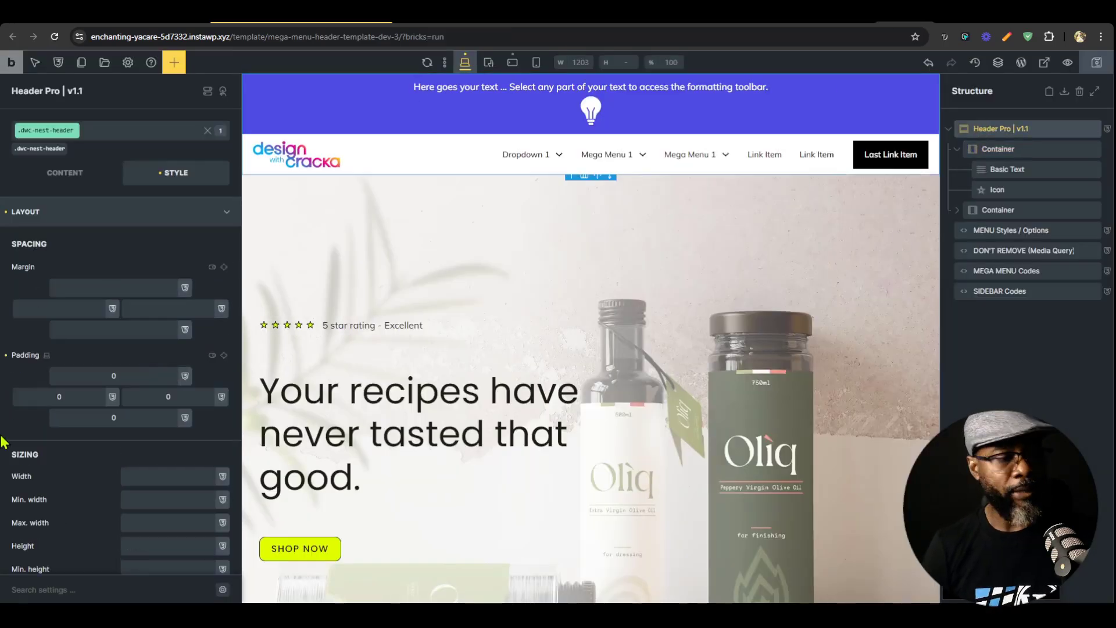
click(64, 173)
scroll(51, 458, down, 1)
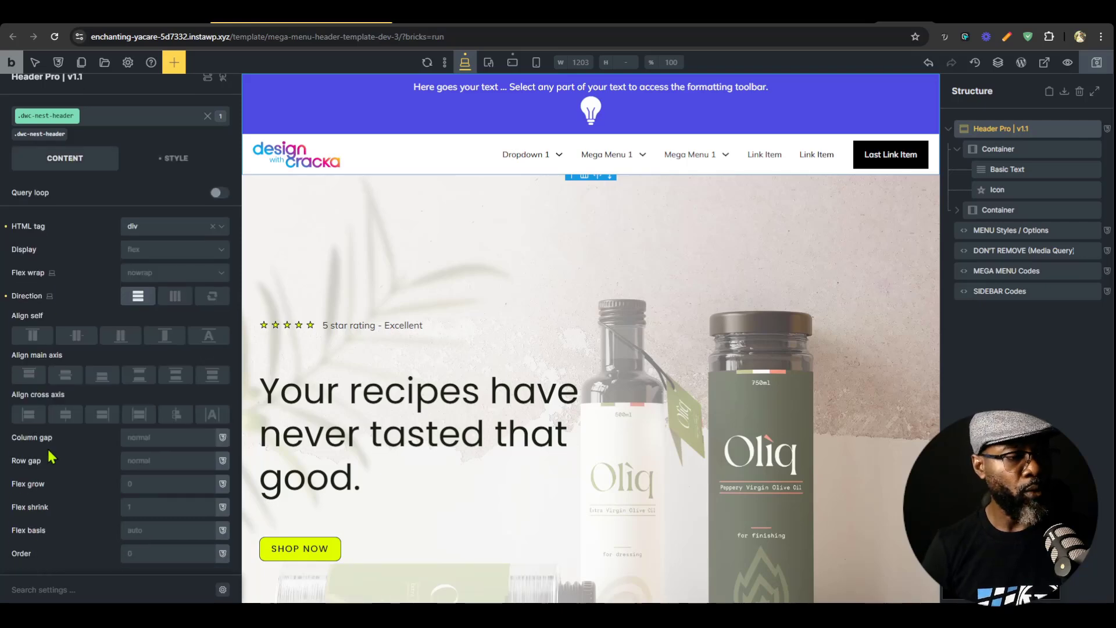
click(168, 160)
scroll(65, 447, down, 10)
click(75, 460)
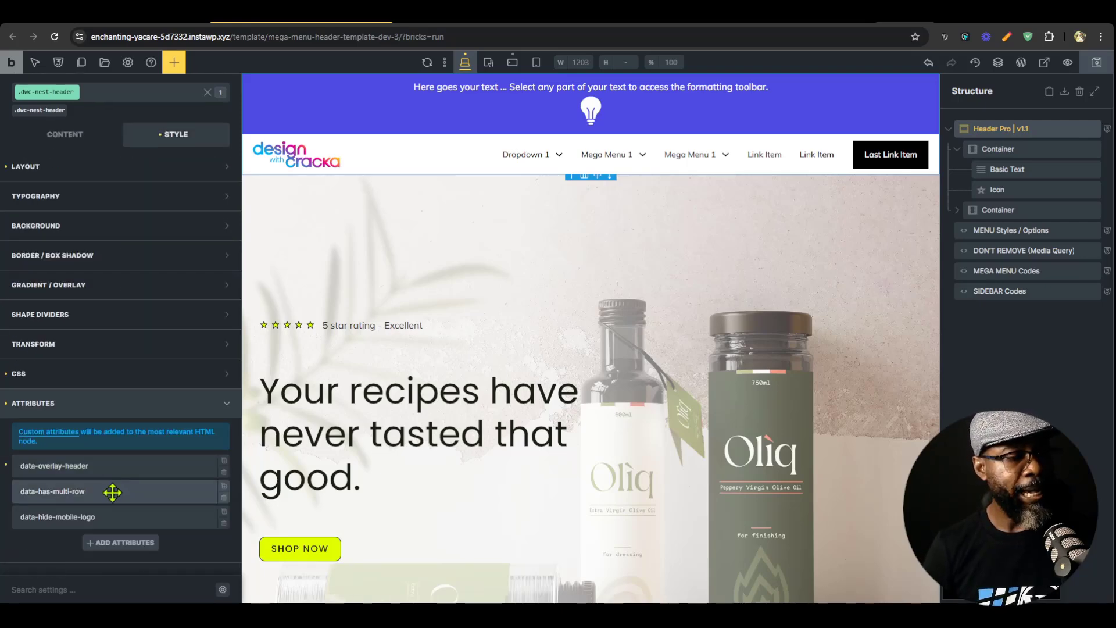
click(77, 492)
click(75, 578)
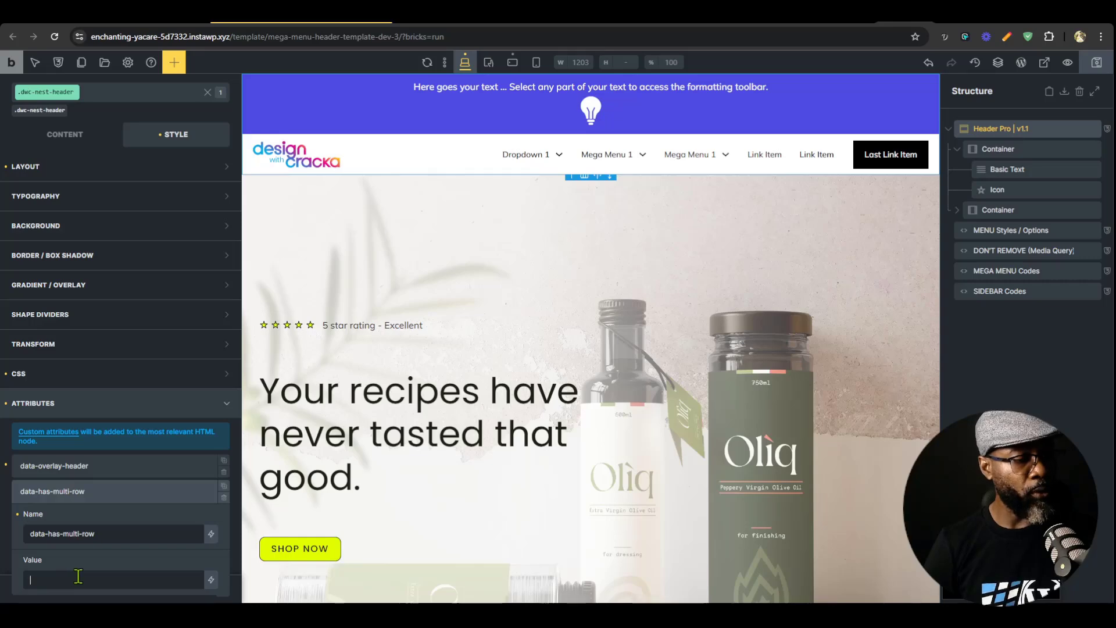
click(1097, 62)
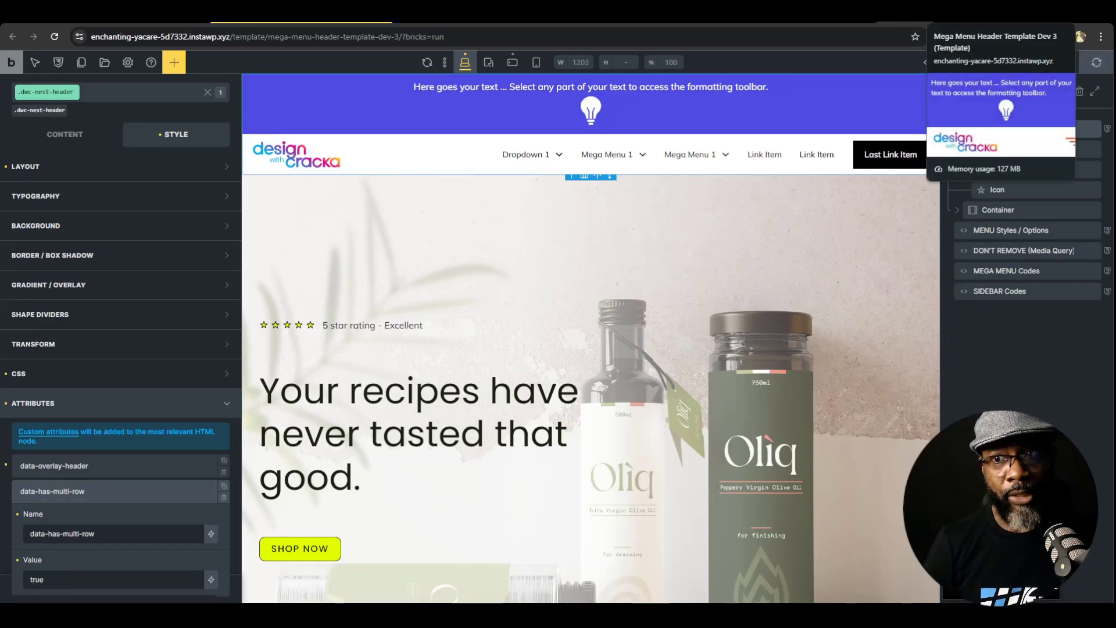
Check on the front end how the multi-row header's mobile menu, its logo and the Dropdown 1 submenu behave when opened and closed
click(957, 13)
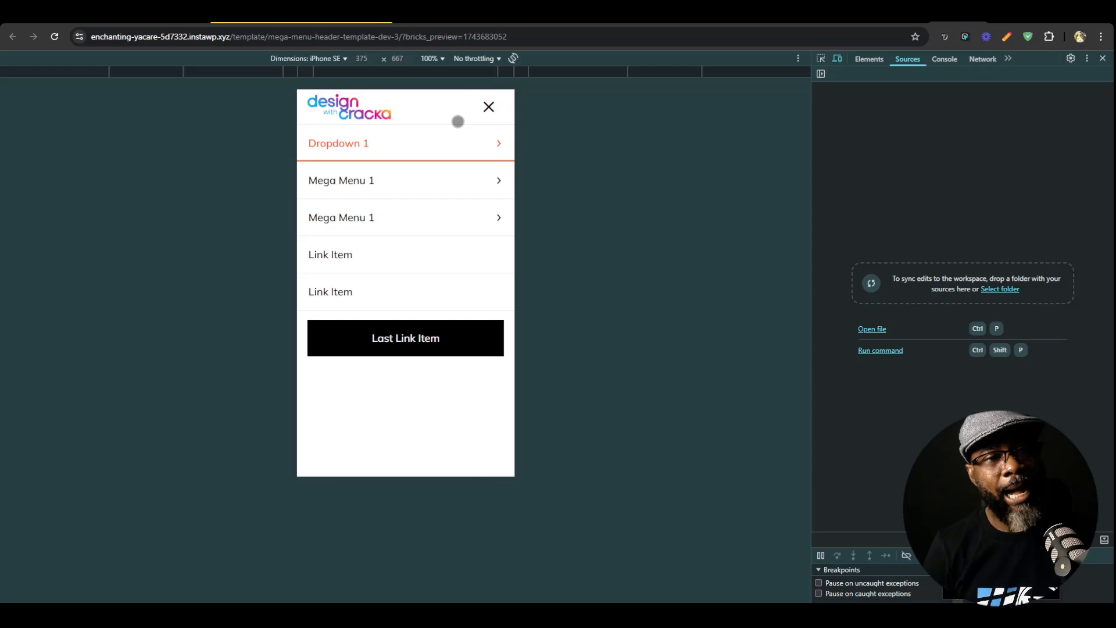
click(489, 107)
click(499, 181)
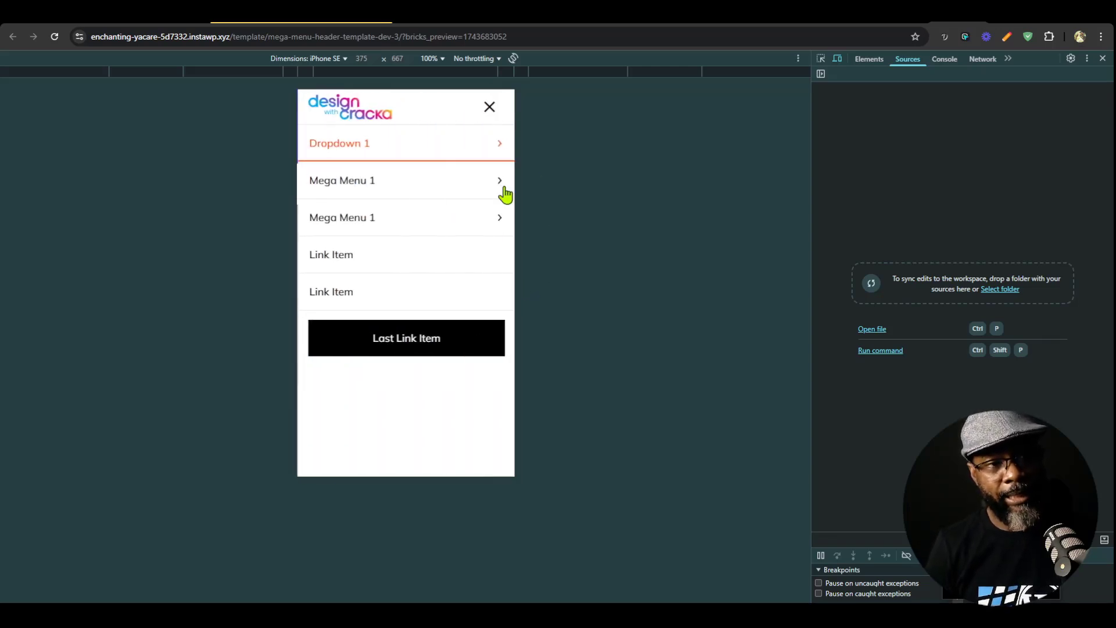
click(486, 149)
drag(360, 107, 501, 115)
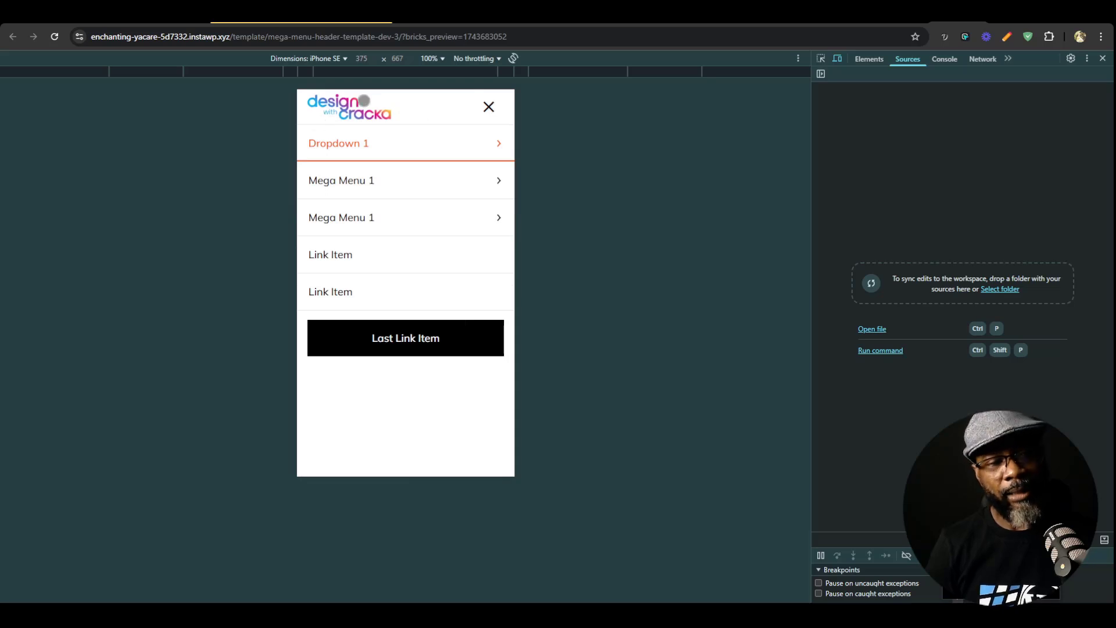
click(489, 106)
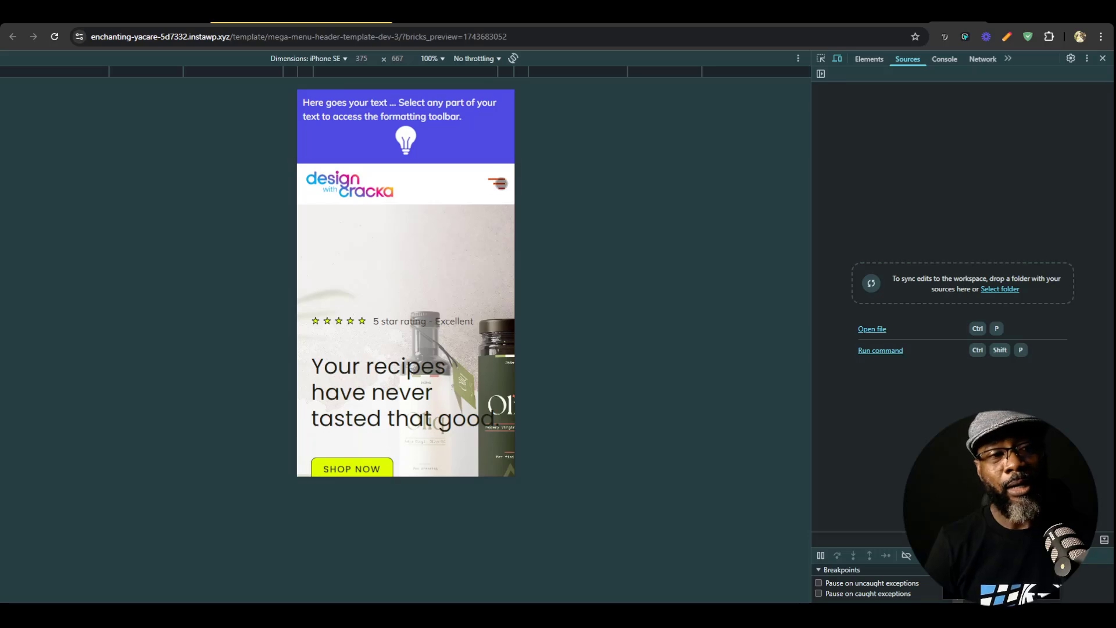
click(497, 184)
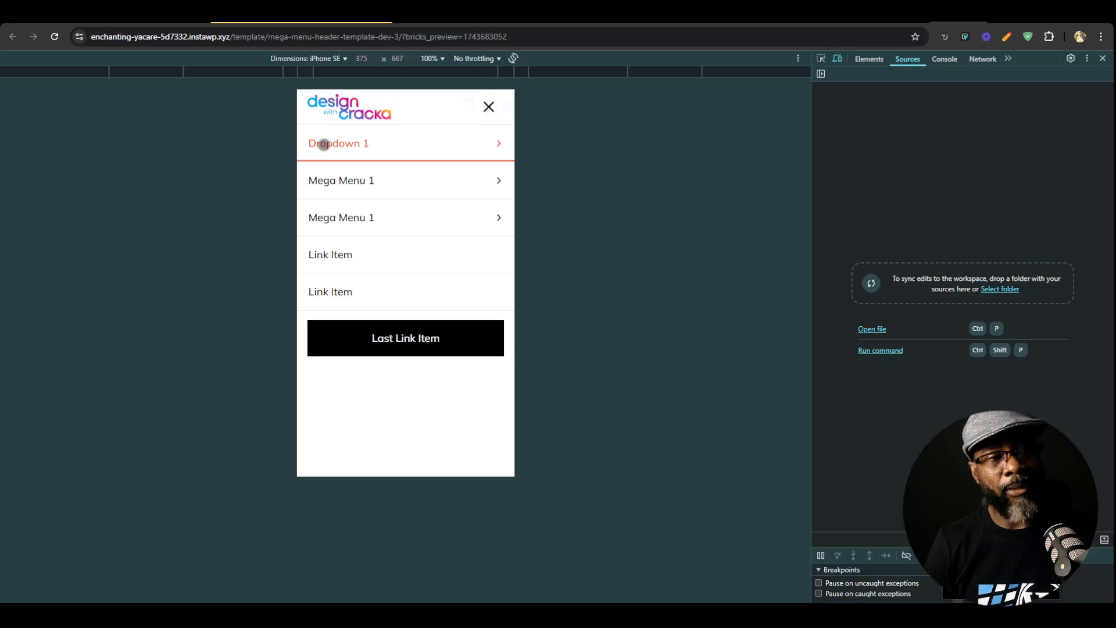
click(323, 145)
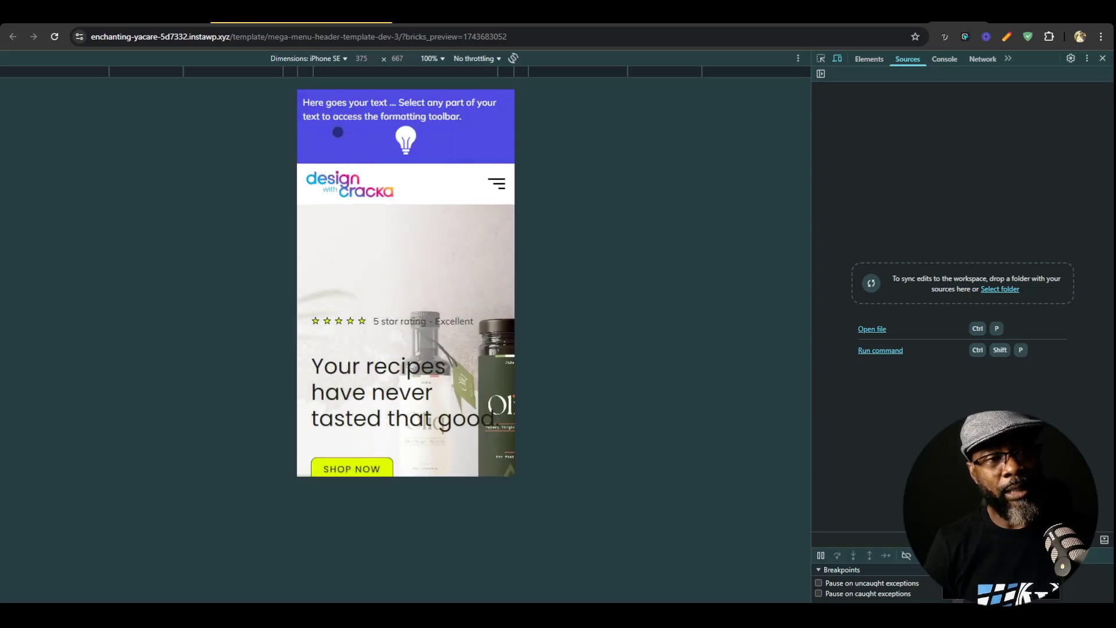
click(511, 188)
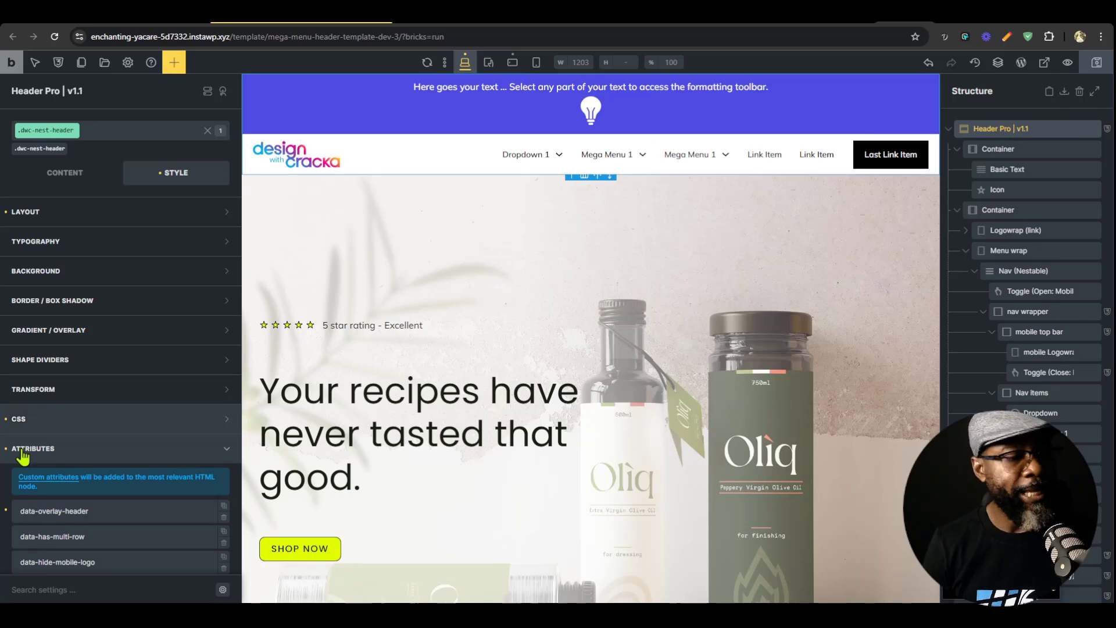
Set the header's data-hide-mobile-logo attribute to true and save the template
click(82, 516)
scroll(96, 558, down, 2)
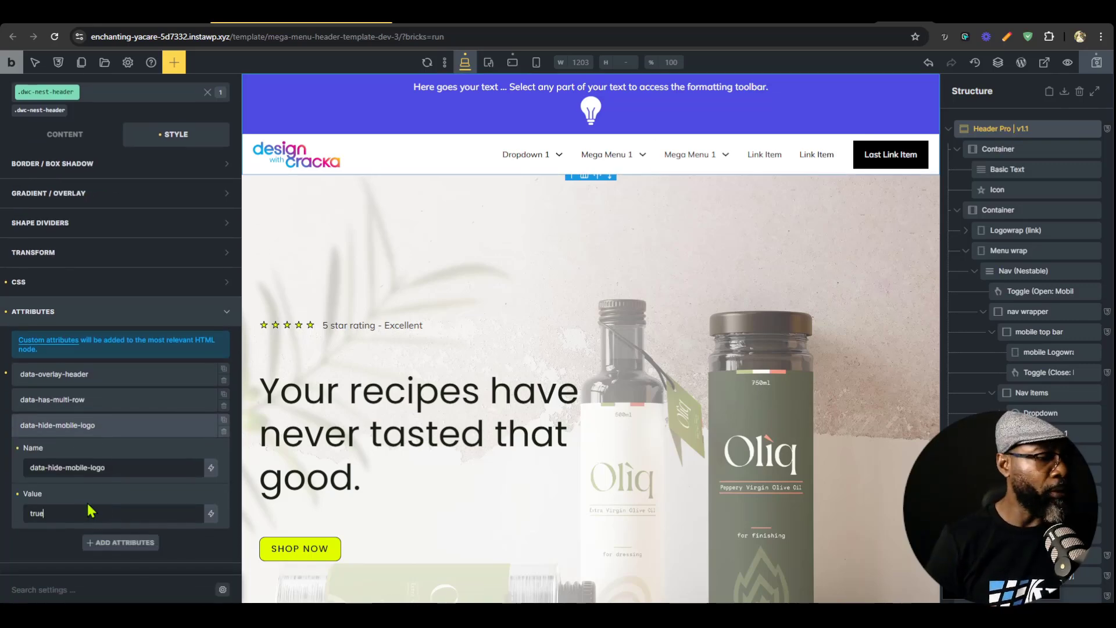
click(1097, 62)
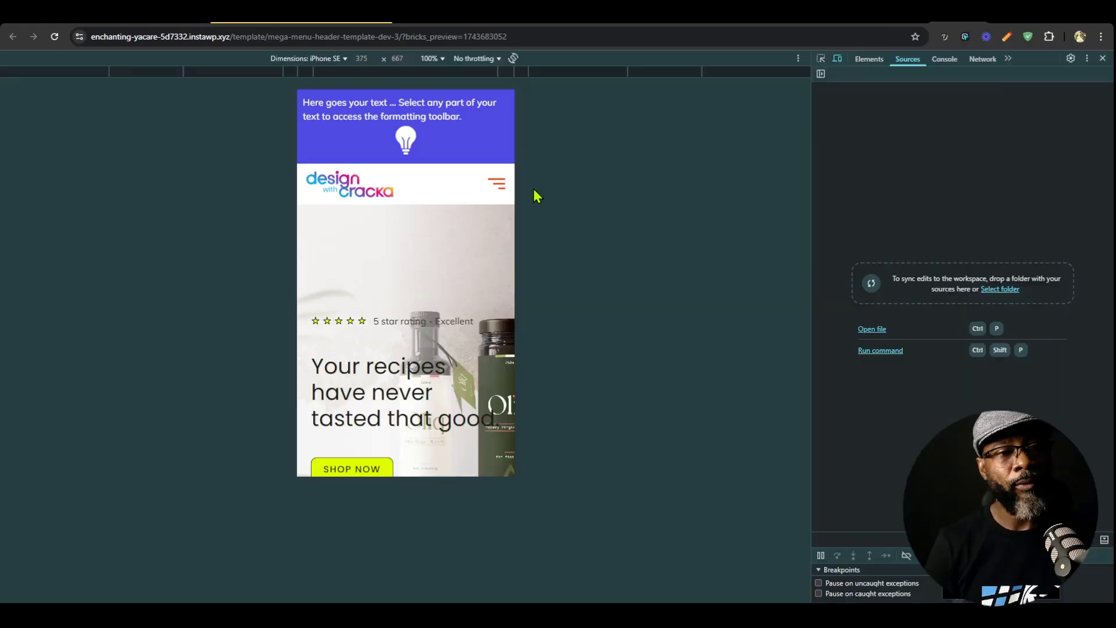
Check the mobile menu's top area without its logo on the front end, going through Dropdown 1 and Dropdown 2, and close the menu
click(496, 182)
click(312, 153)
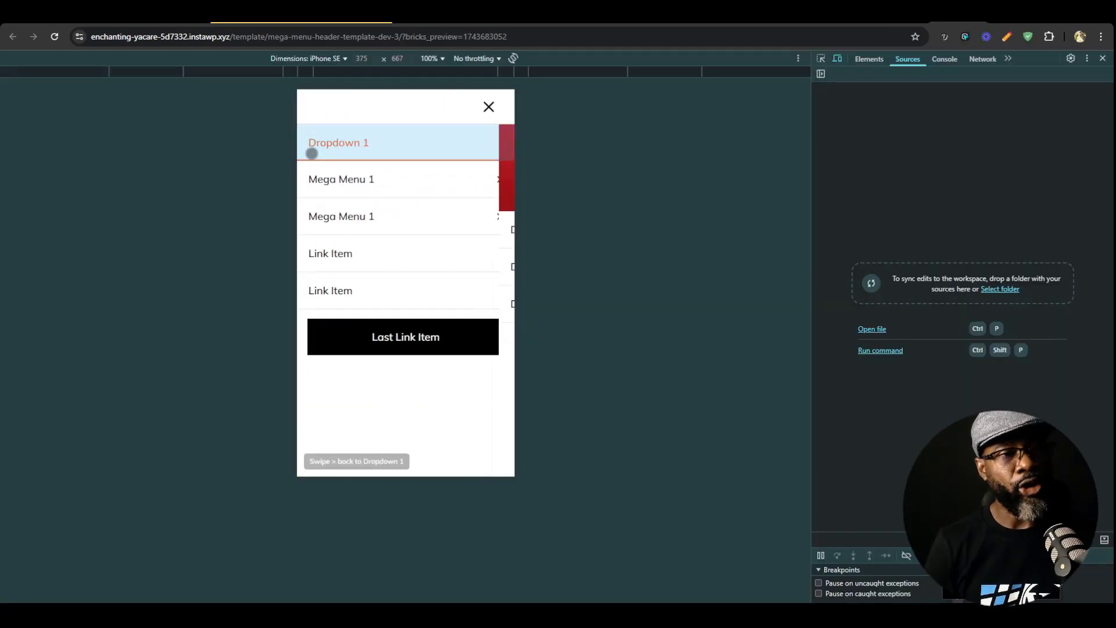
click(504, 267)
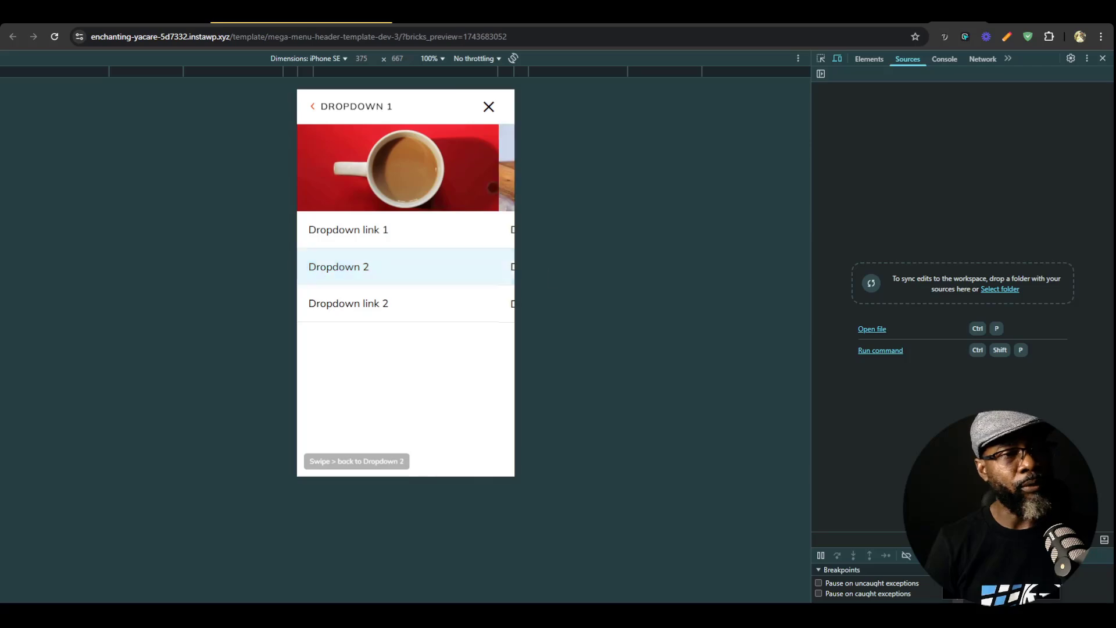
click(493, 112)
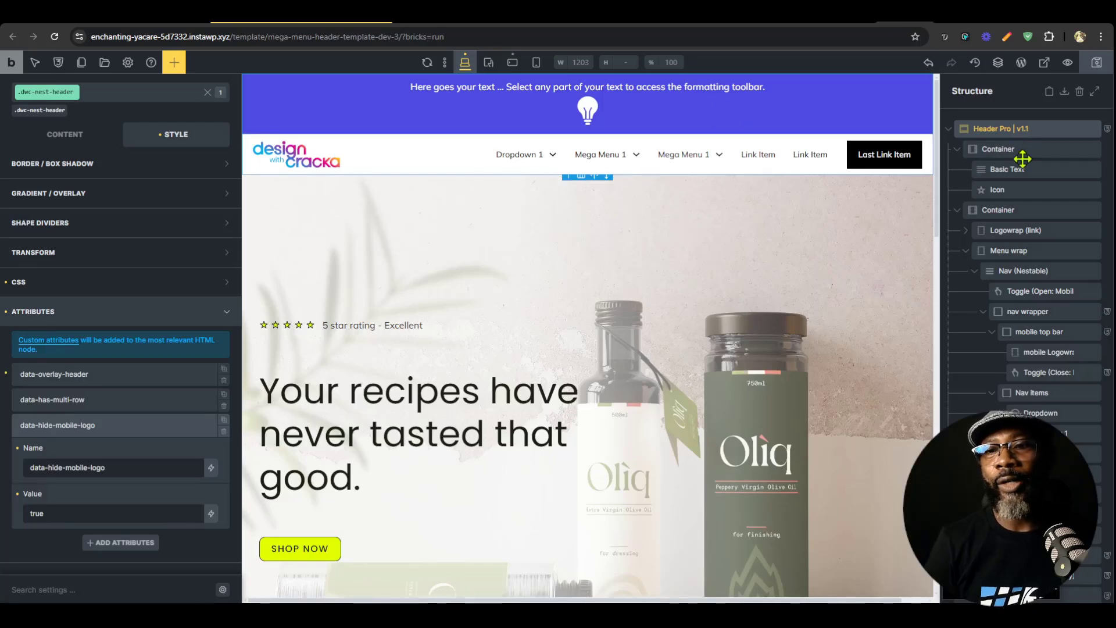
Delete the top container holding the text and icon from the Header Pro | v1.1 element
click(956, 150)
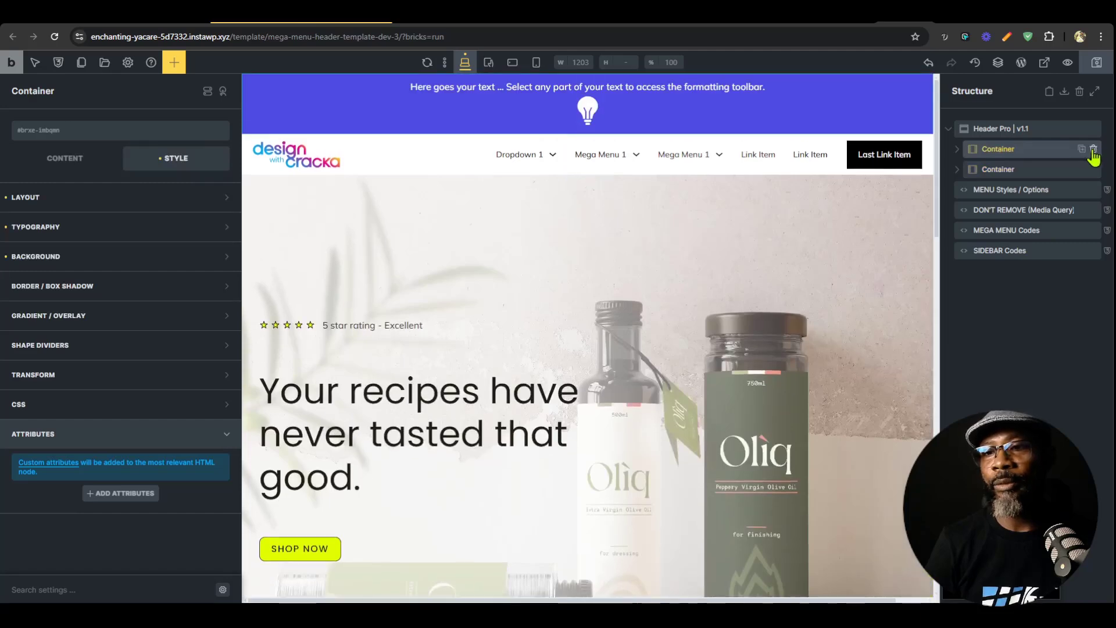
click(1093, 149)
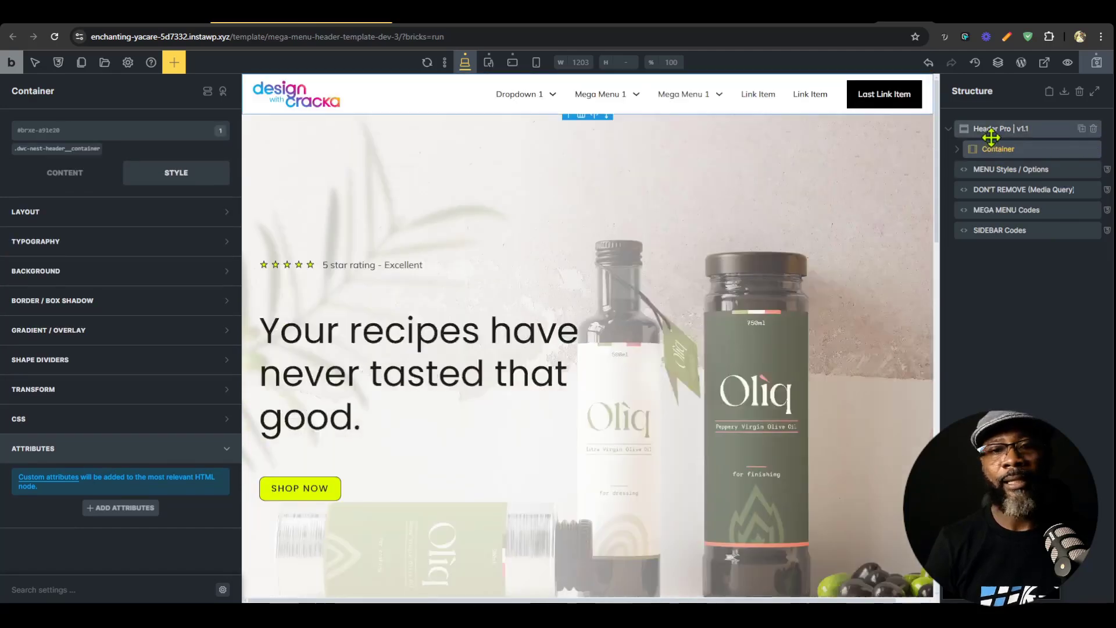
Set the header's data-overlay-header attribute to true, save the template, and check the overlay header on the front end
scroll(43, 511, down, 1)
click(93, 490)
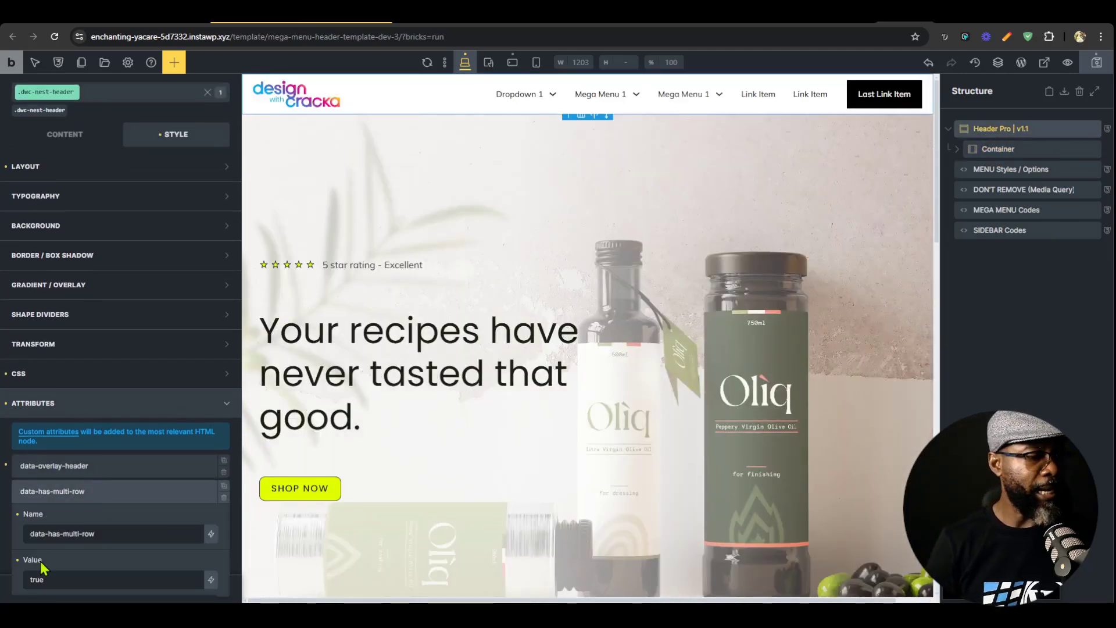
click(81, 468)
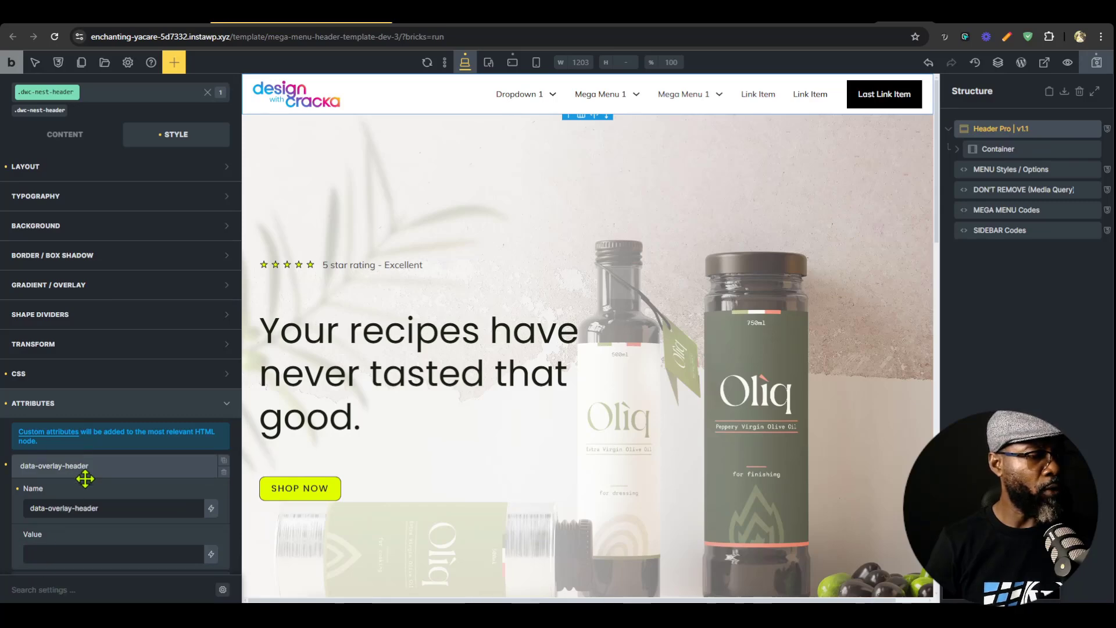
click(64, 554)
text(true)
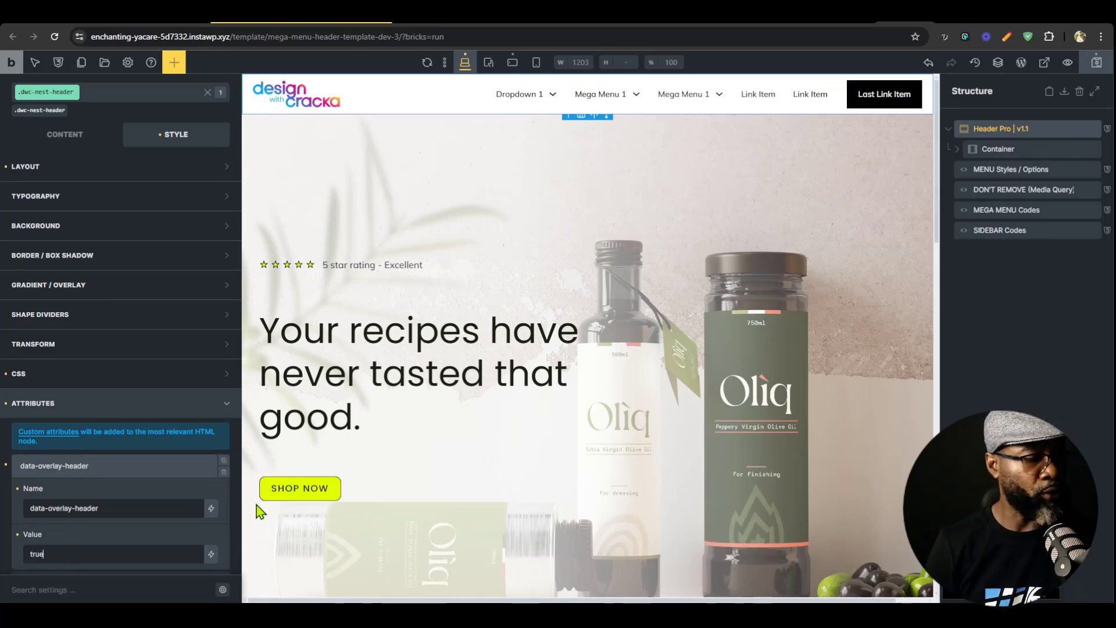
click(956, 17)
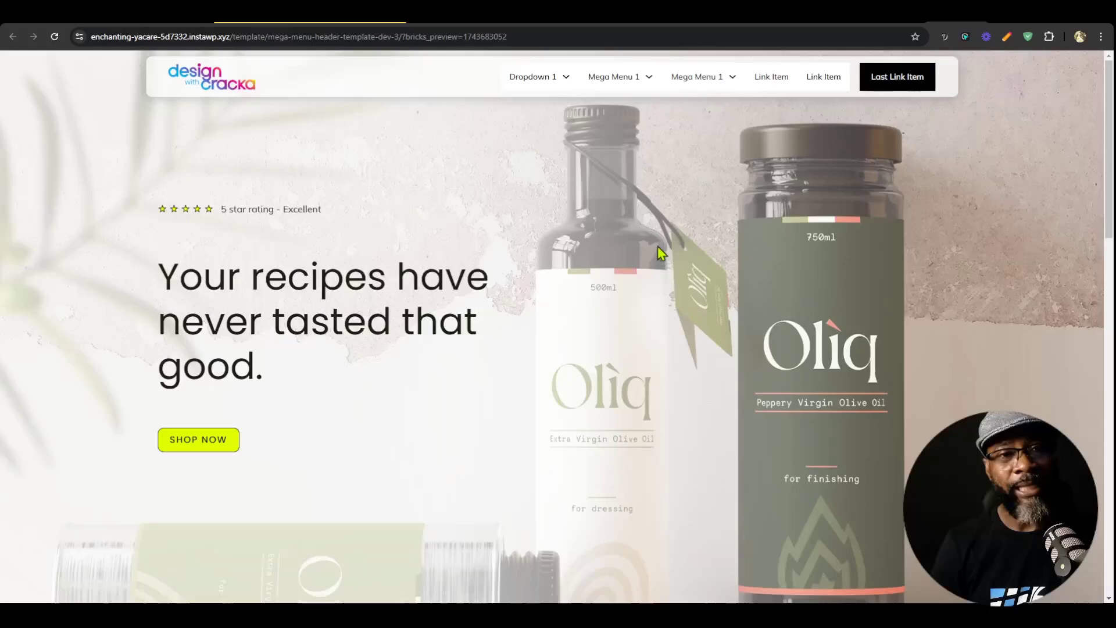
mouse_move(542, 87)
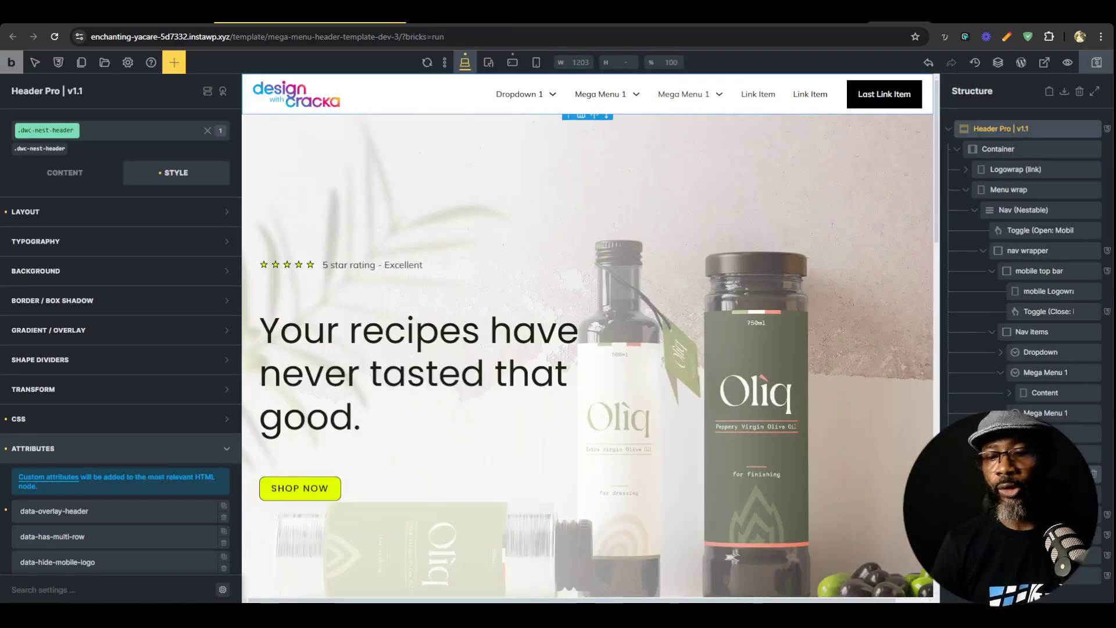
In the MENU Styles / Options CSS, set --overlay-header-bg to rgb(255 255 255 / 0%) and check the header on the front end
click(1081, 514)
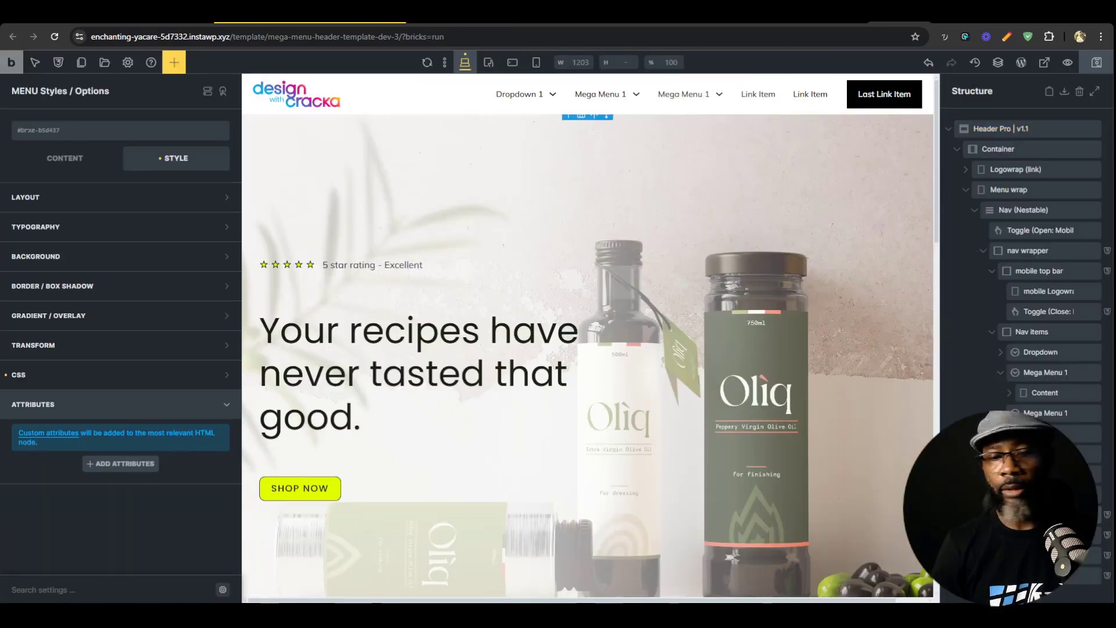
click(93, 165)
scroll(216, 395, down, 5)
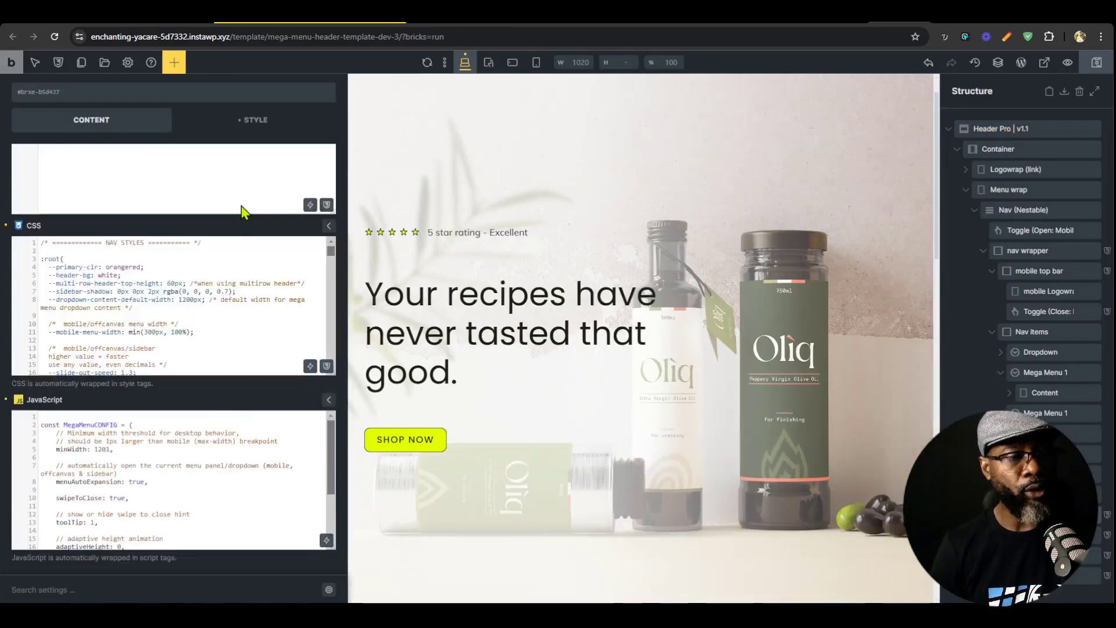
scroll(219, 311, down, 15)
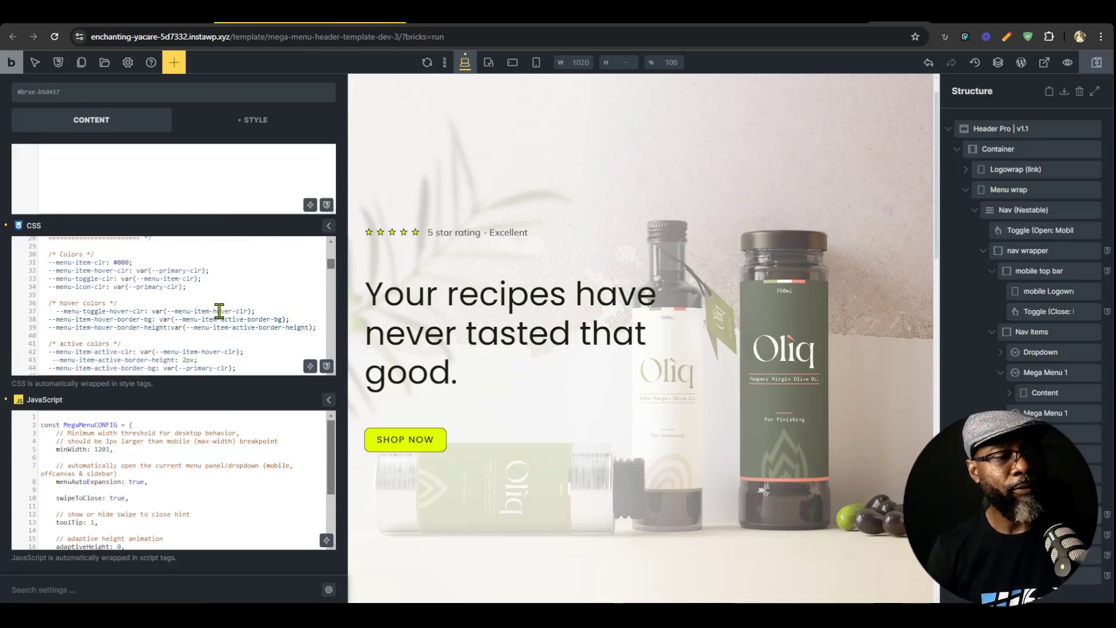
scroll(219, 311, down, 17)
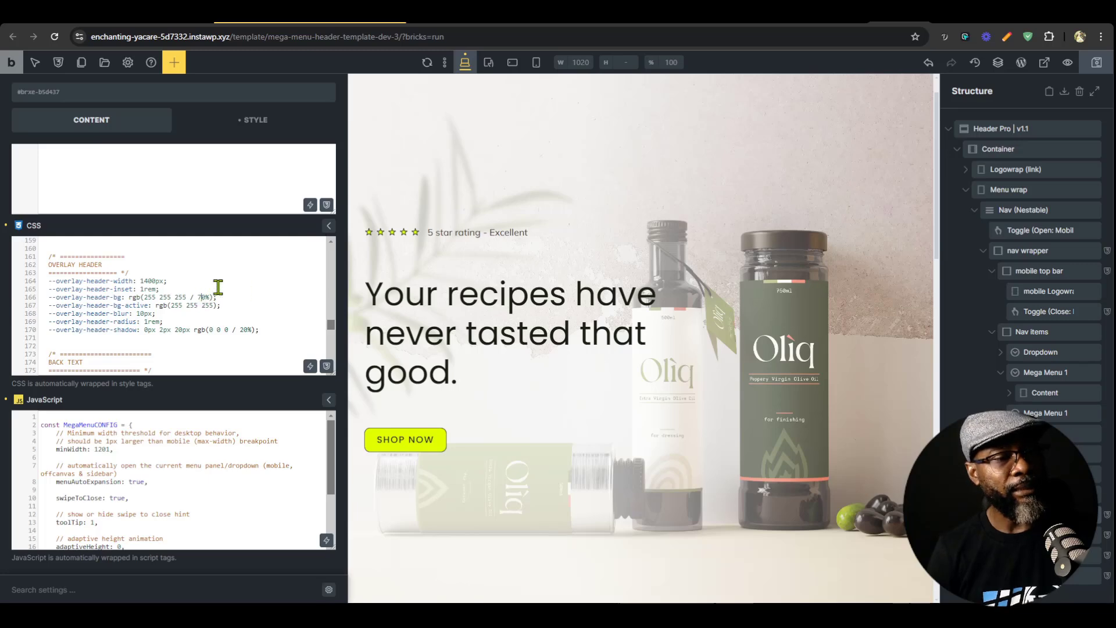
key(BackSpace)
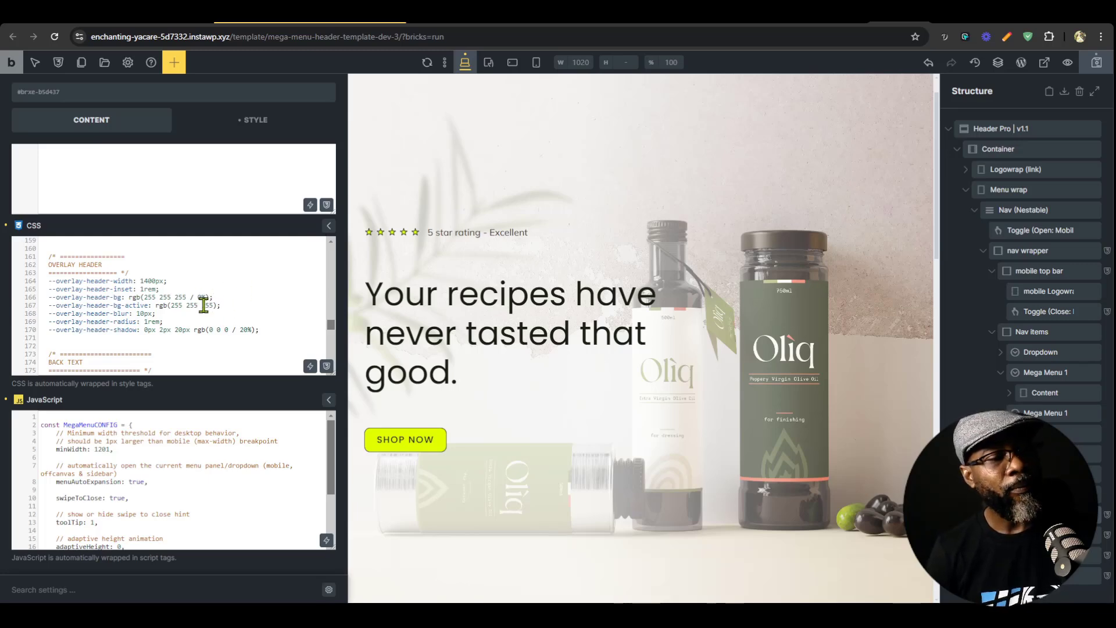
click(1067, 62)
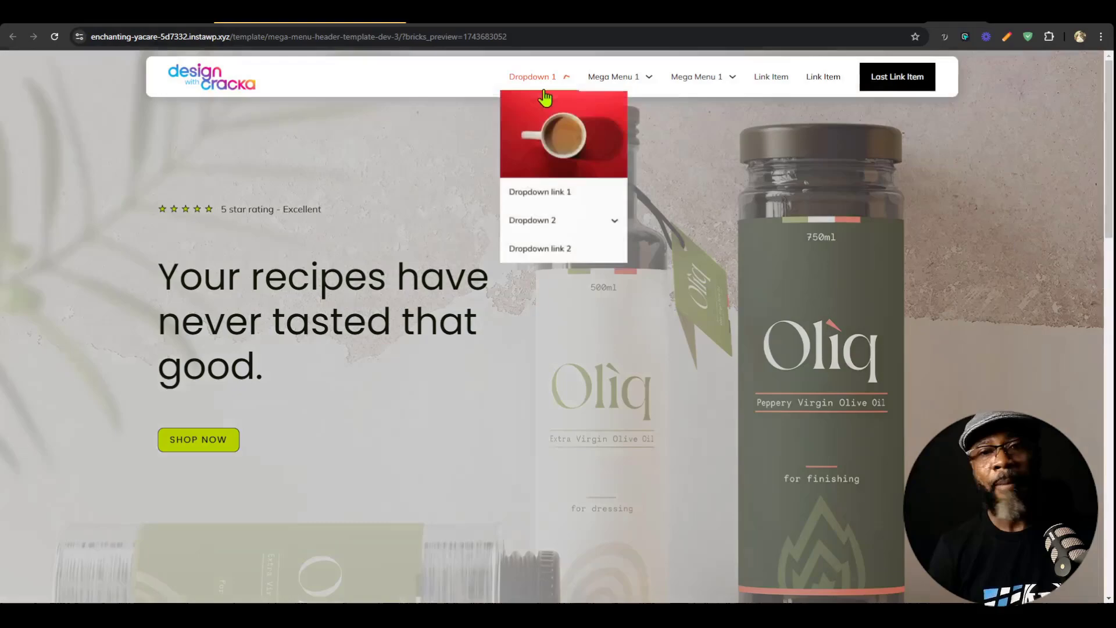
mouse_move(732, 108)
Set --overlay-header-width to 100%, --overlay-header-inset to 0 and the --overlay-header-shadow opacity to 0%, and save the template
click(875, 22)
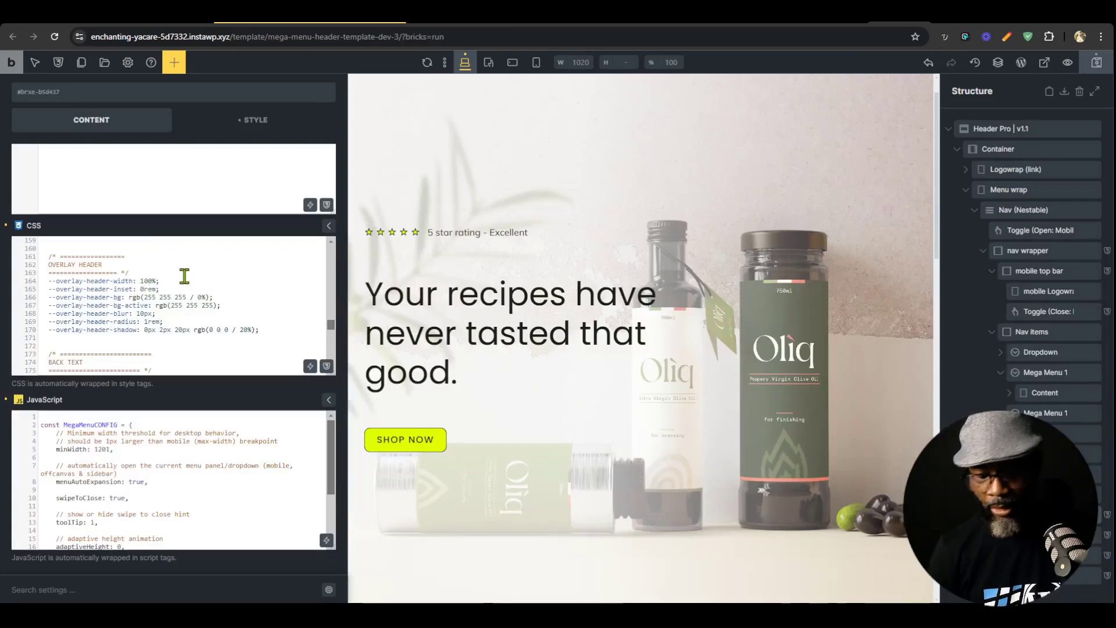
key(BackSpace)
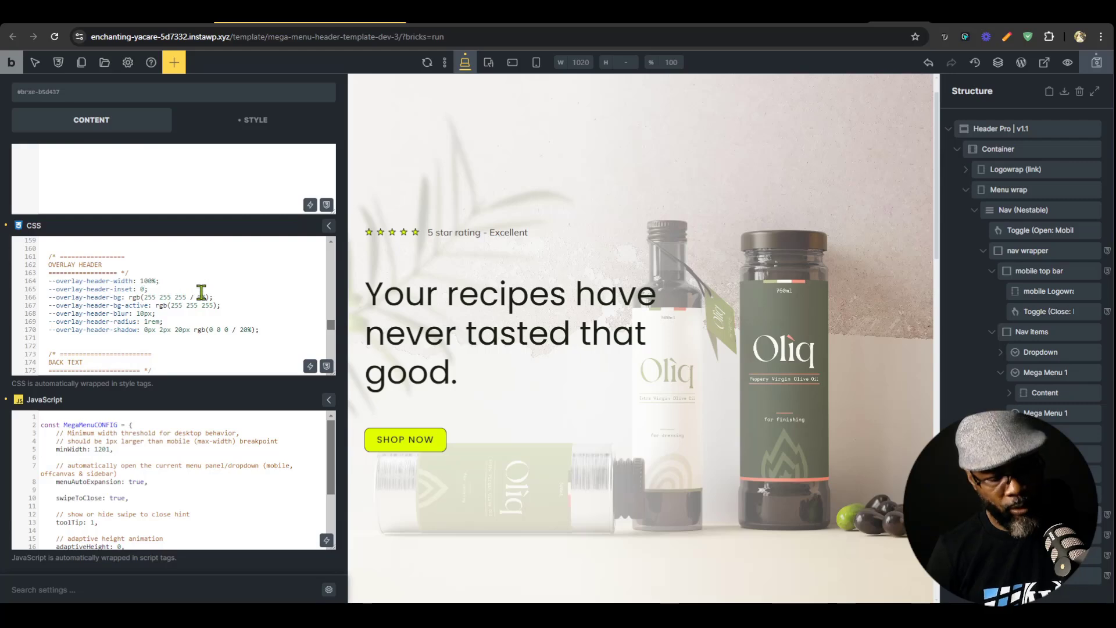
key(ctrl+s)
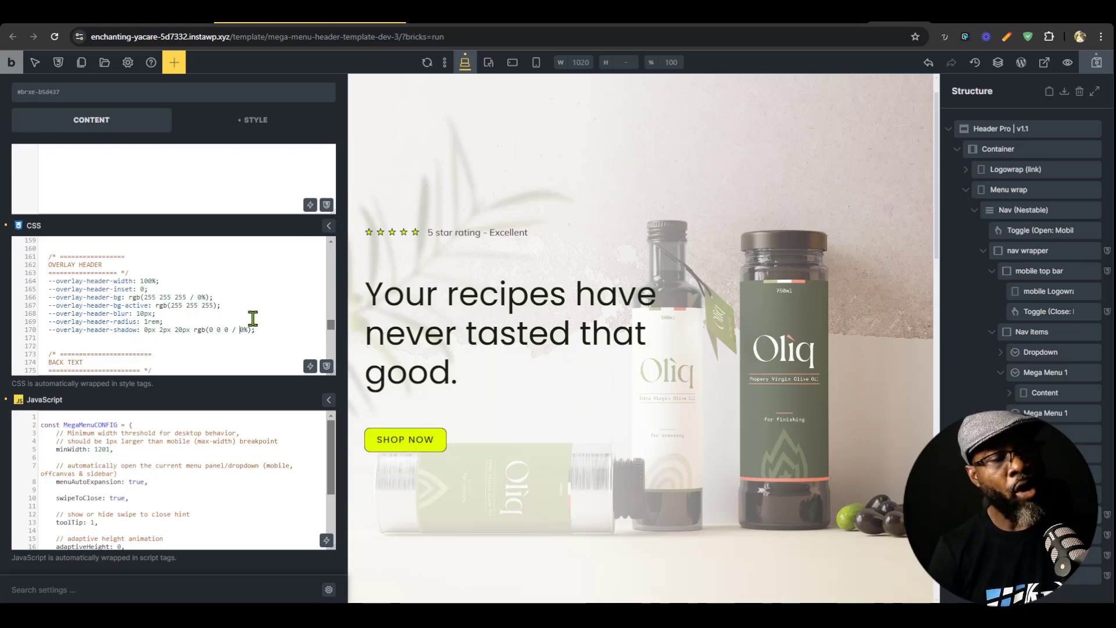
key(ctrl+s)
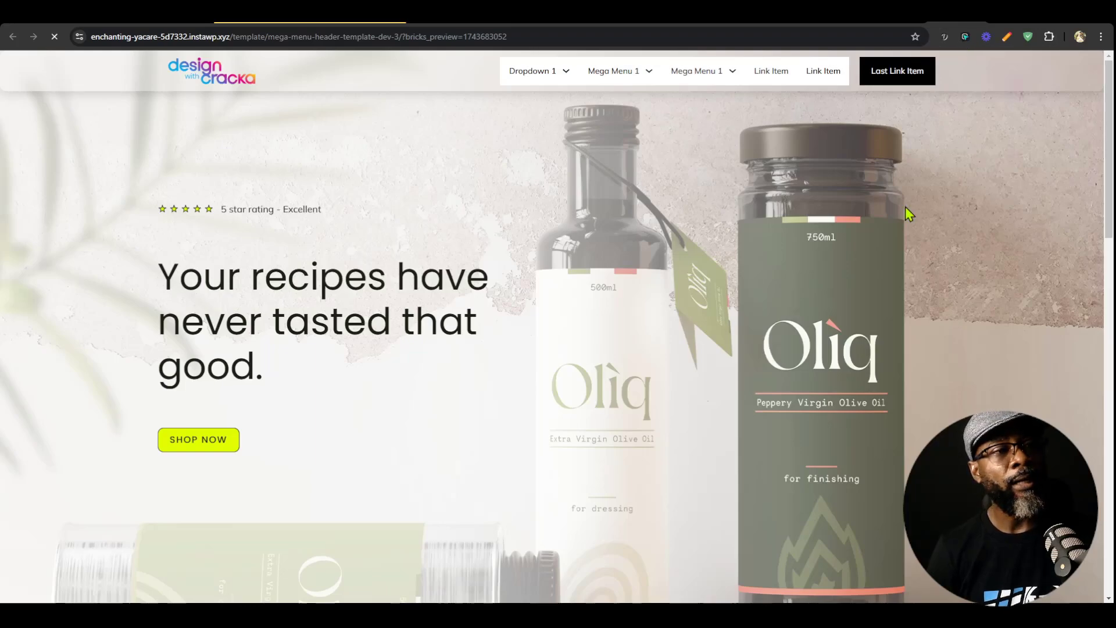
Check the full-width overlay header on the front end while scrolling the page down and back up
scroll(671, 316, down, 6)
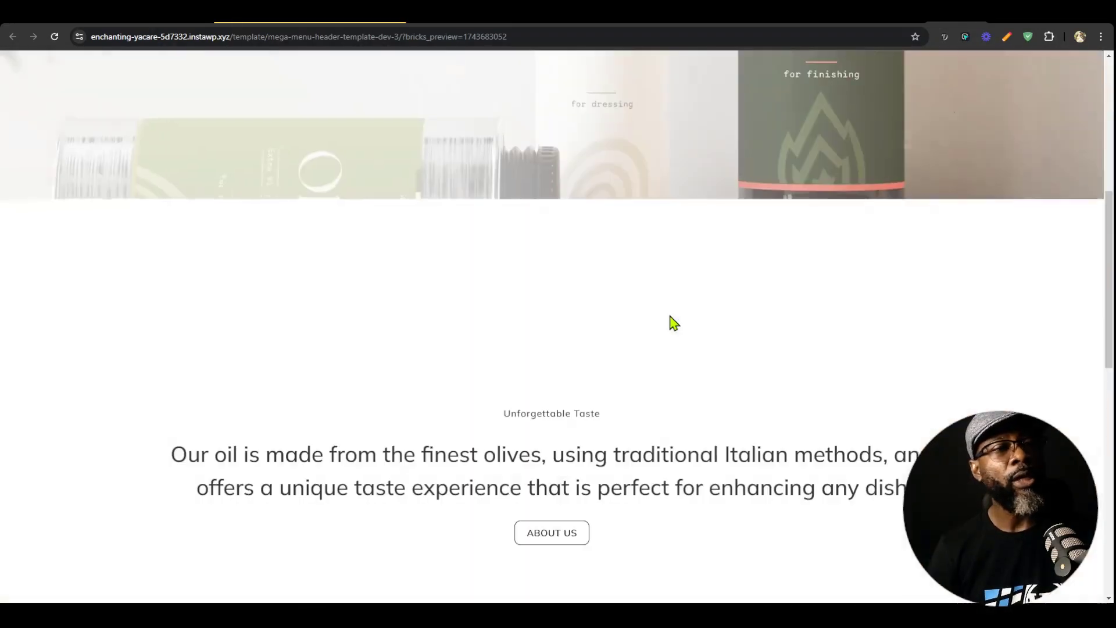
scroll(654, 321, up, 4)
scroll(655, 329, up, 3)
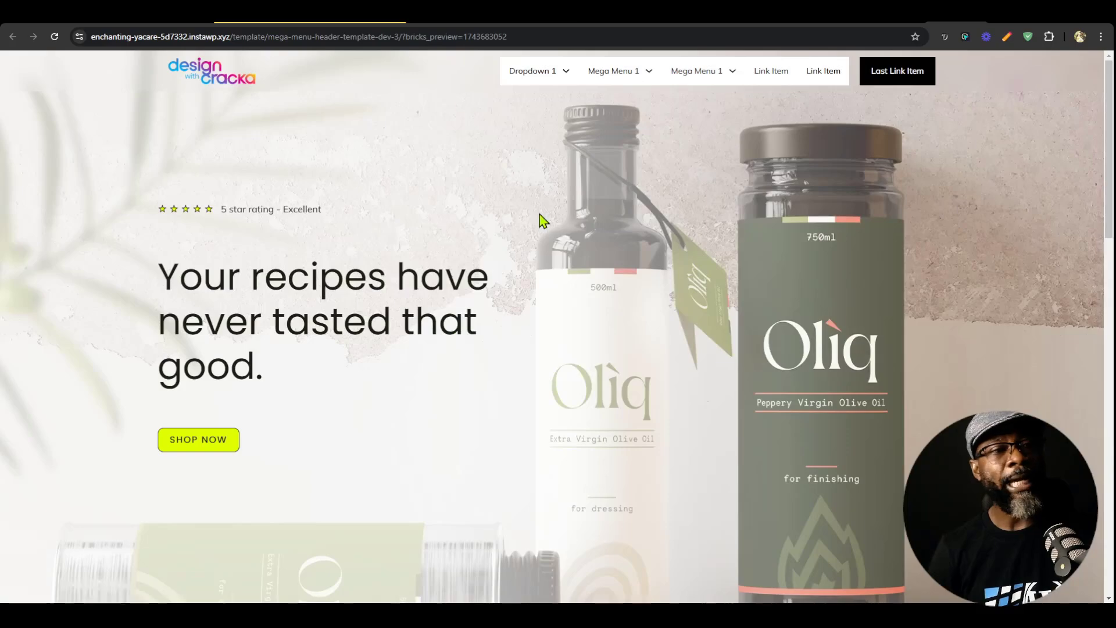
mouse_move(546, 83)
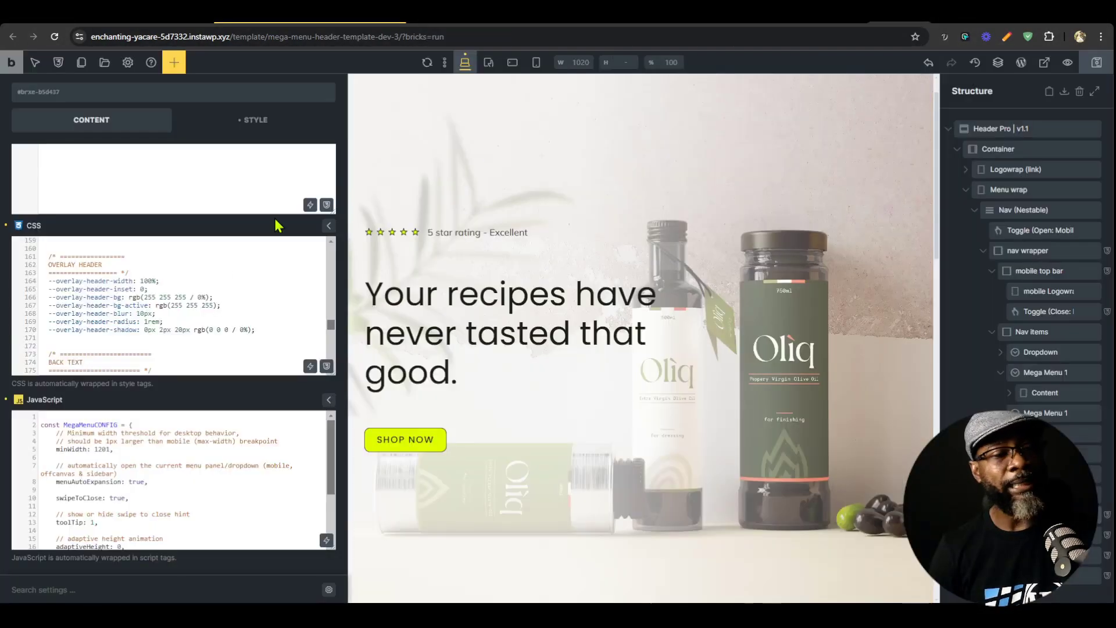
Set the --menu-item-bg variable to initial in the Backgrounds section of the menu CSS
scroll(273, 302, up, 15)
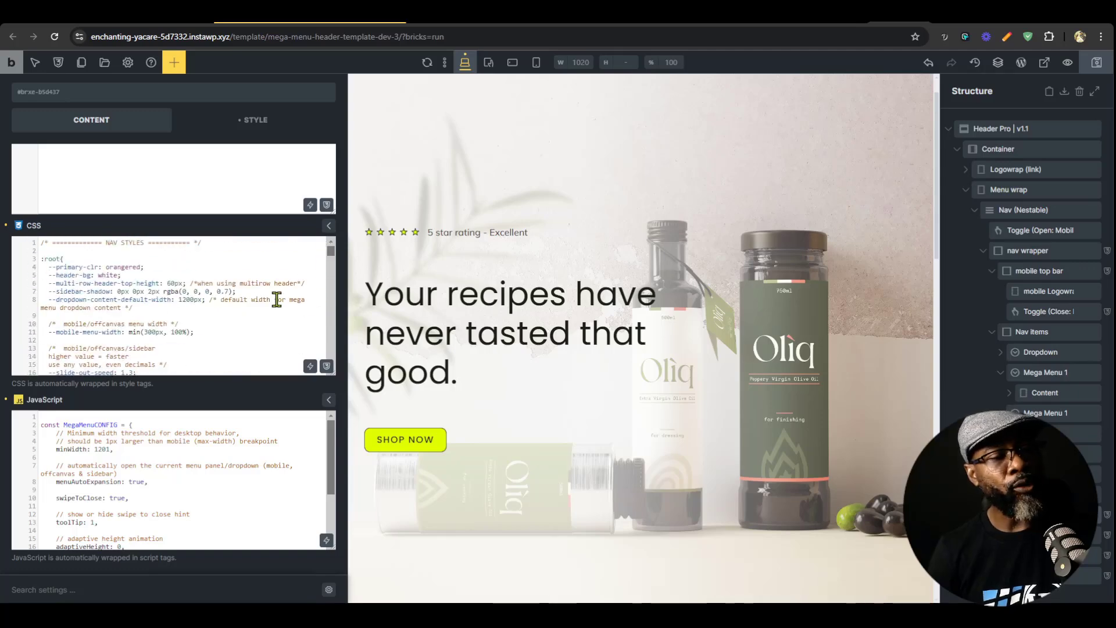
scroll(247, 327, down, 5)
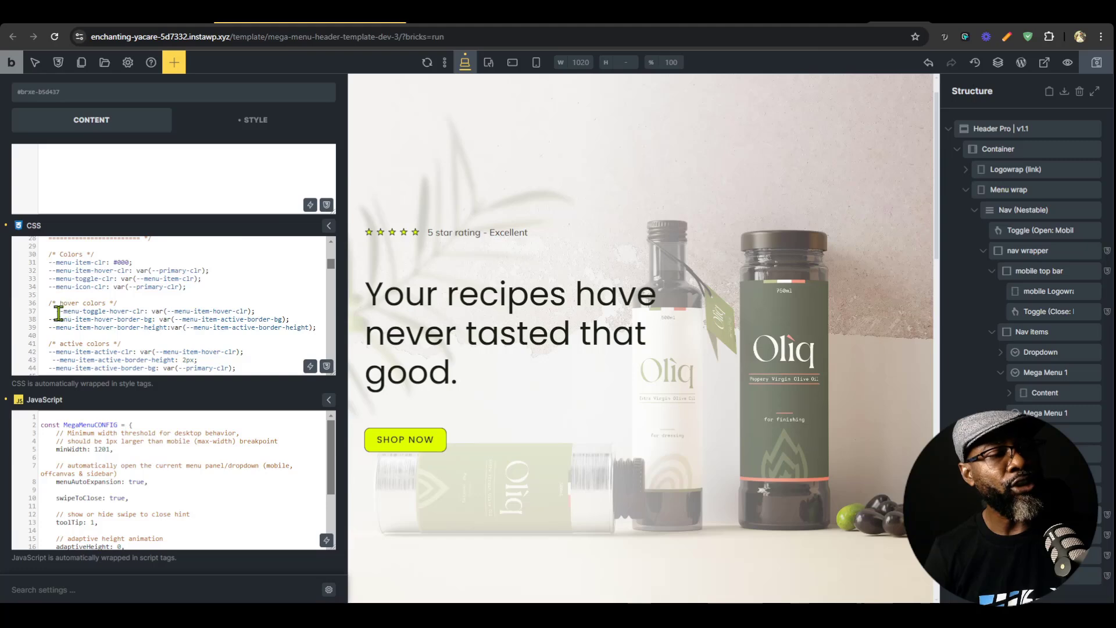
scroll(58, 313, down, 2)
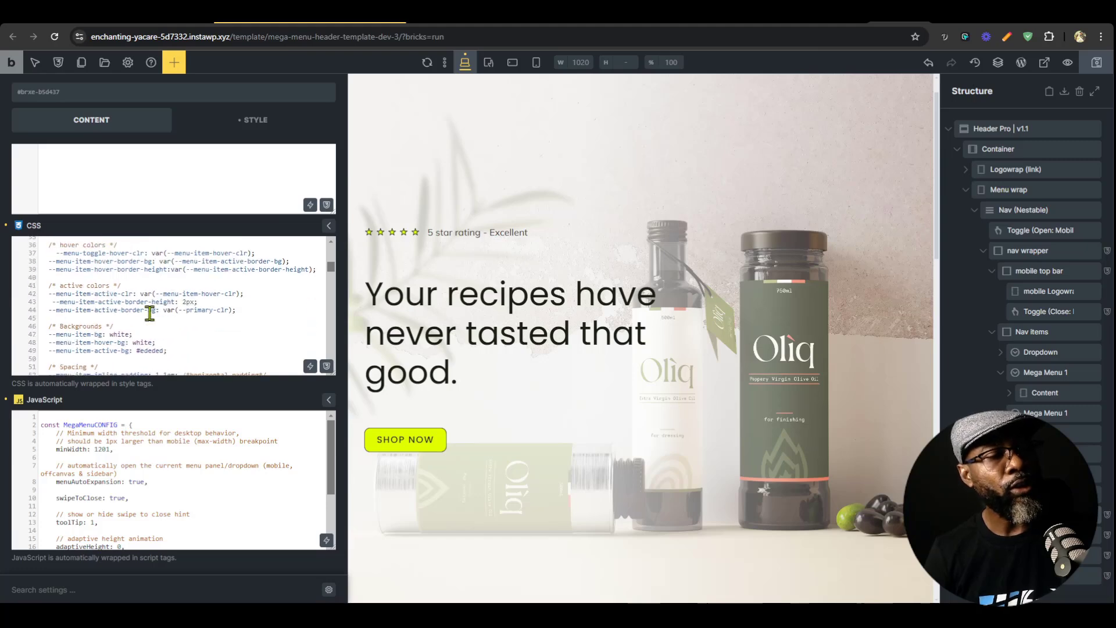
double_click(122, 334)
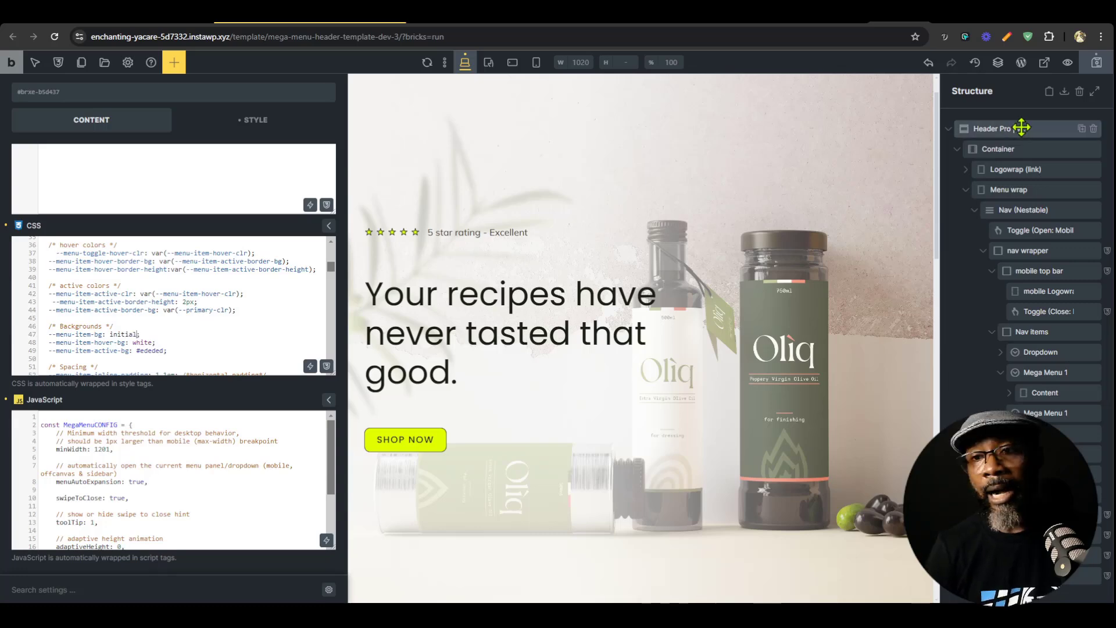
Check on the front end how the header and menu item backgrounds look with Mega Menu 1 open and closed
click(1044, 63)
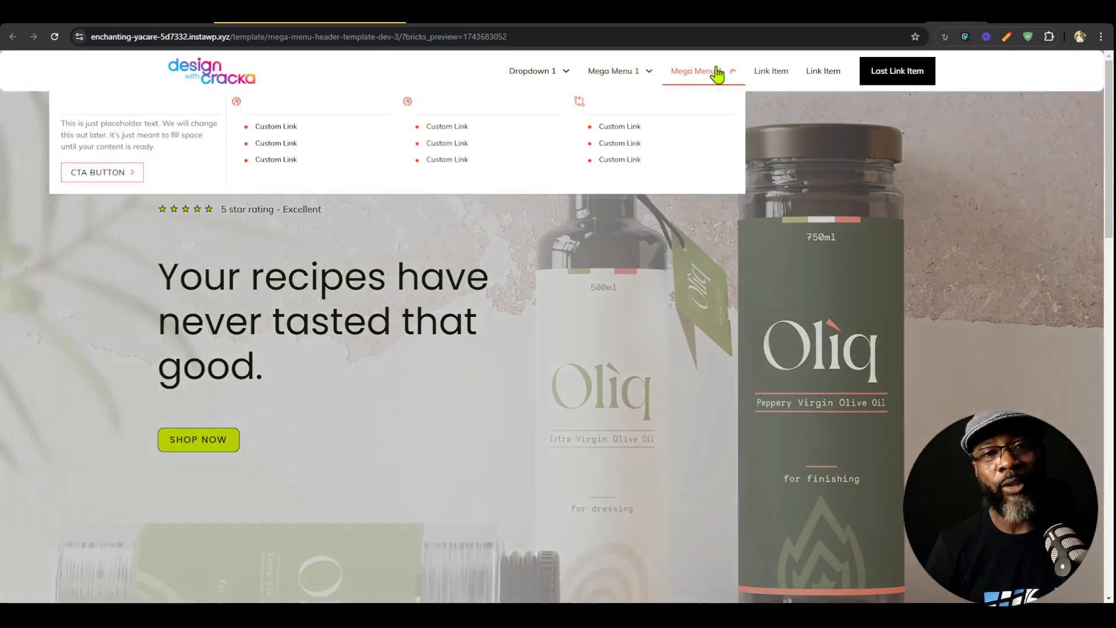
mouse_move(602, 74)
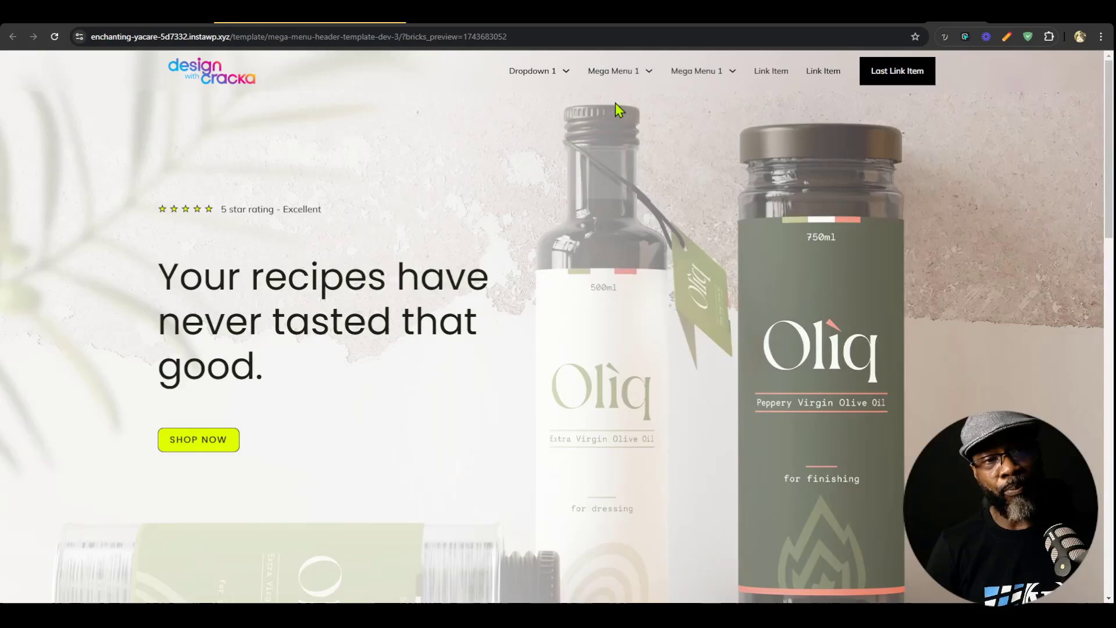
mouse_move(626, 68)
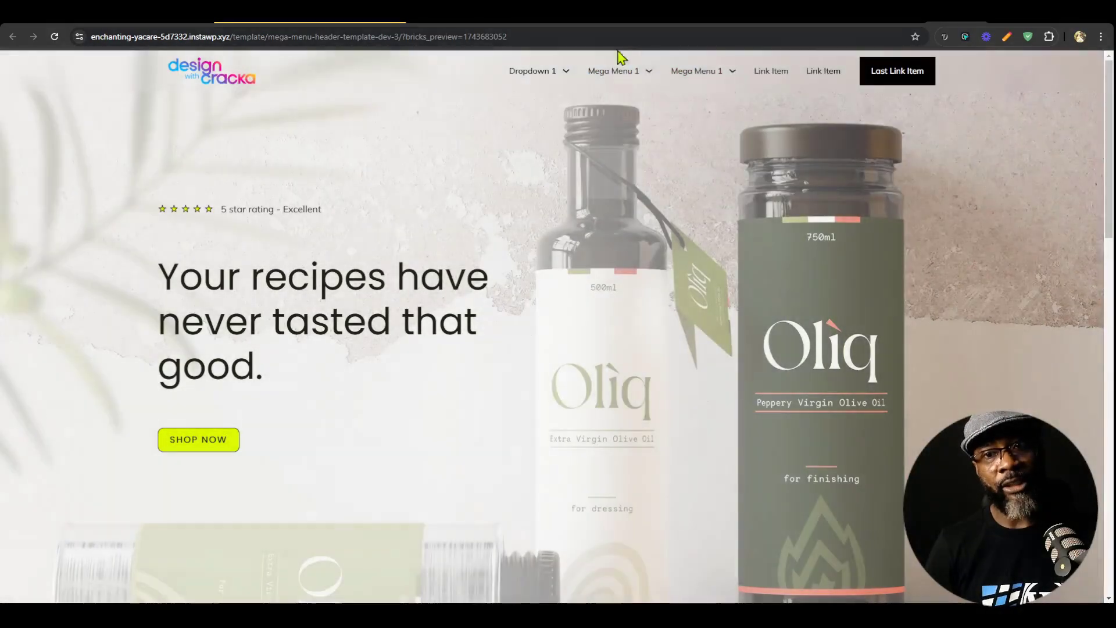
mouse_move(666, 70)
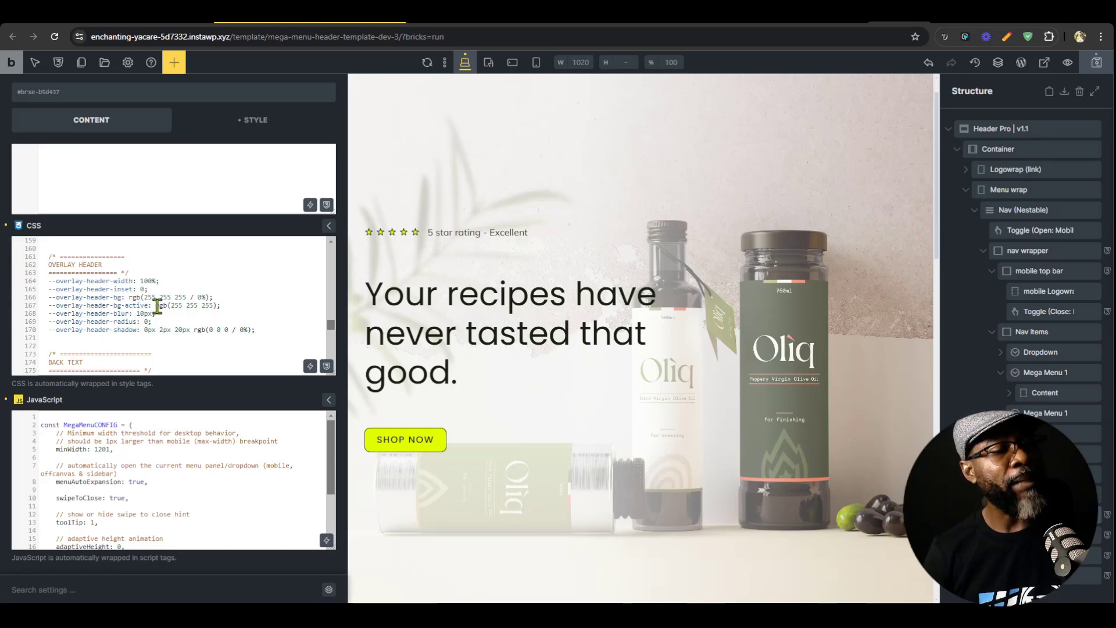
Set --overlay-header-radius to 0 and --overlay-header-bg-active to initial in the overlay header CSS, and save the template
drag(157, 306, 219, 307)
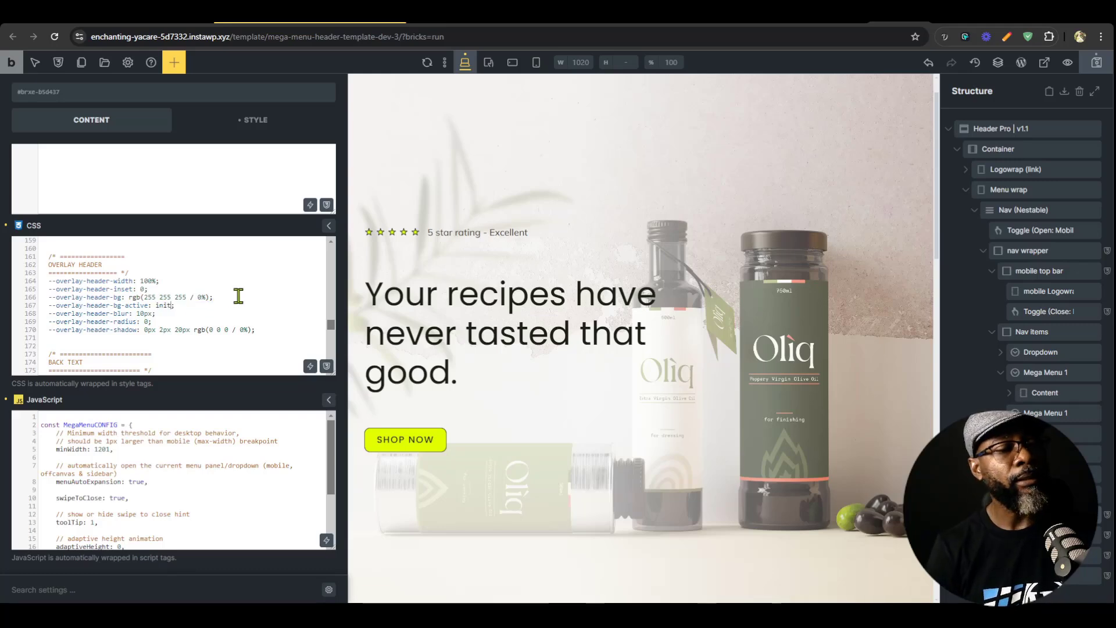
click(1097, 62)
click(974, 22)
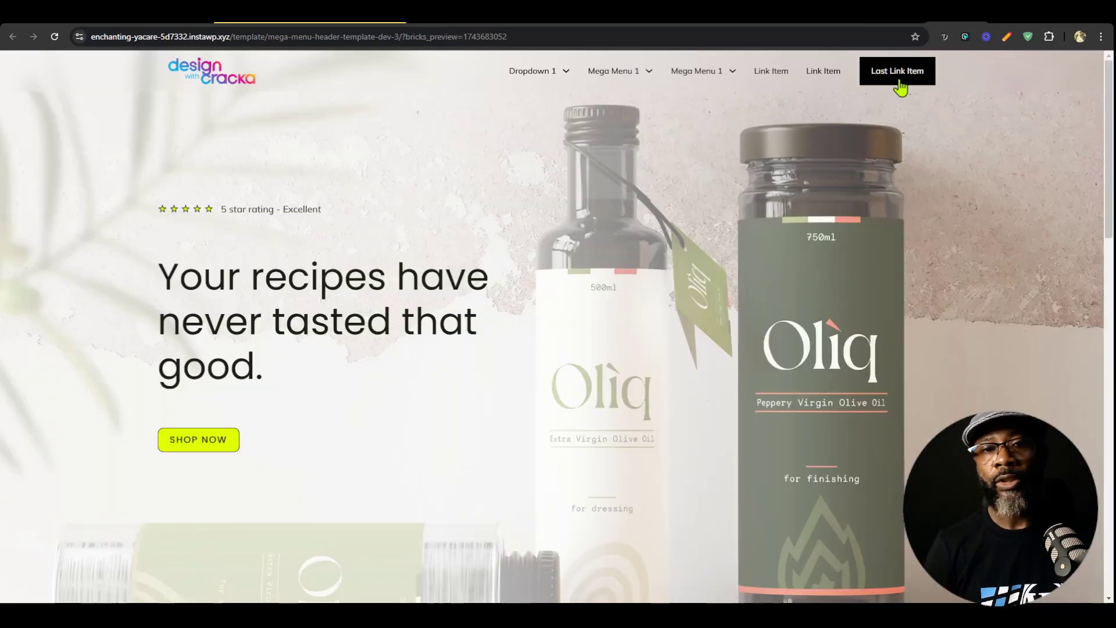
Reload the front end and check the header's active background while opening the Dropdown 1 and Mega Menu 1 panels
mouse_move(618, 69)
key(ctrl+r)
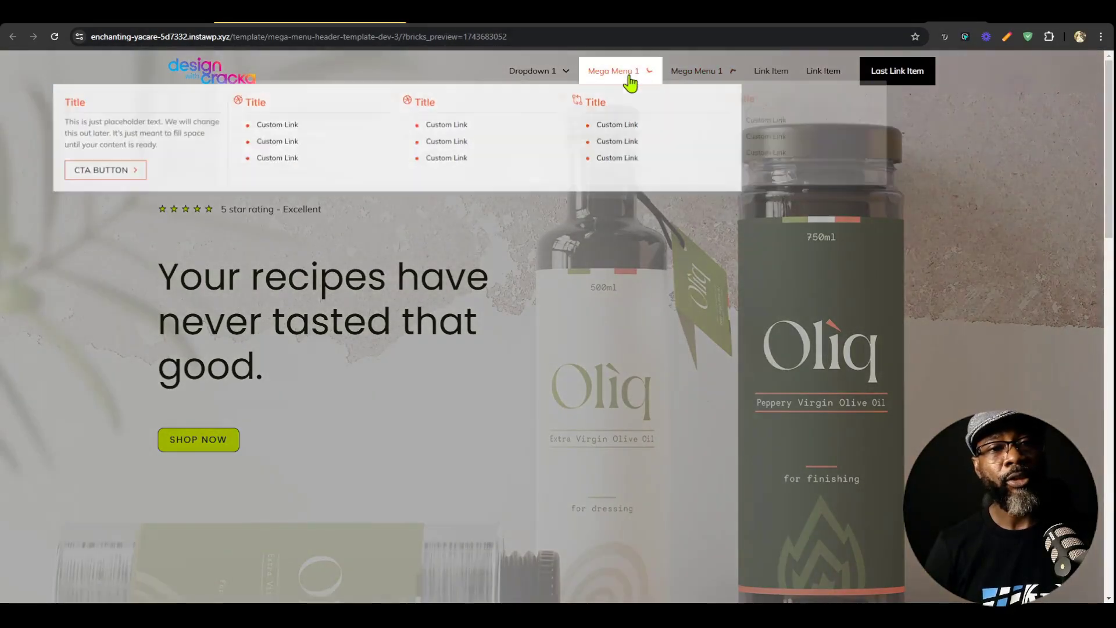
mouse_move(542, 80)
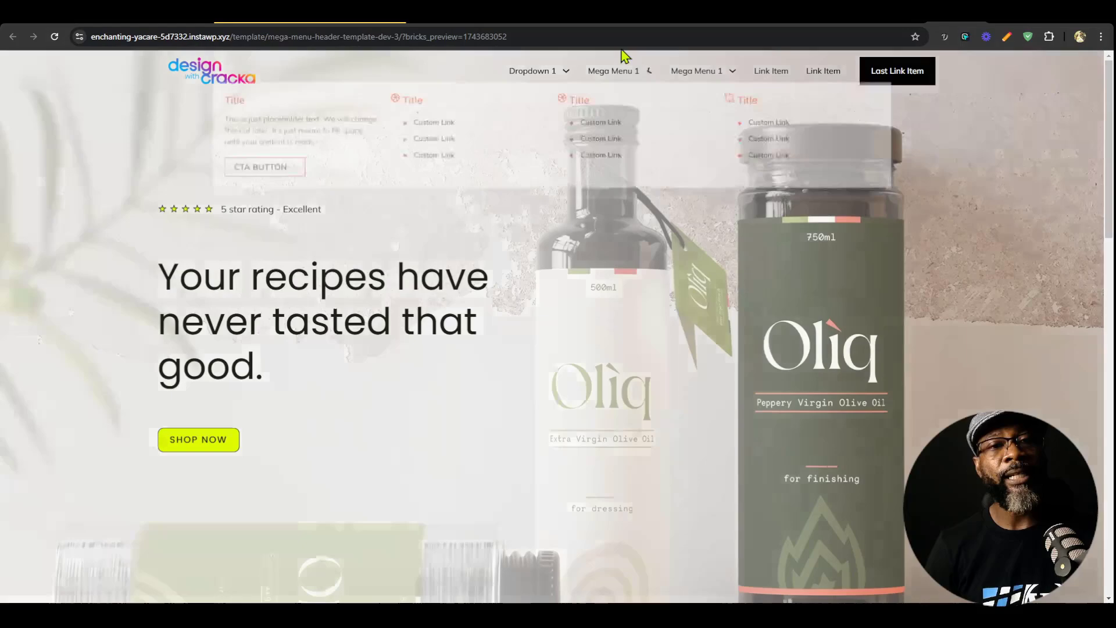
mouse_move(657, 82)
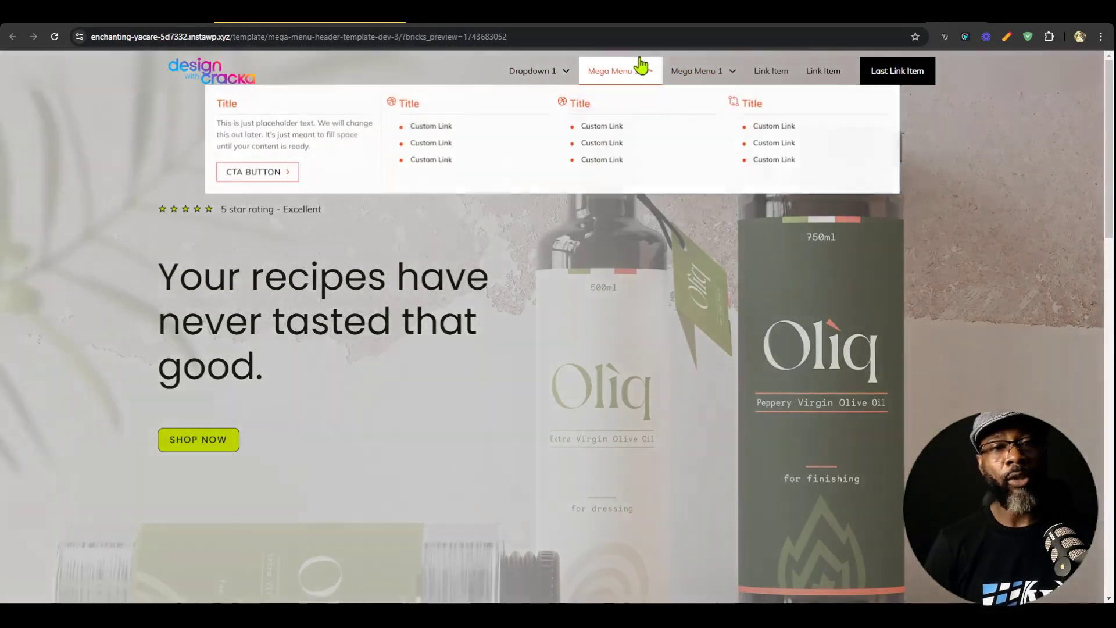
mouse_move(708, 77)
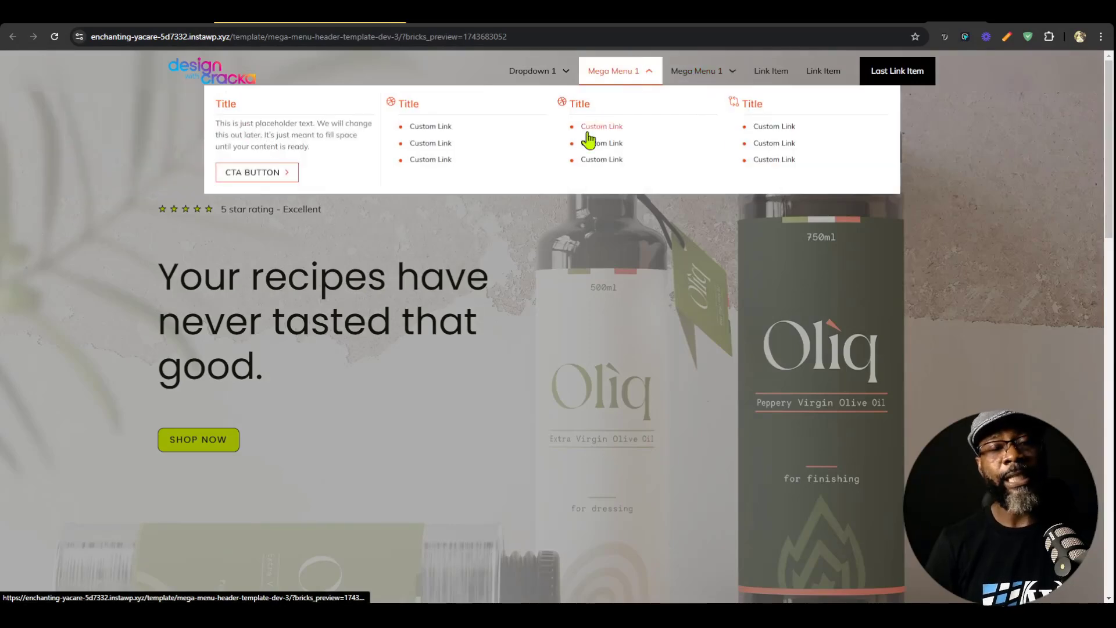